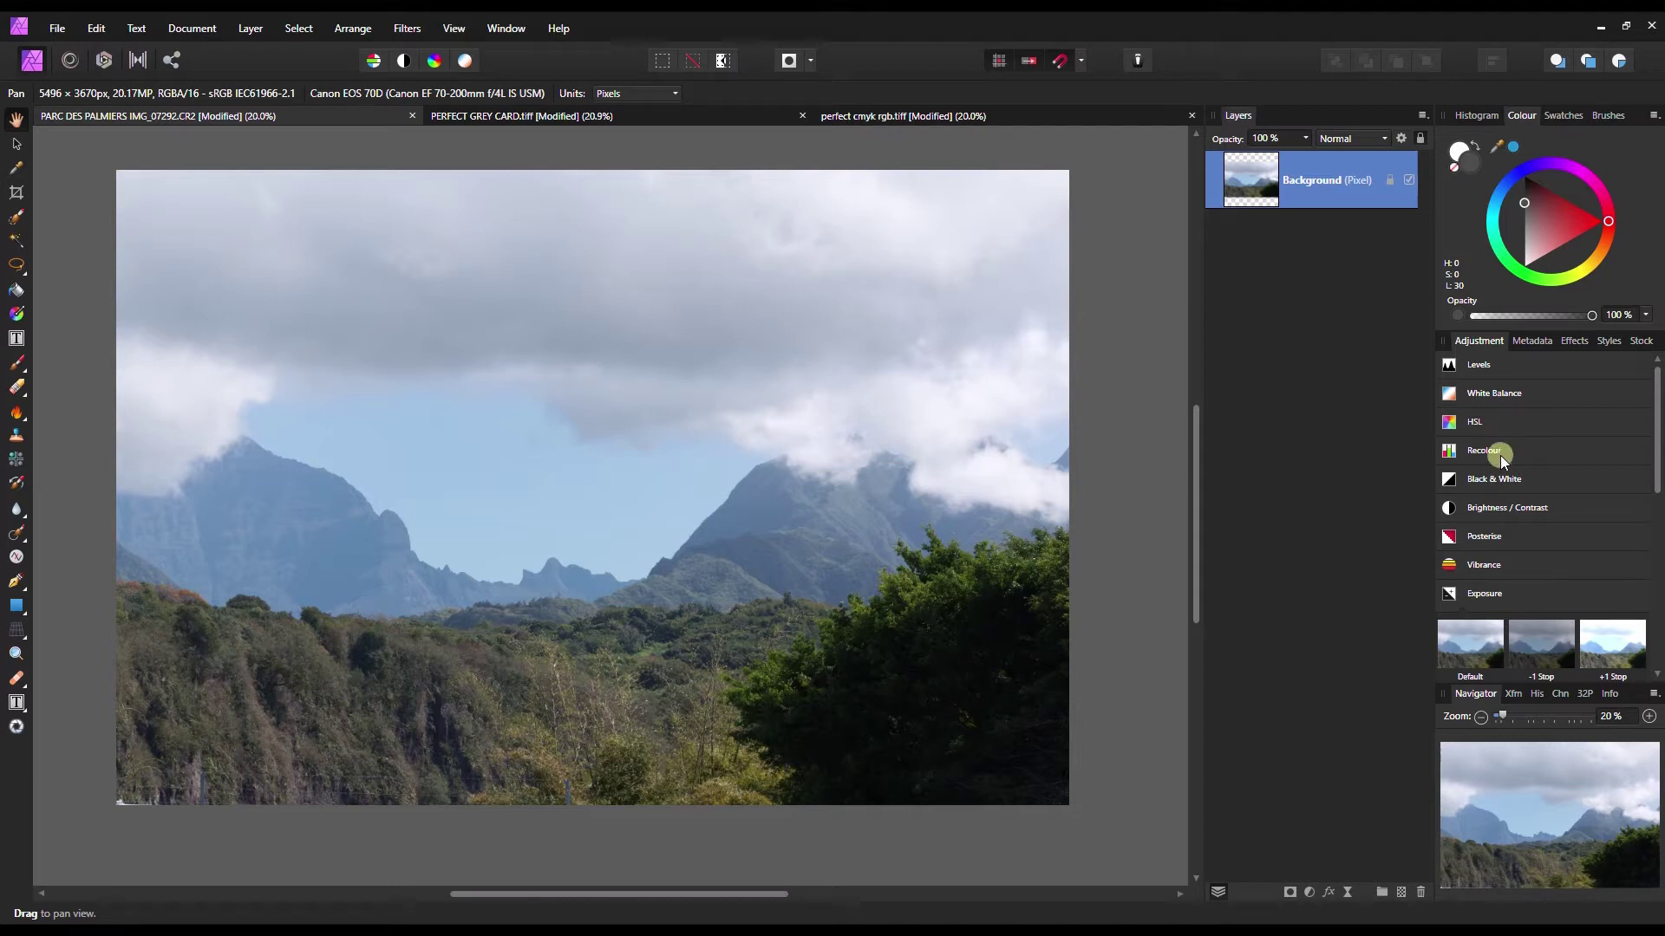
# - Try a live Clarity filter at 100% strength on the Background layer and delete it
pyautogui.click(1346, 890)
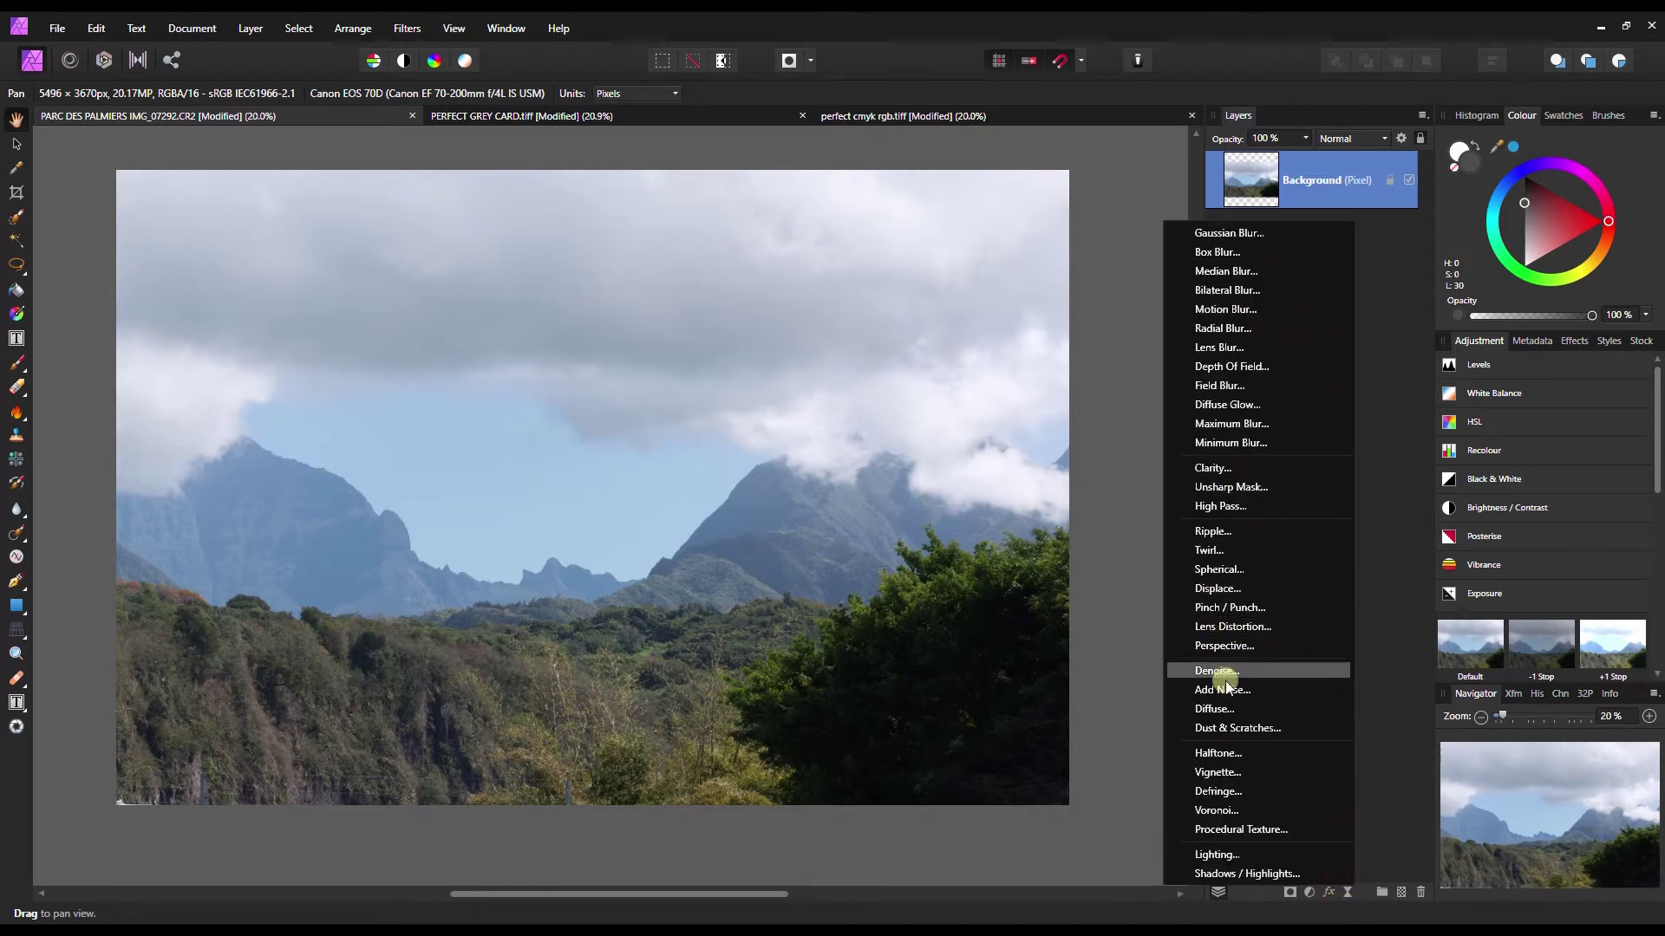
pyautogui.click(1209, 470)
pyautogui.moveTo(990, 817); pyautogui.dragTo(1094, 815)
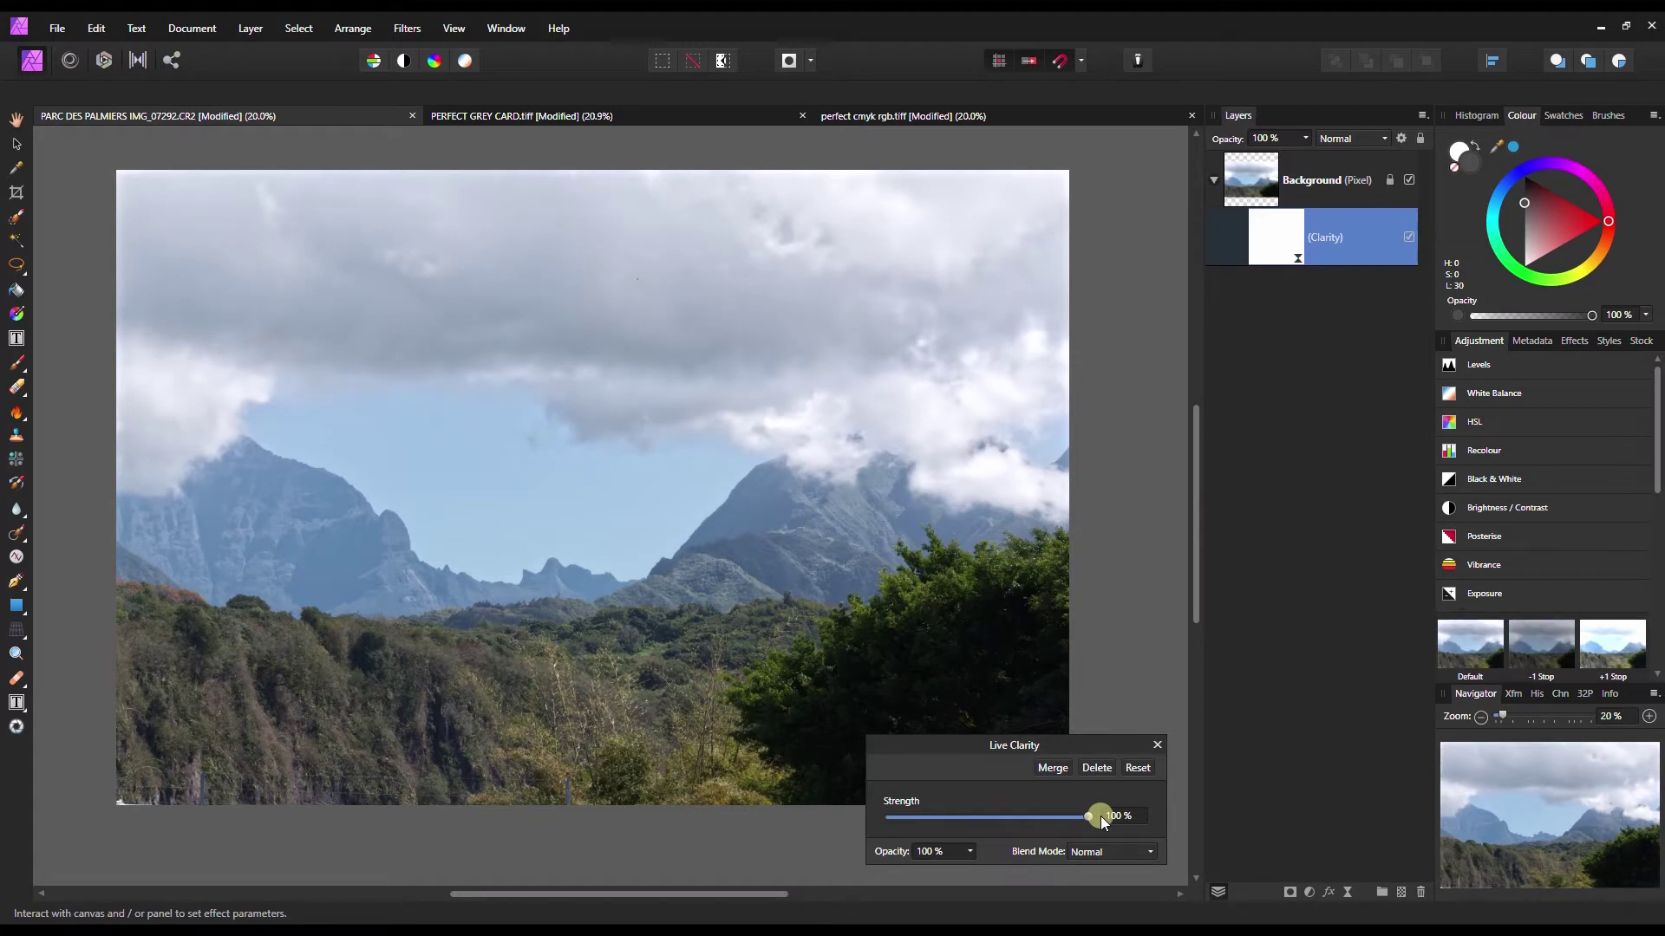
pyautogui.click(1093, 768)
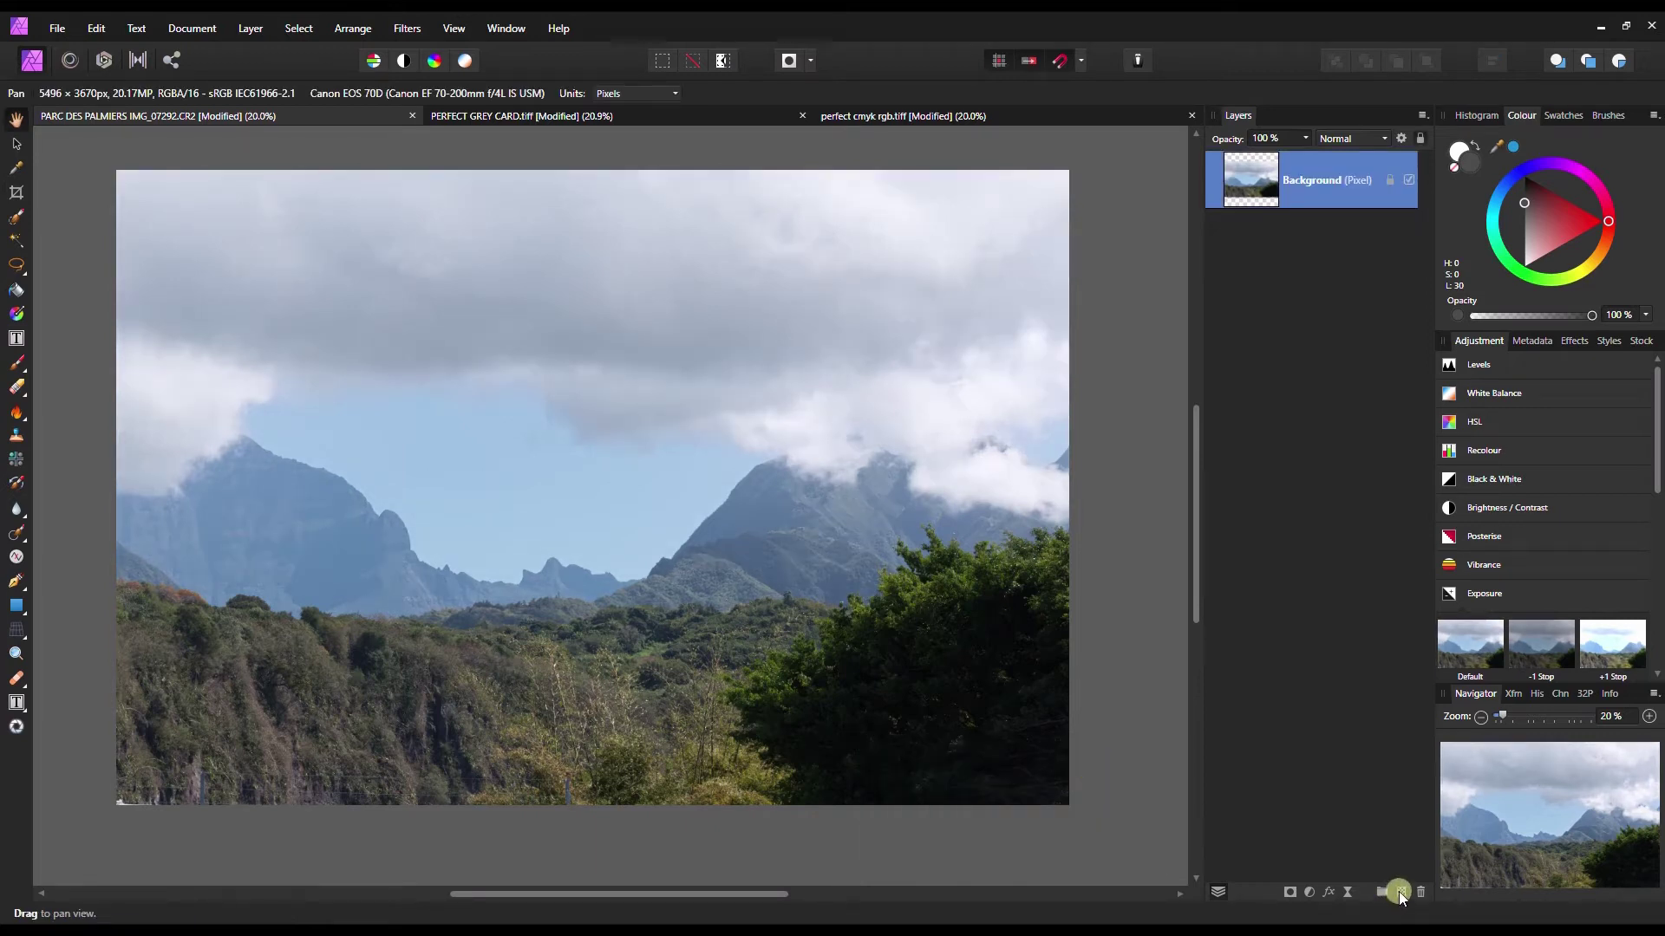
# - Add a new pixel layer above the Background layer and set its blend mode to Overlay
pyautogui.click(1399, 893)
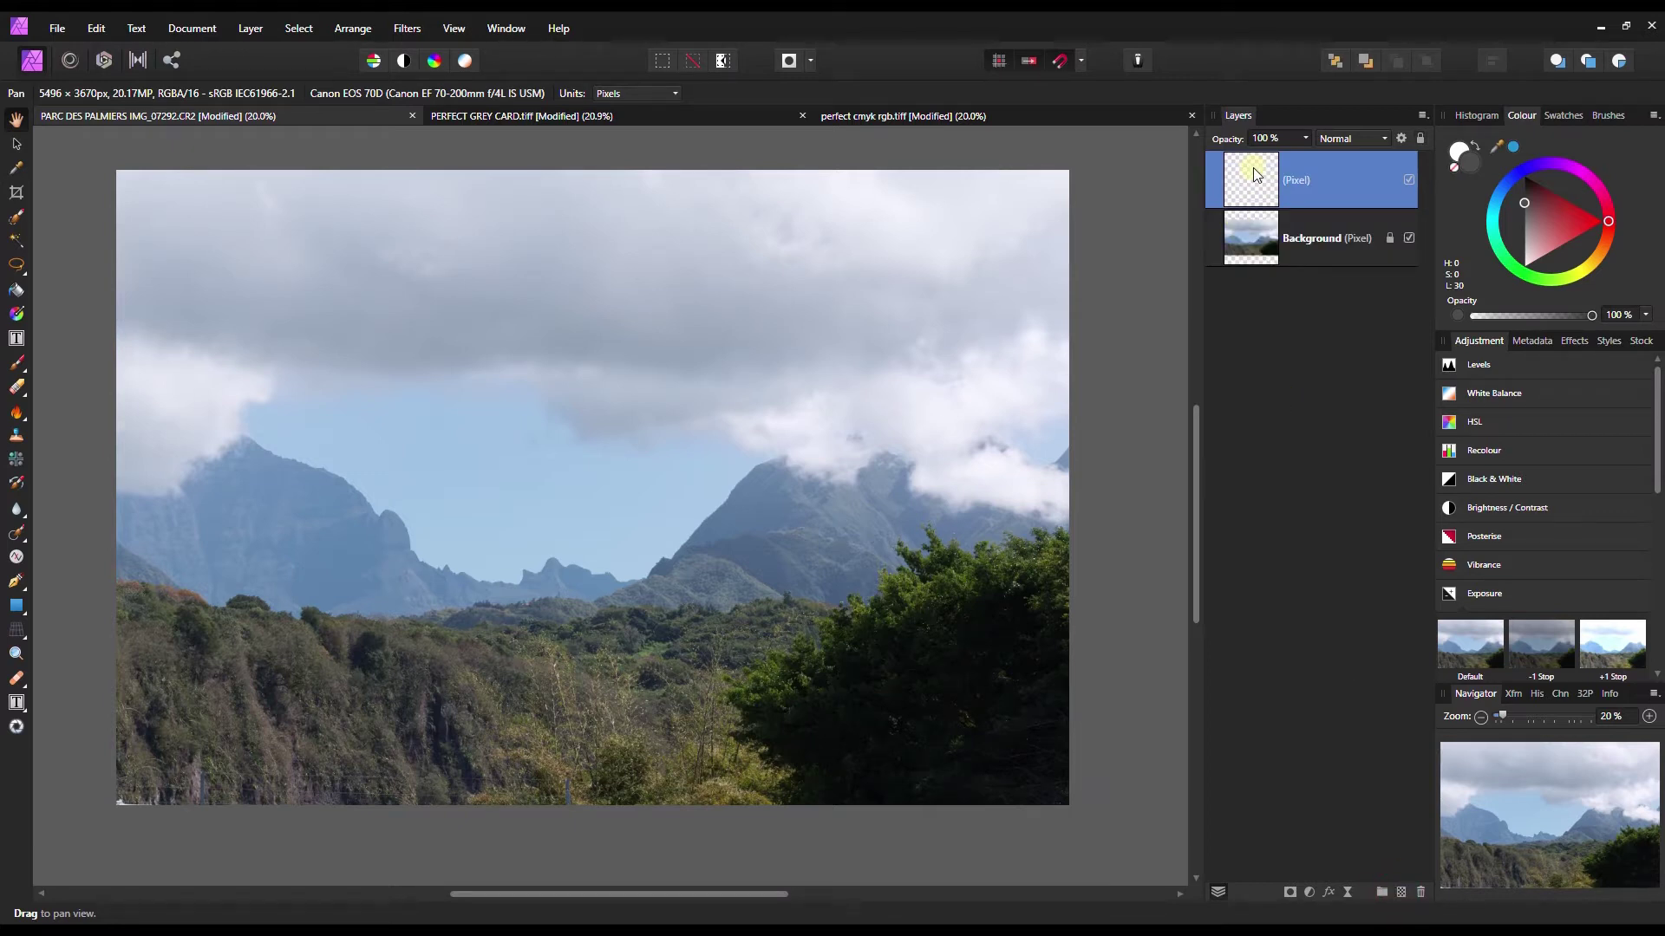
pyautogui.click(602, 559)
pyautogui.click(1254, 177)
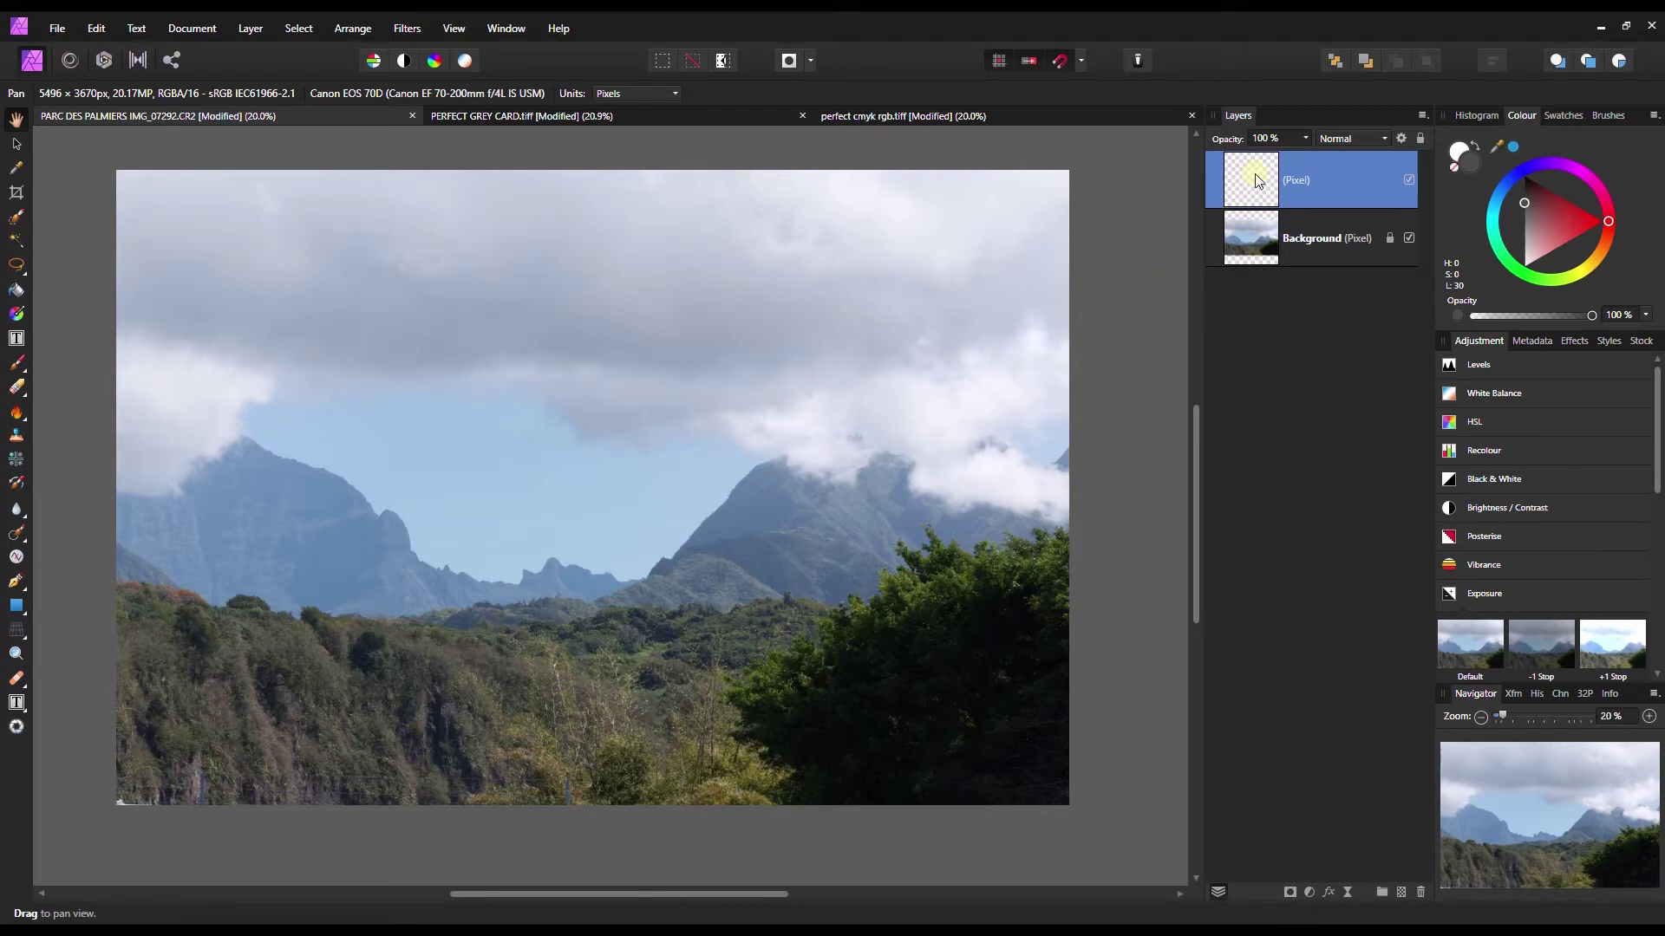
pyautogui.click(1350, 137)
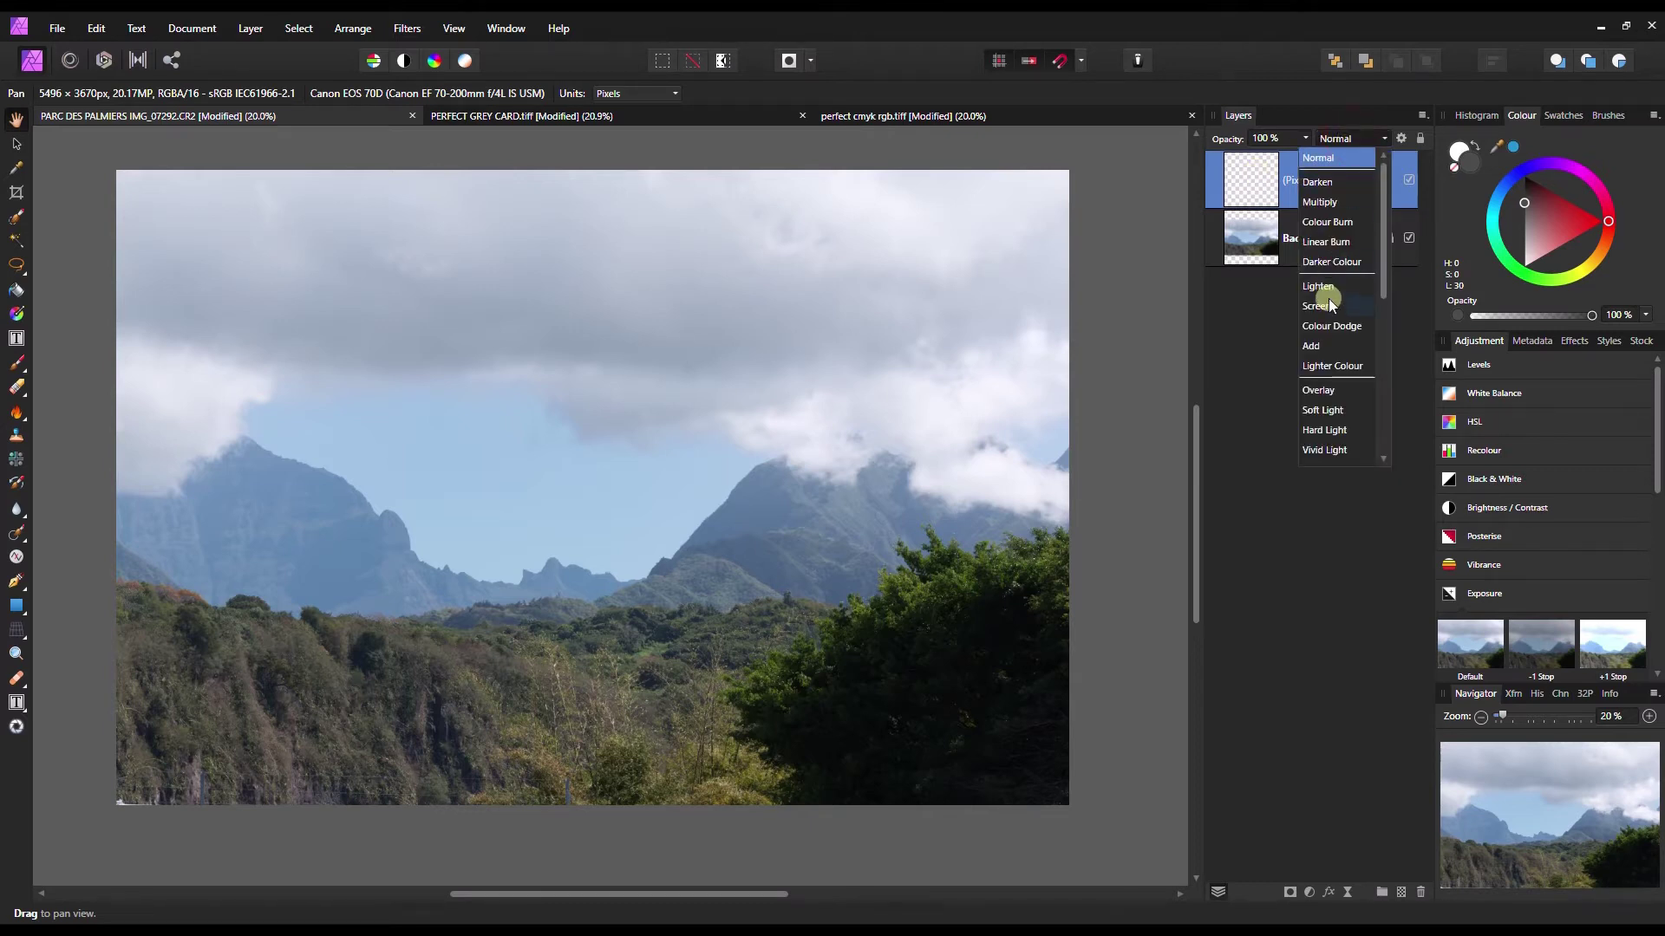
pyautogui.click(1319, 392)
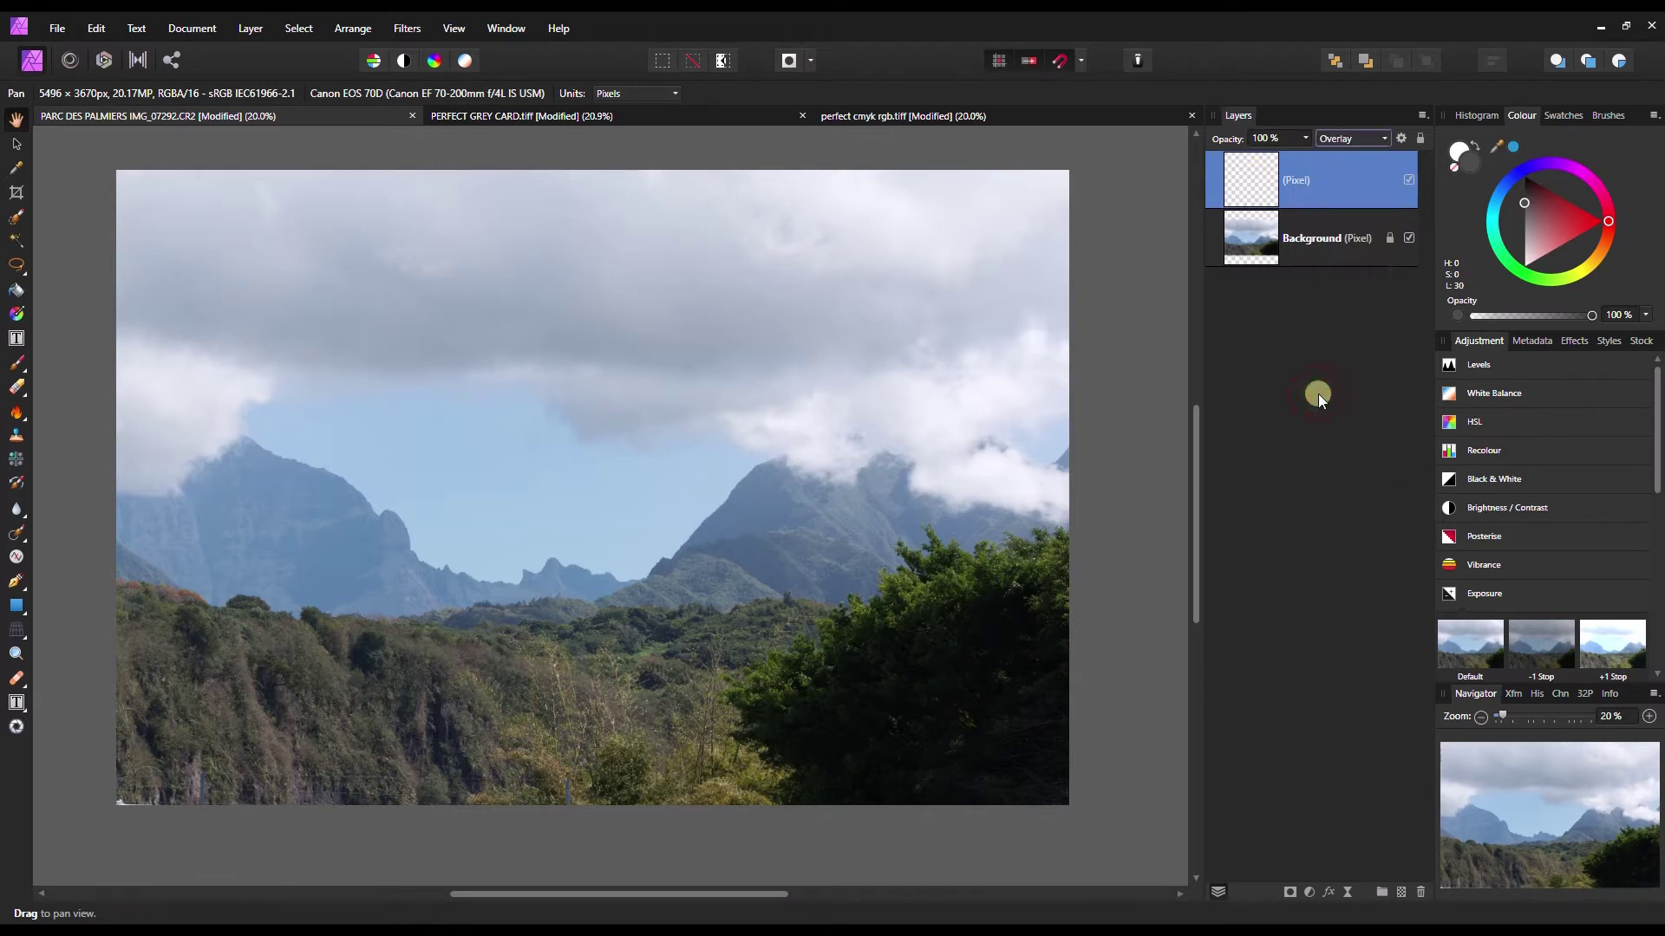
pyautogui.click(1340, 139)
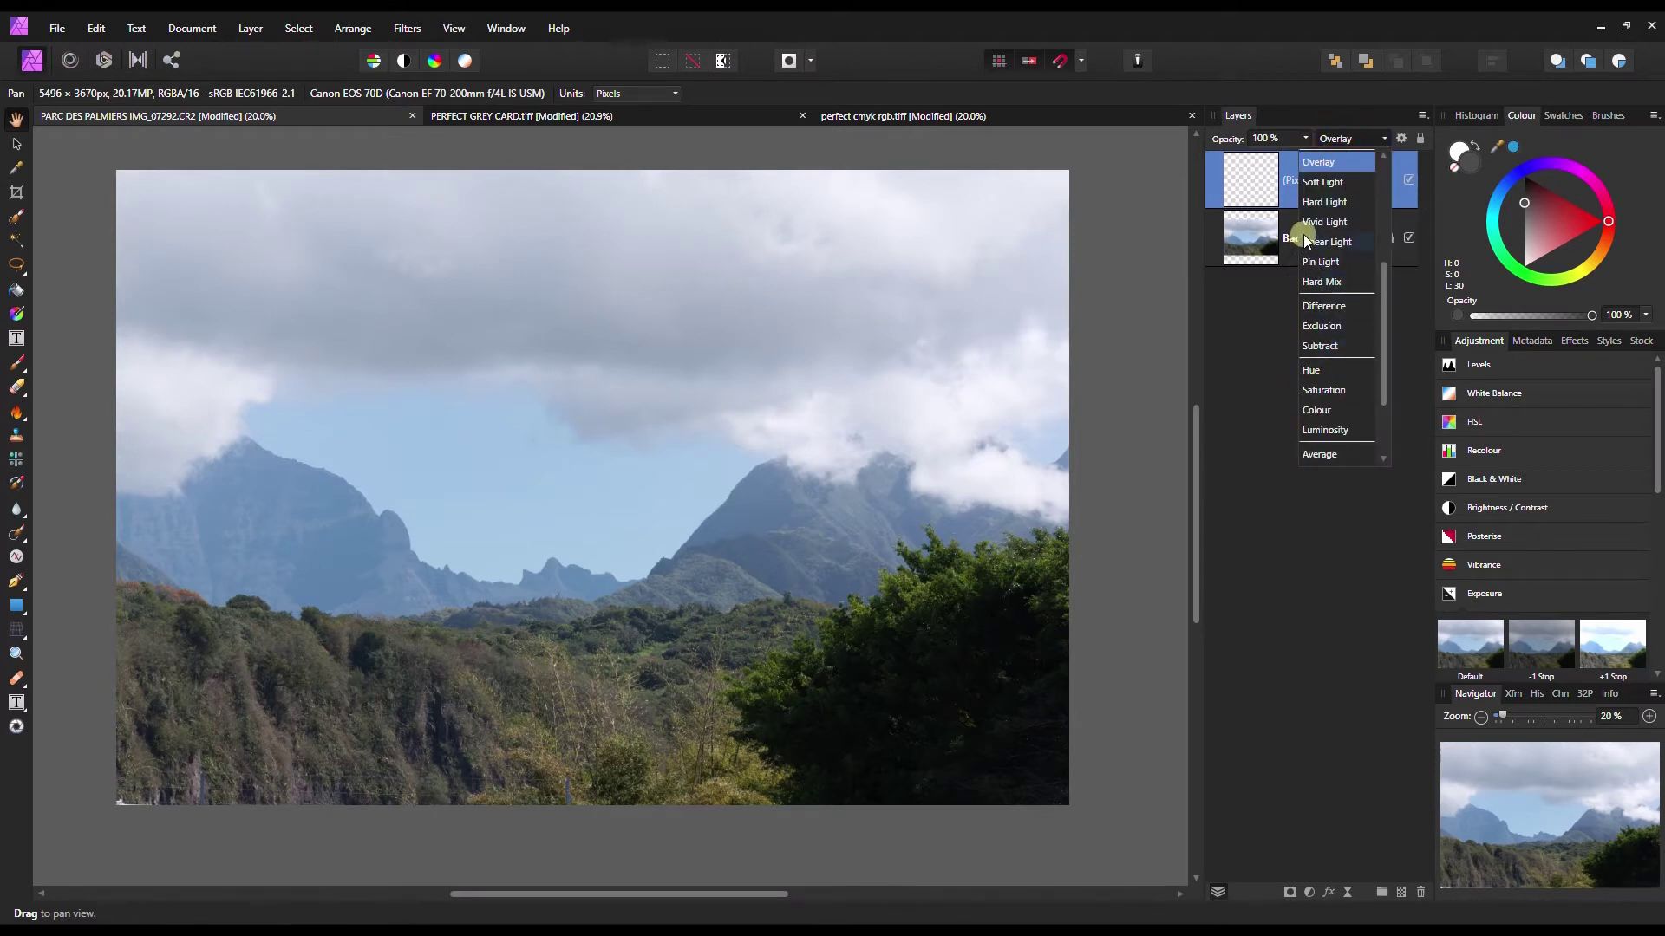
pyautogui.click(1322, 170)
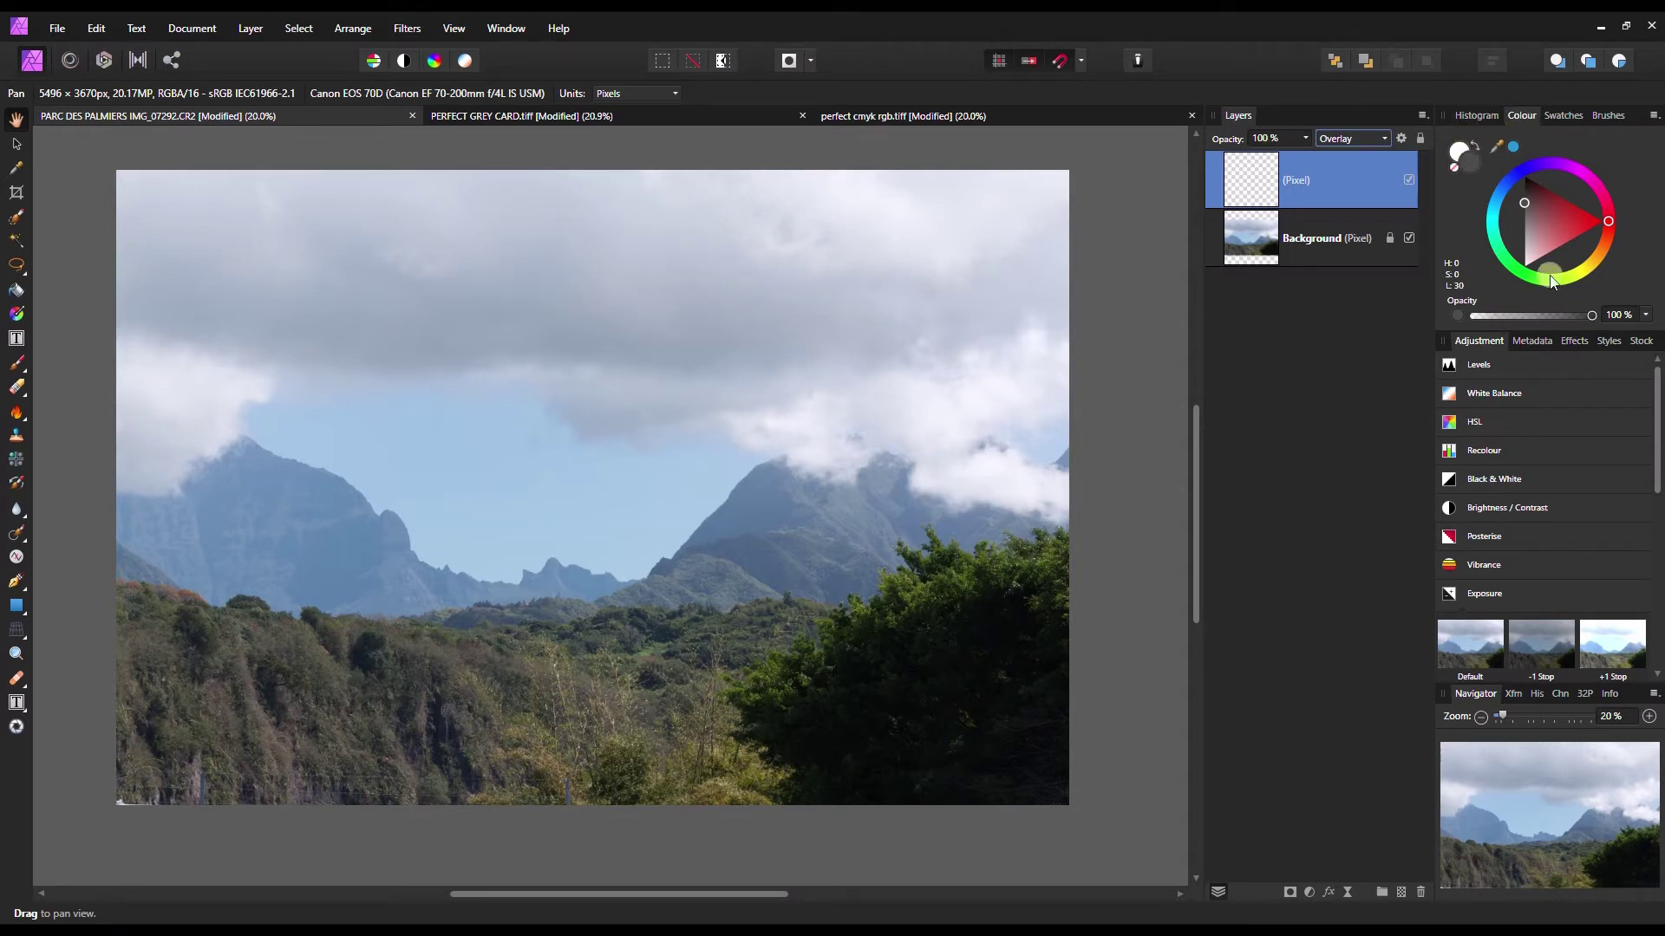
# - Choose the neutral grey 707070 as the painting colour and activate the Paint Brush tool
pyautogui.doubleClick(1457, 150)
pyautogui.moveTo(583, 512); pyautogui.dragTo(588, 456)
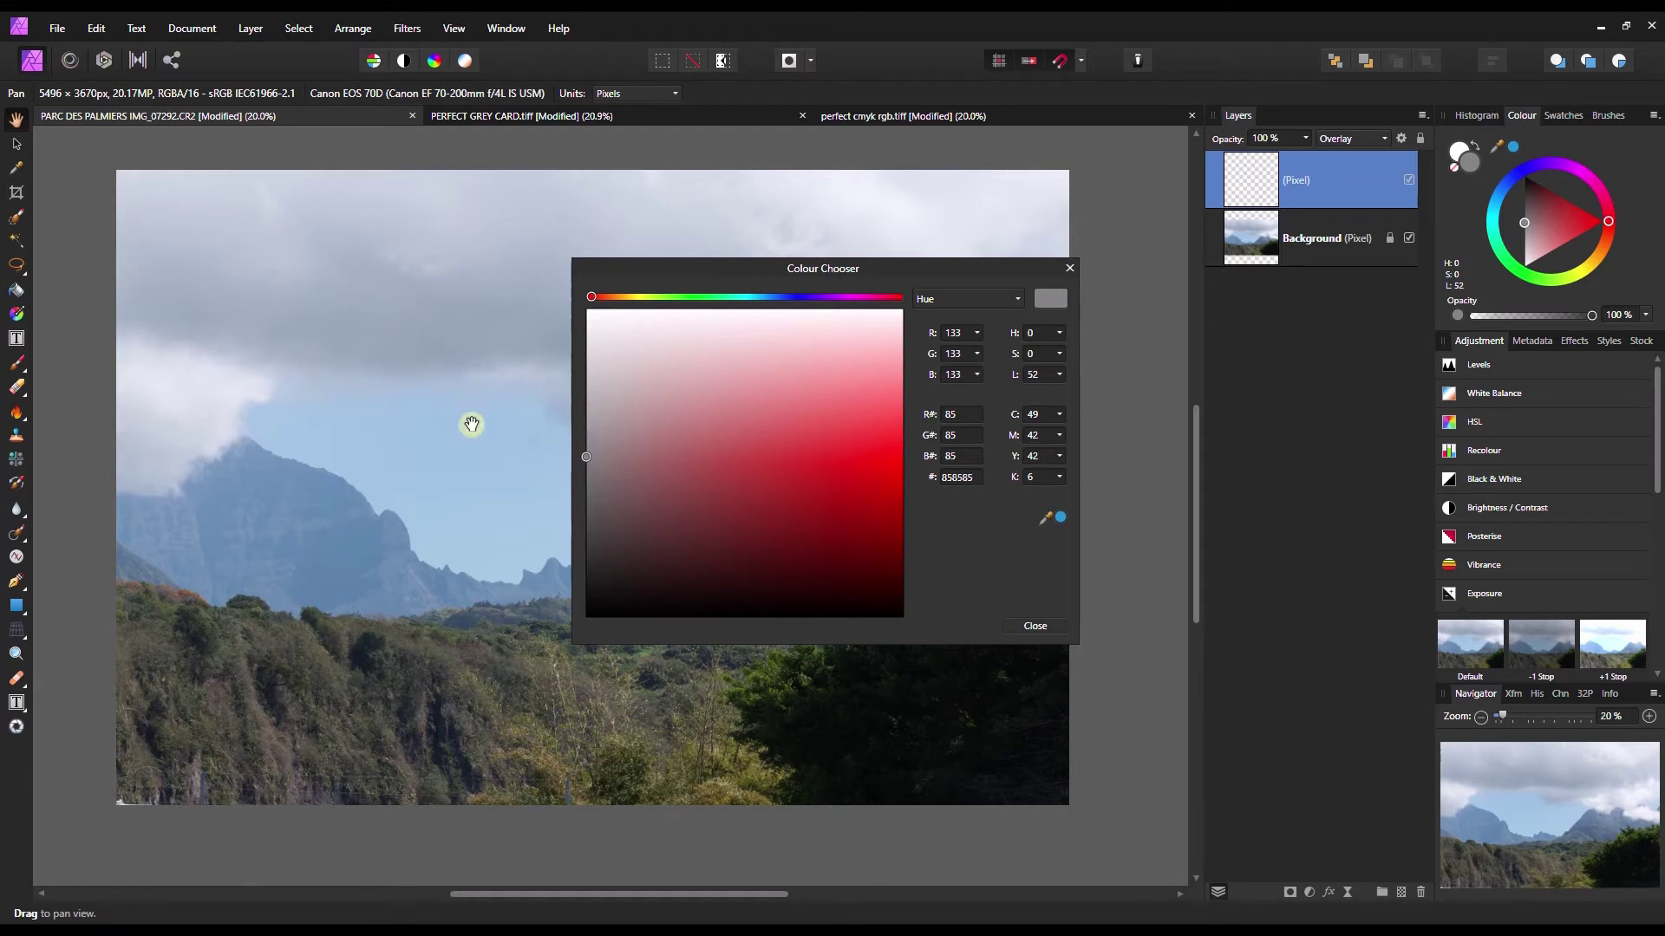
pyautogui.moveTo(585, 464); pyautogui.dragTo(585, 484)
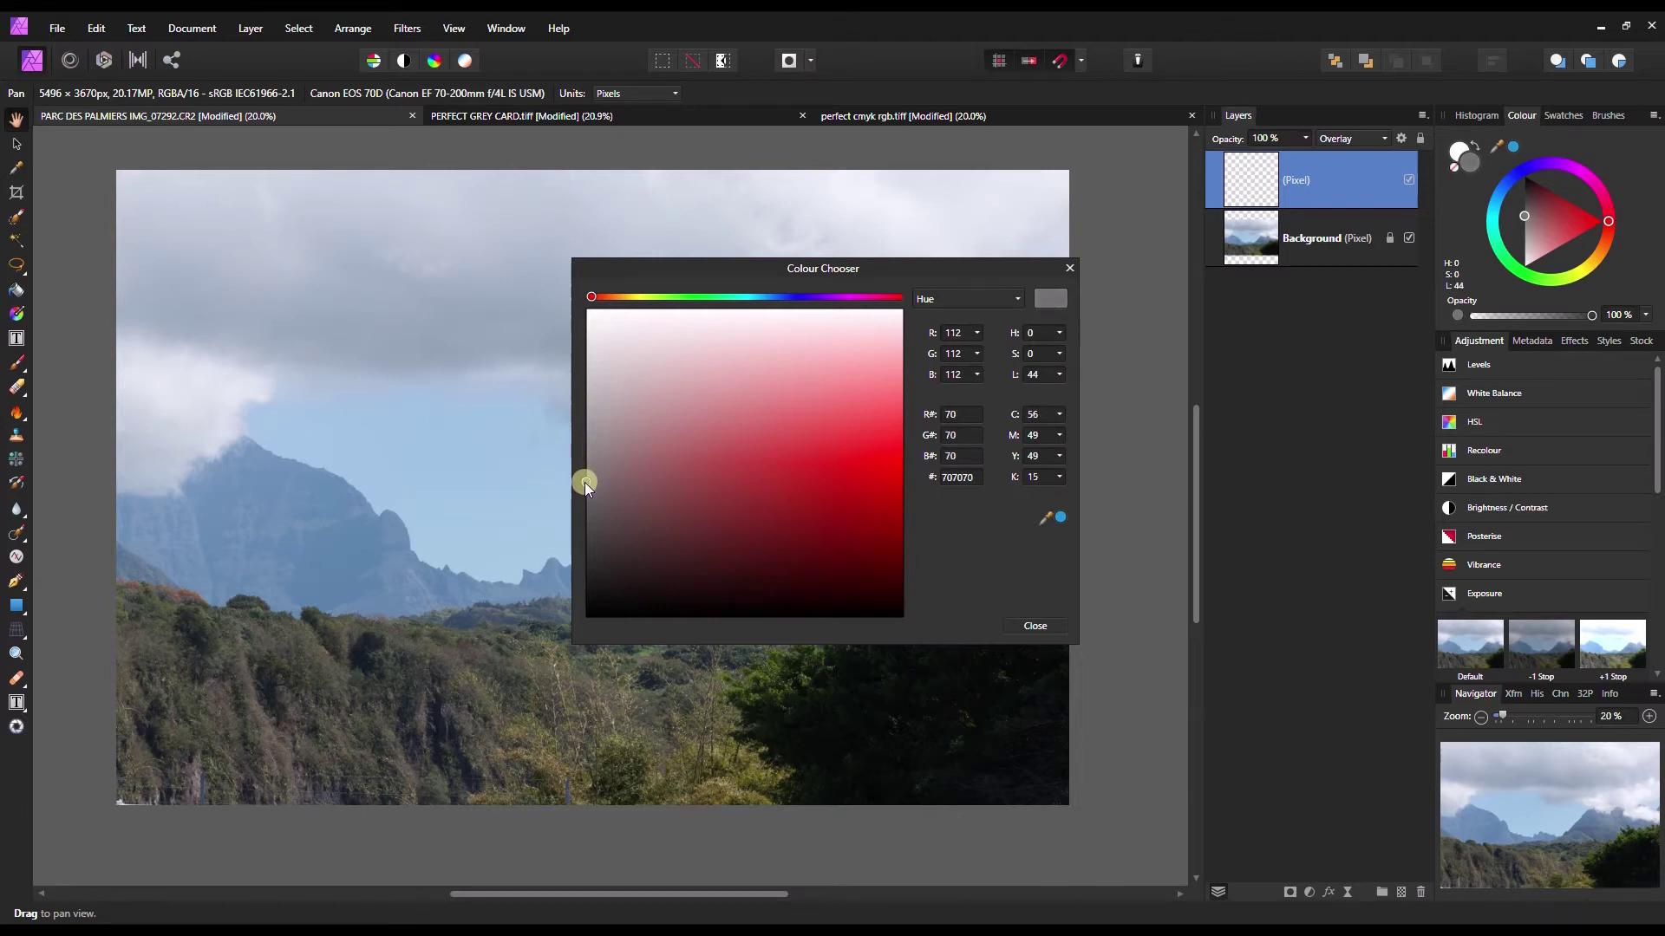
pyautogui.click(257, 822)
pyautogui.moveTo(647, 267); pyautogui.dragTo(1318, 383)
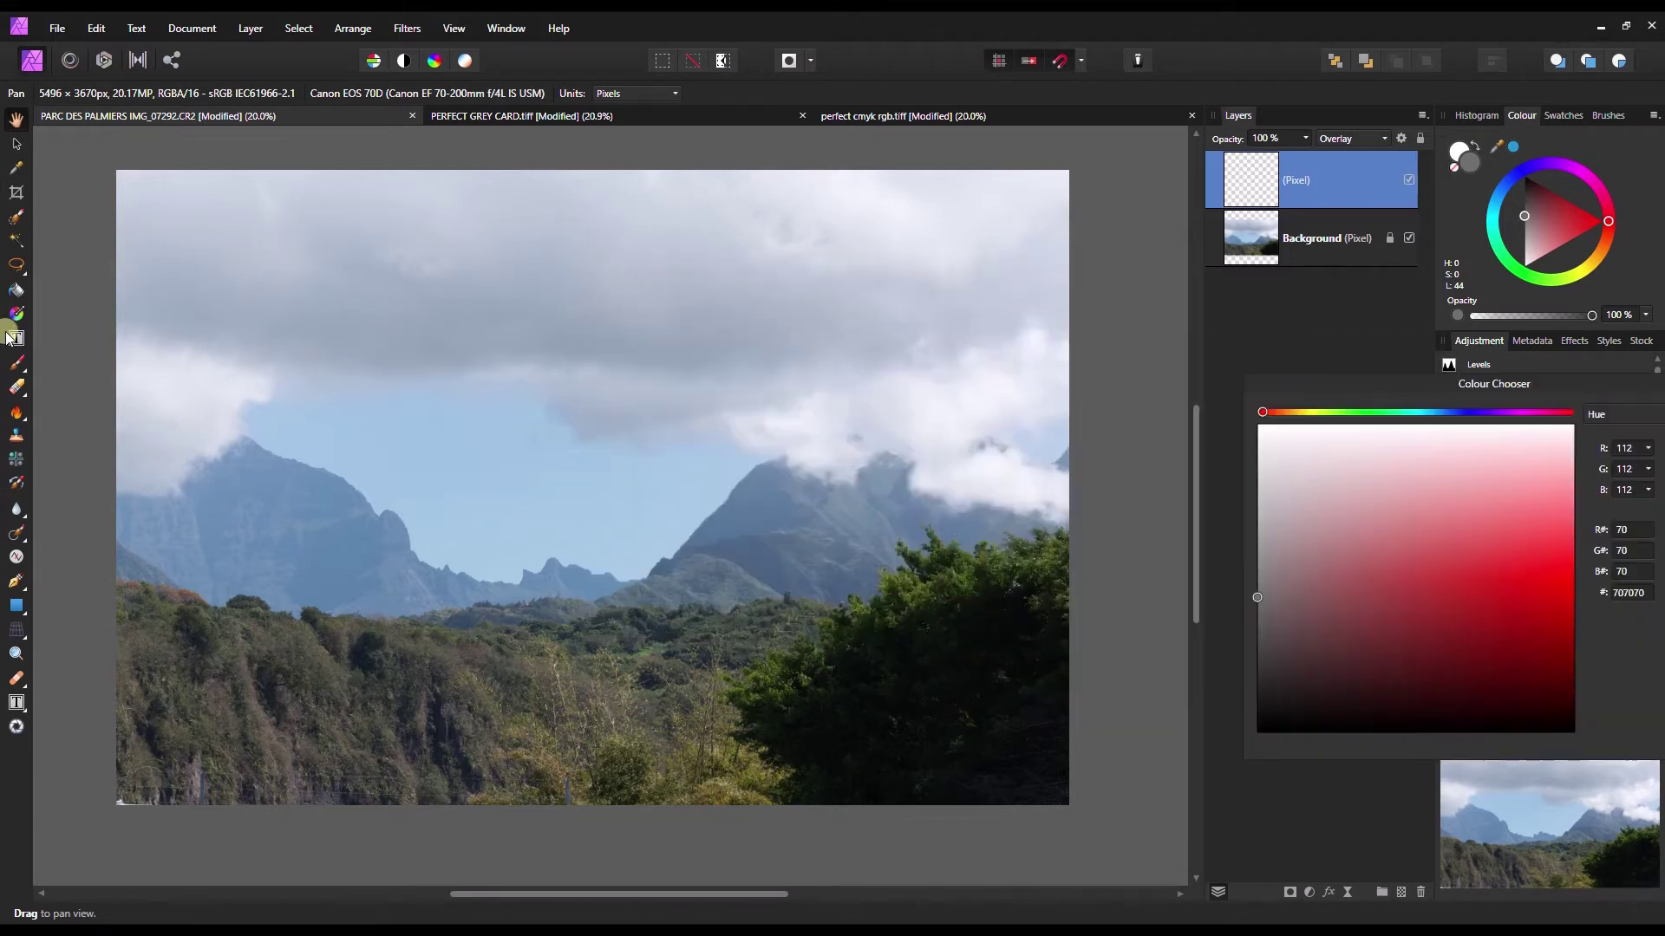
pyautogui.click(14, 360)
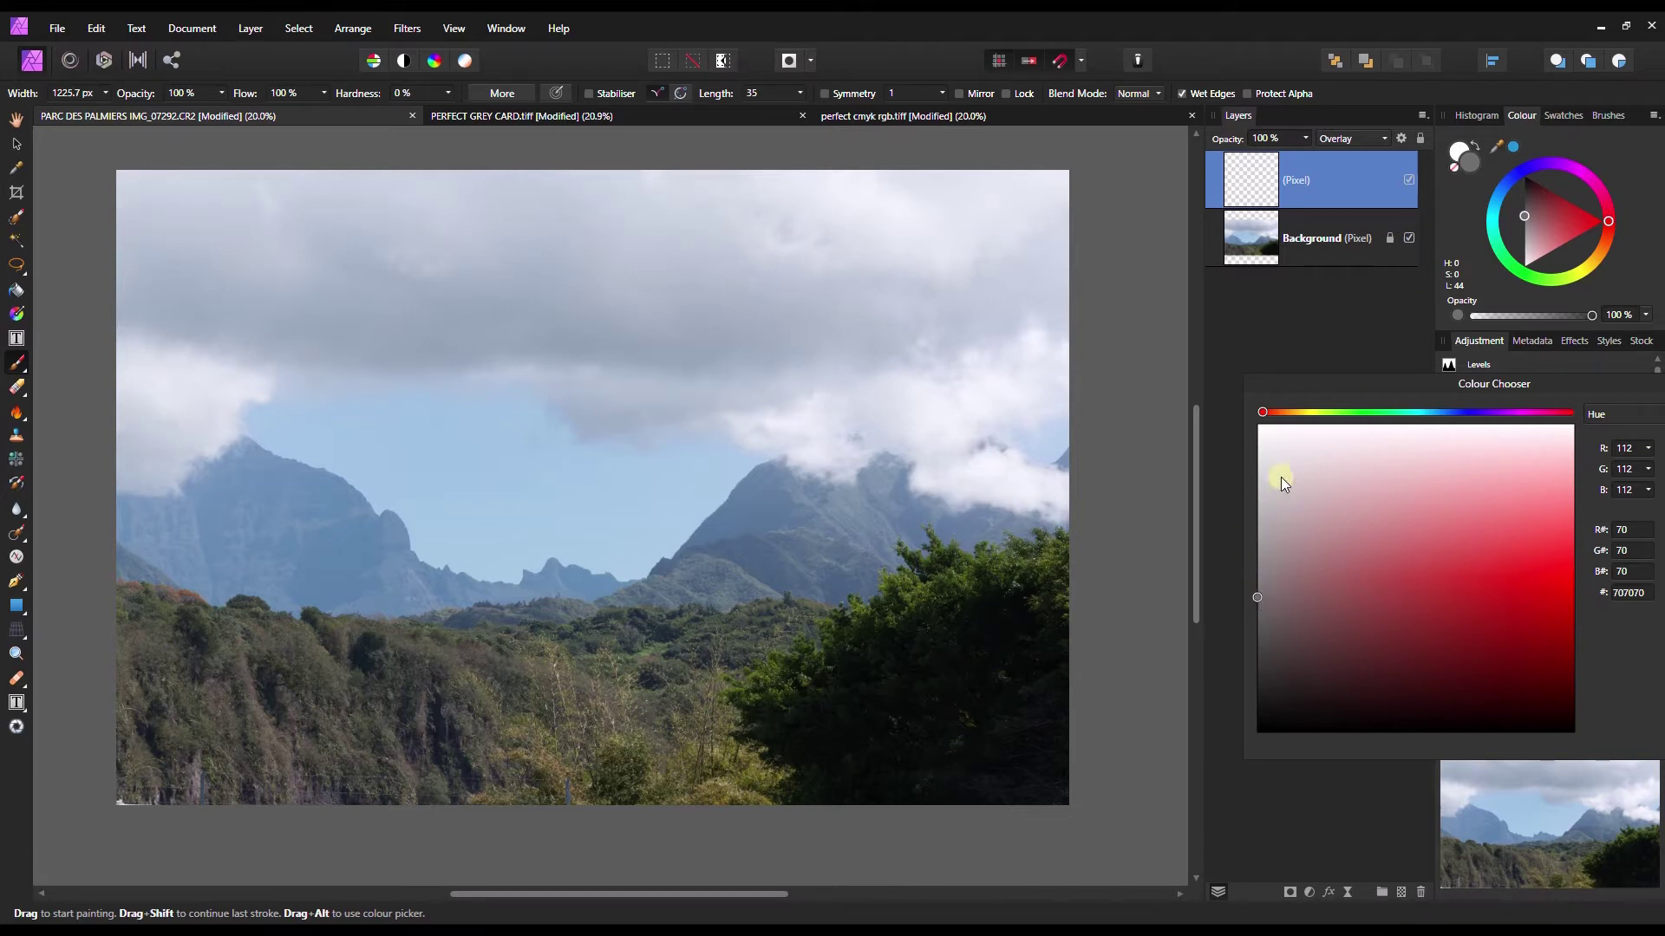
pyautogui.click(1266, 394)
pyautogui.moveTo(1273, 383); pyautogui.dragTo(1105, 404)
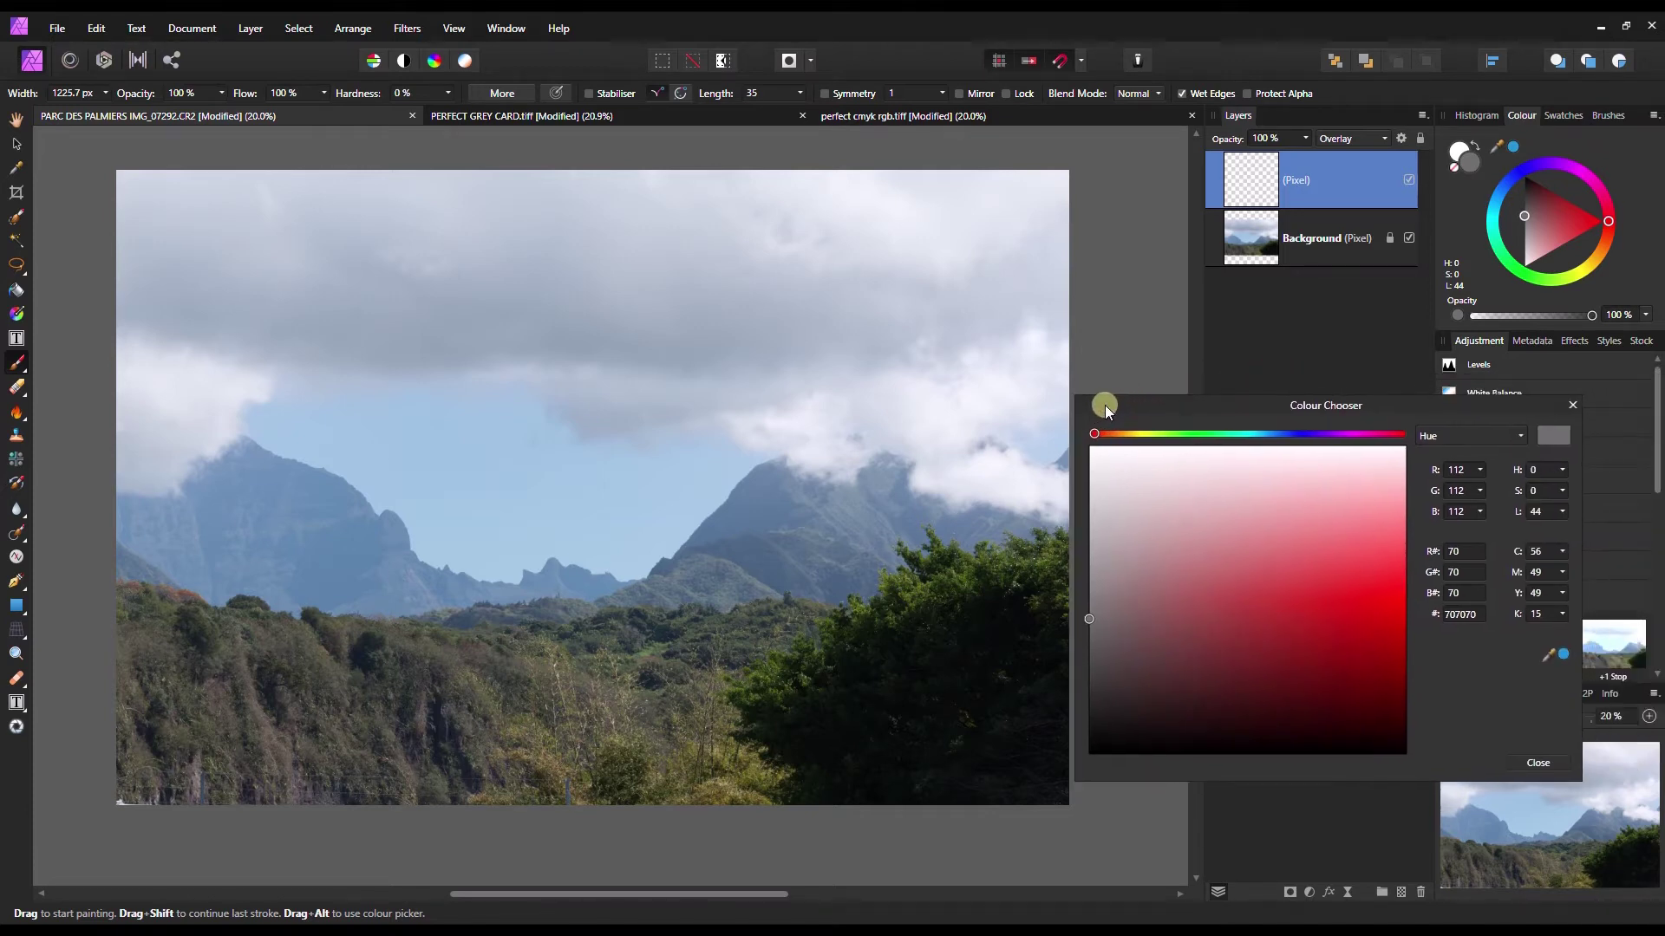
pyautogui.click(1569, 405)
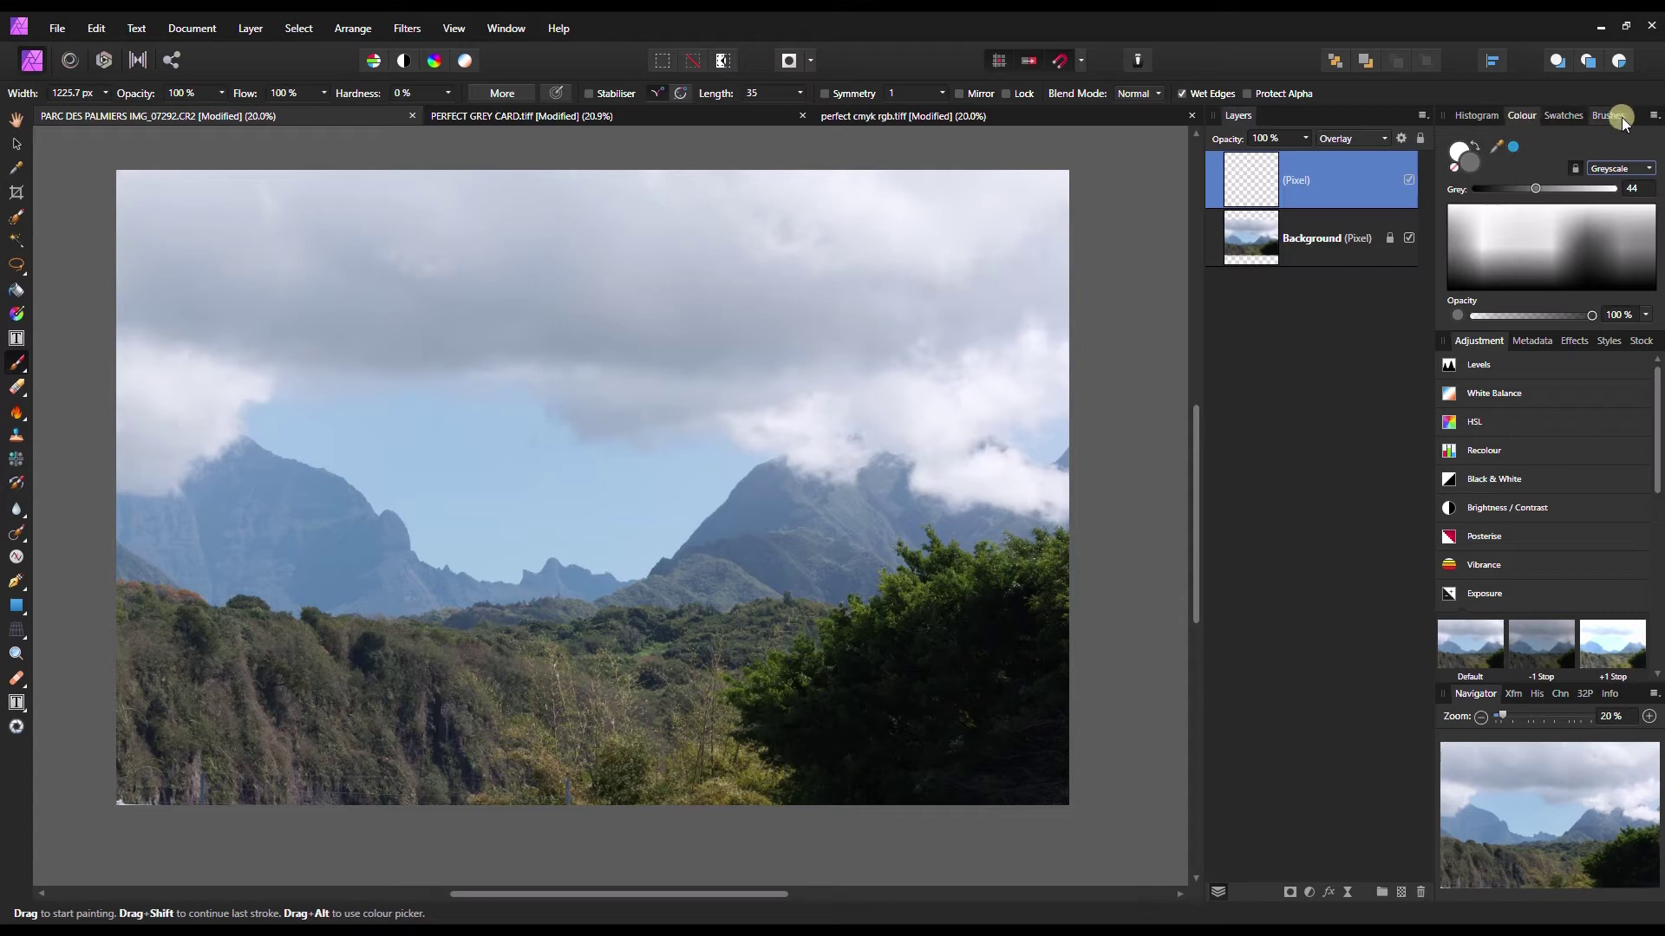
# - Switch the colour controls to Greyscale sliders, set the grey value to 48, and make the Overlay pixel layer visible
pyautogui.click(1653, 116)
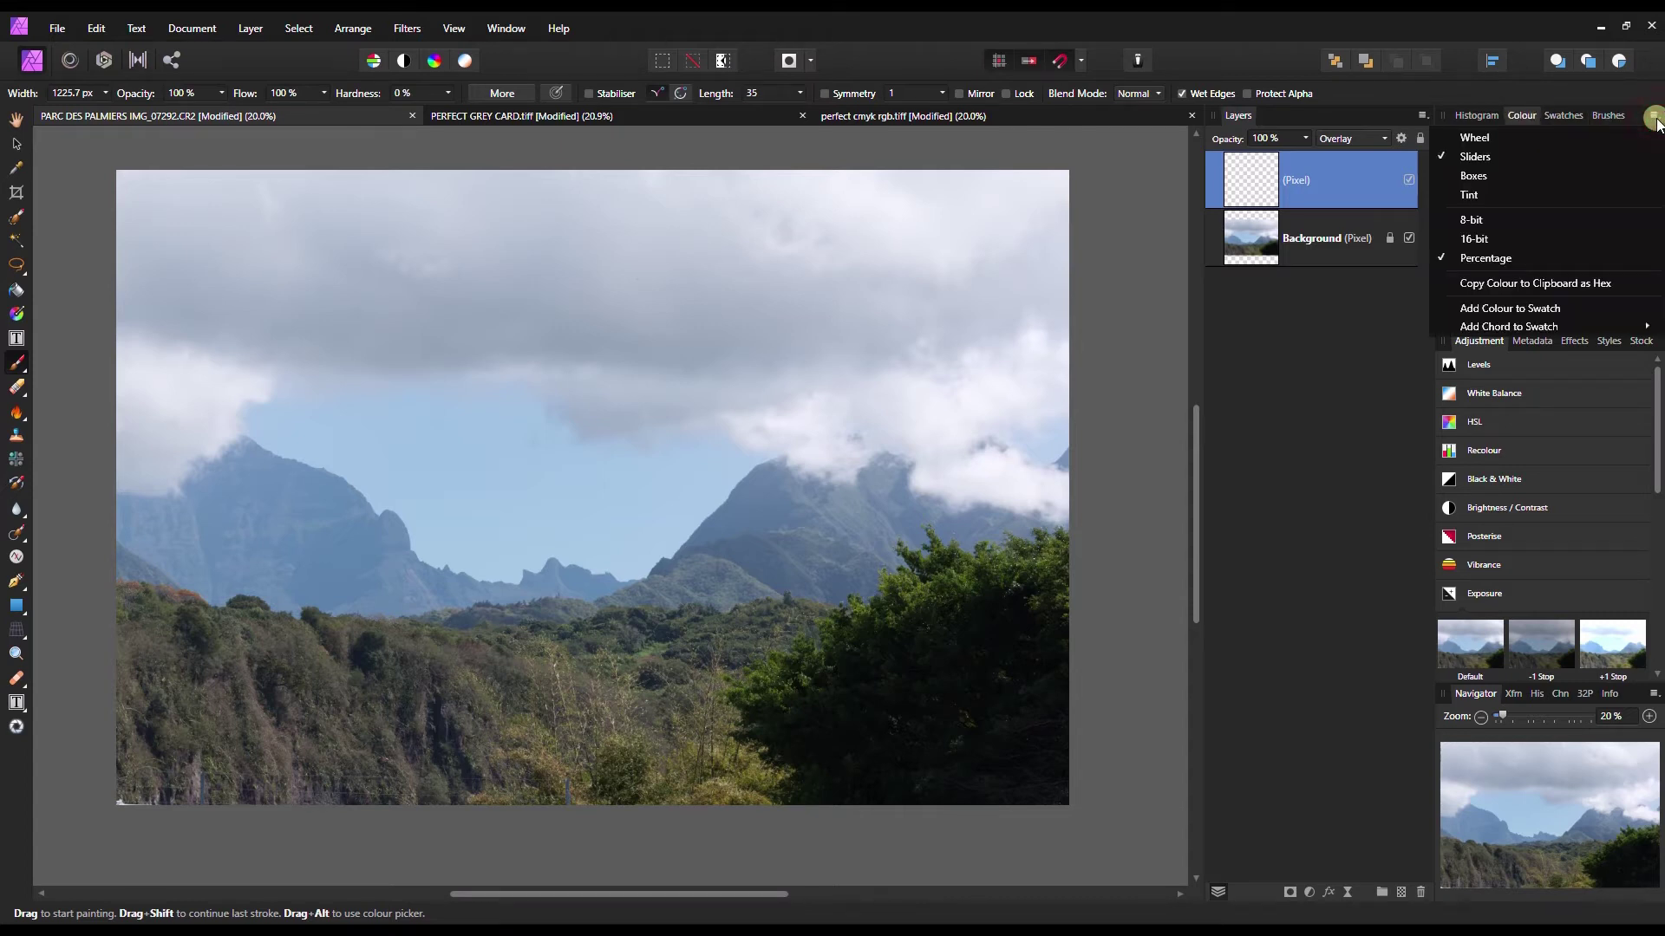
pyautogui.click(1479, 157)
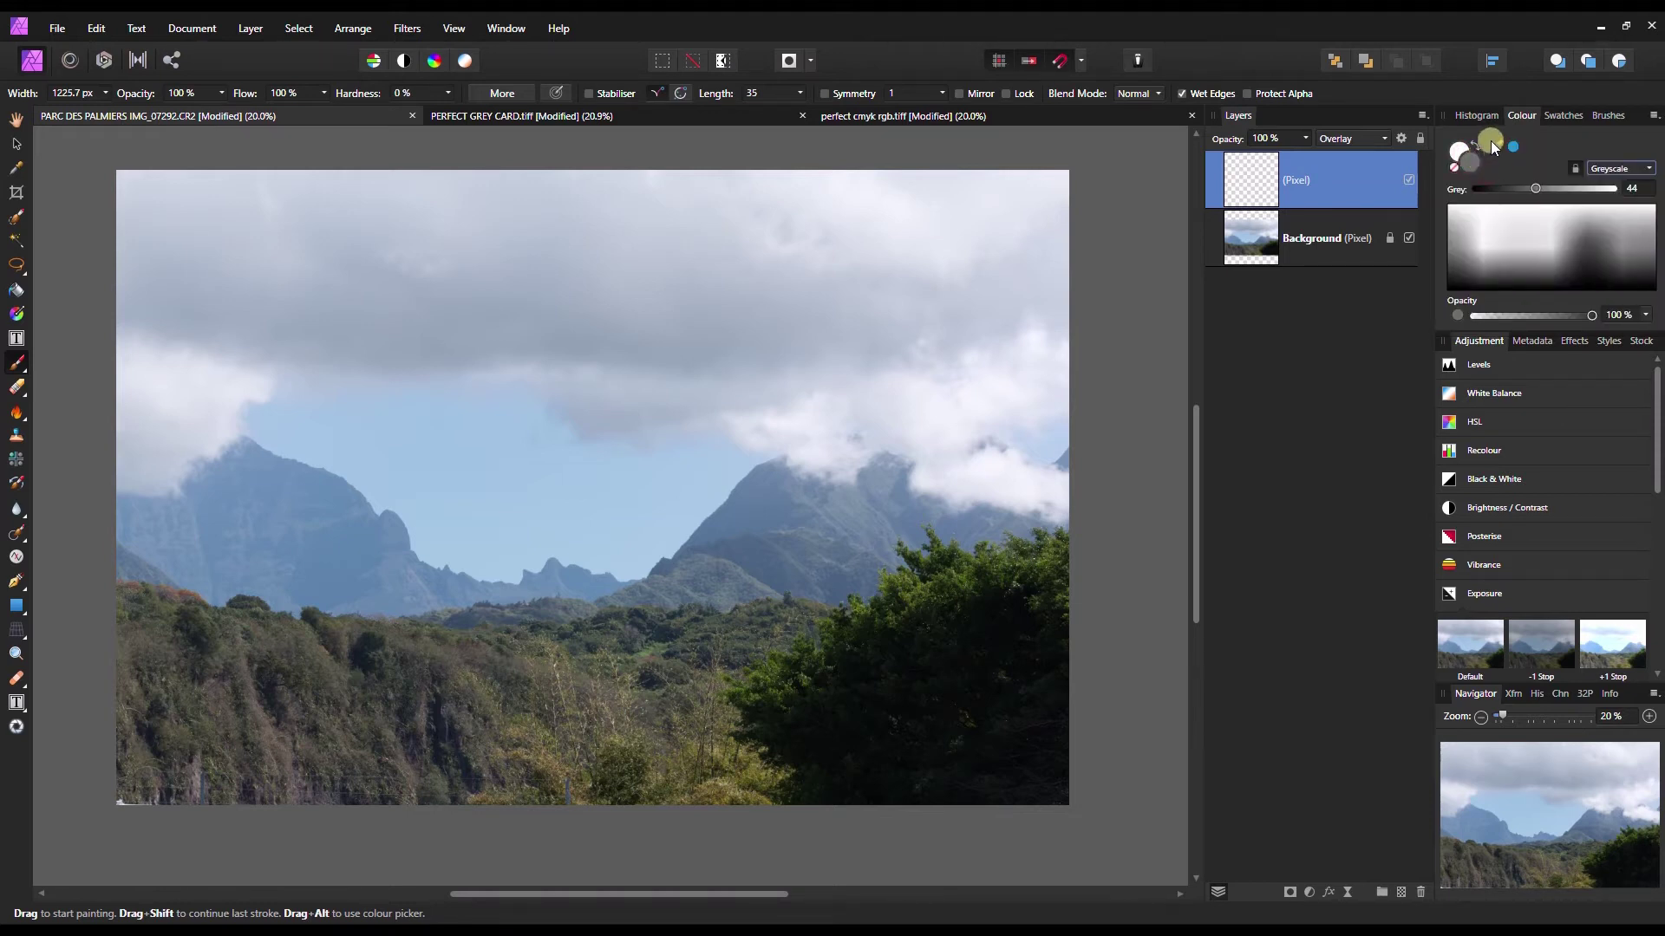
pyautogui.click(1610, 168)
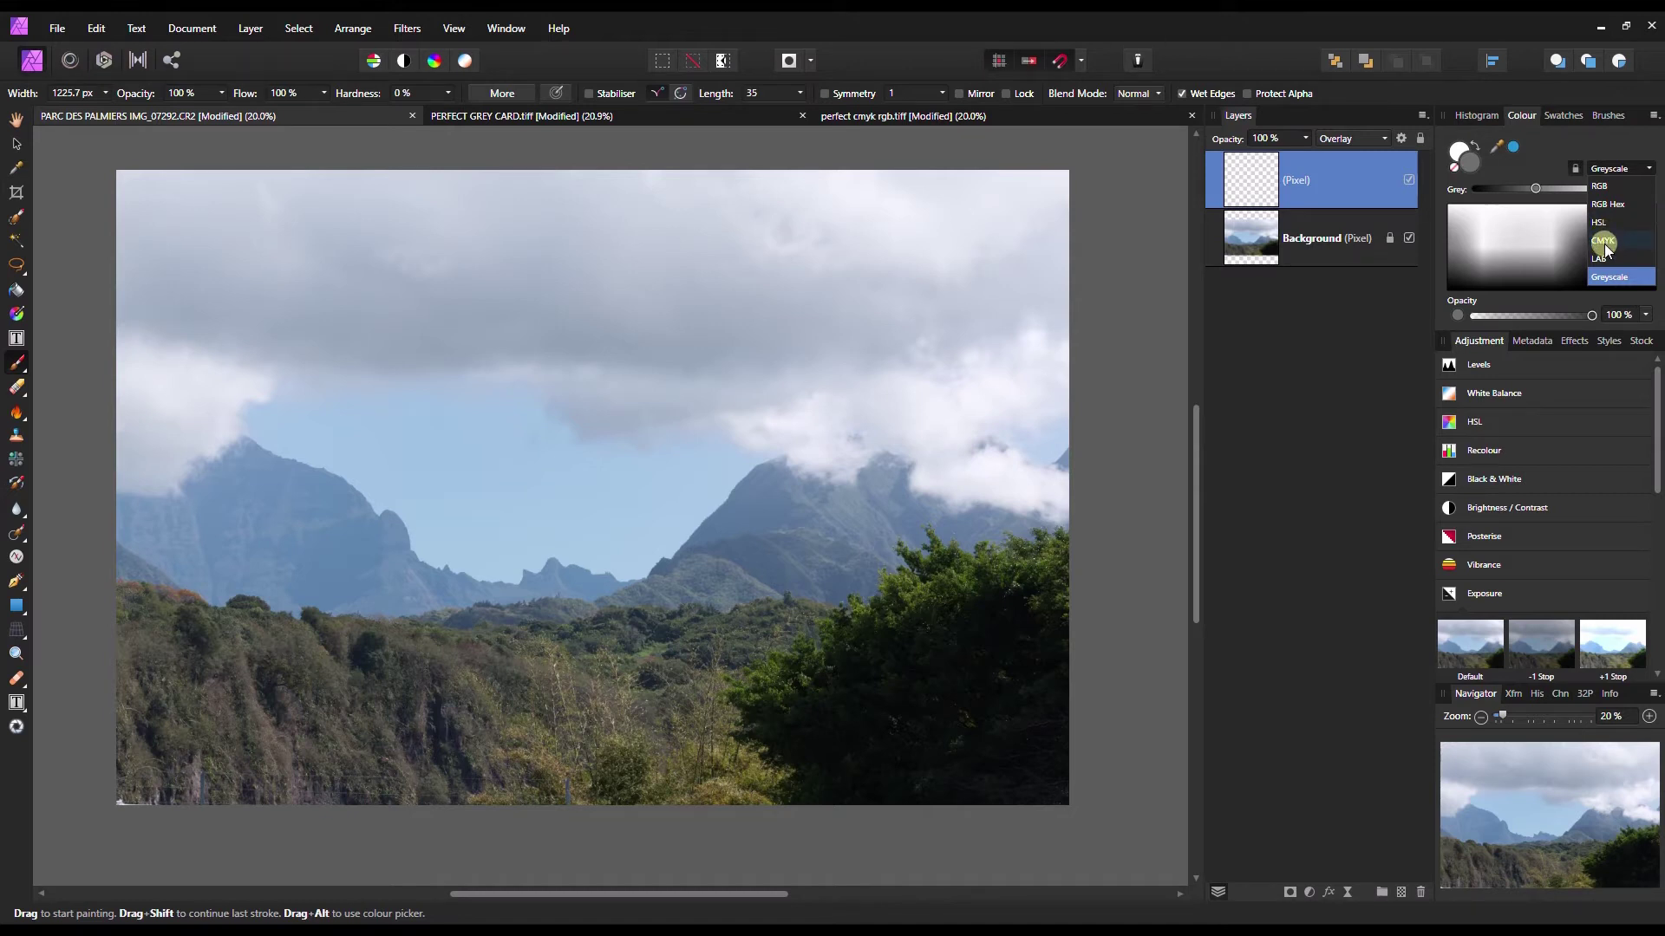
pyautogui.click(1607, 278)
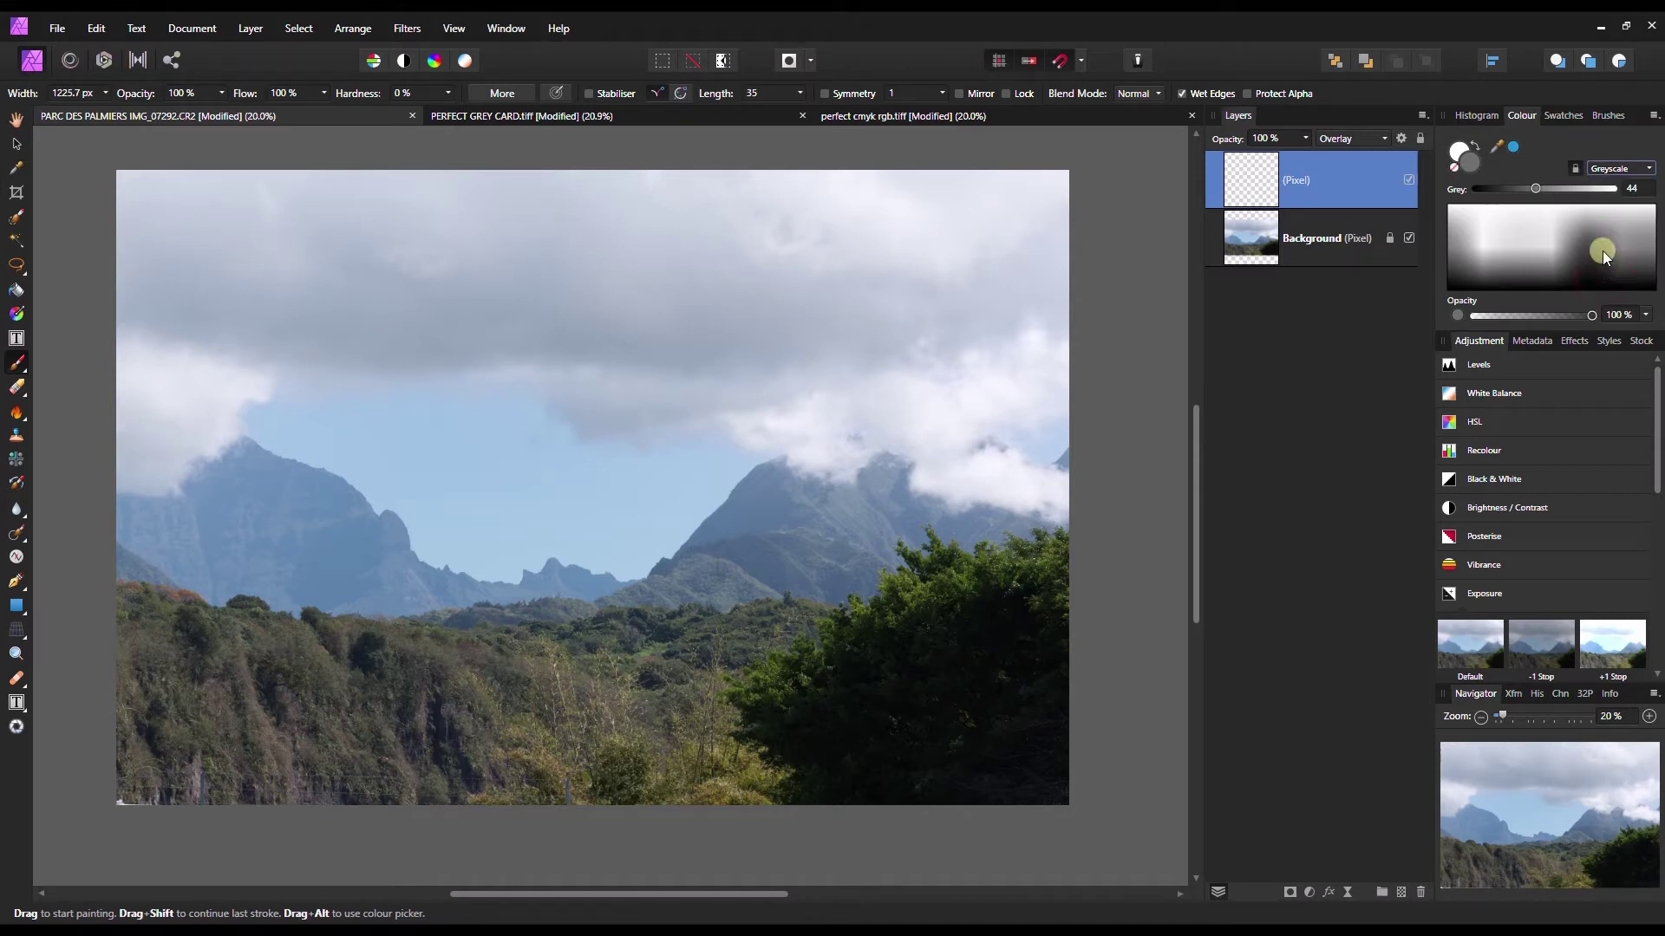
pyautogui.moveTo(1484, 194); pyautogui.dragTo(1546, 195)
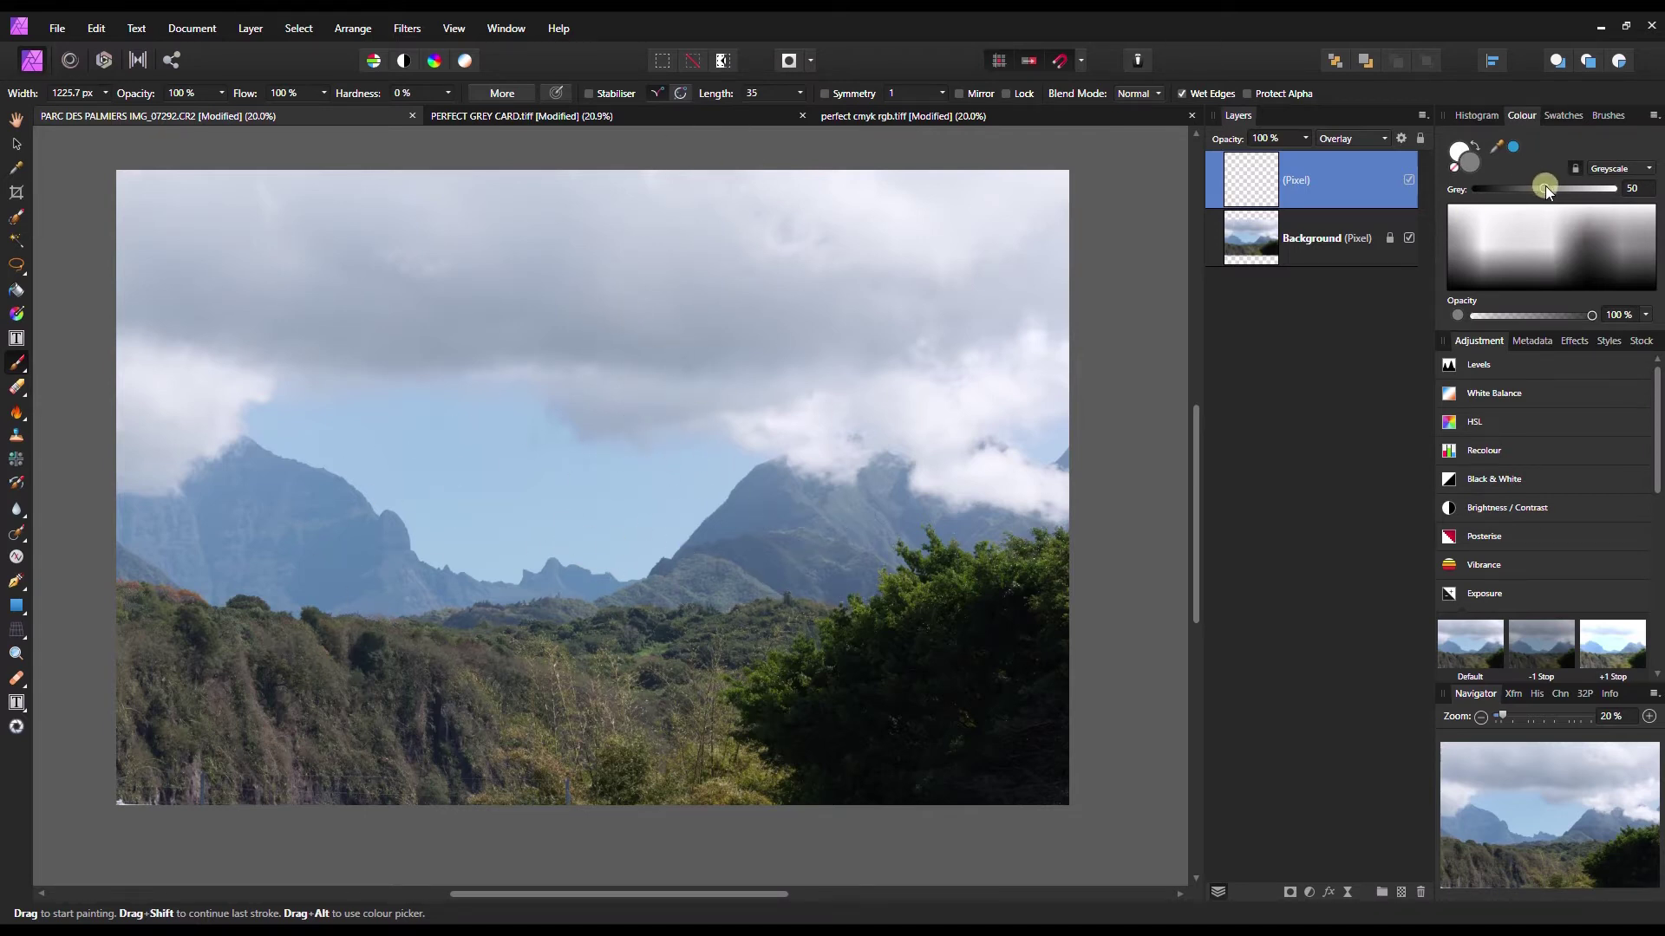
pyautogui.moveTo(1548, 192); pyautogui.dragTo(1551, 192)
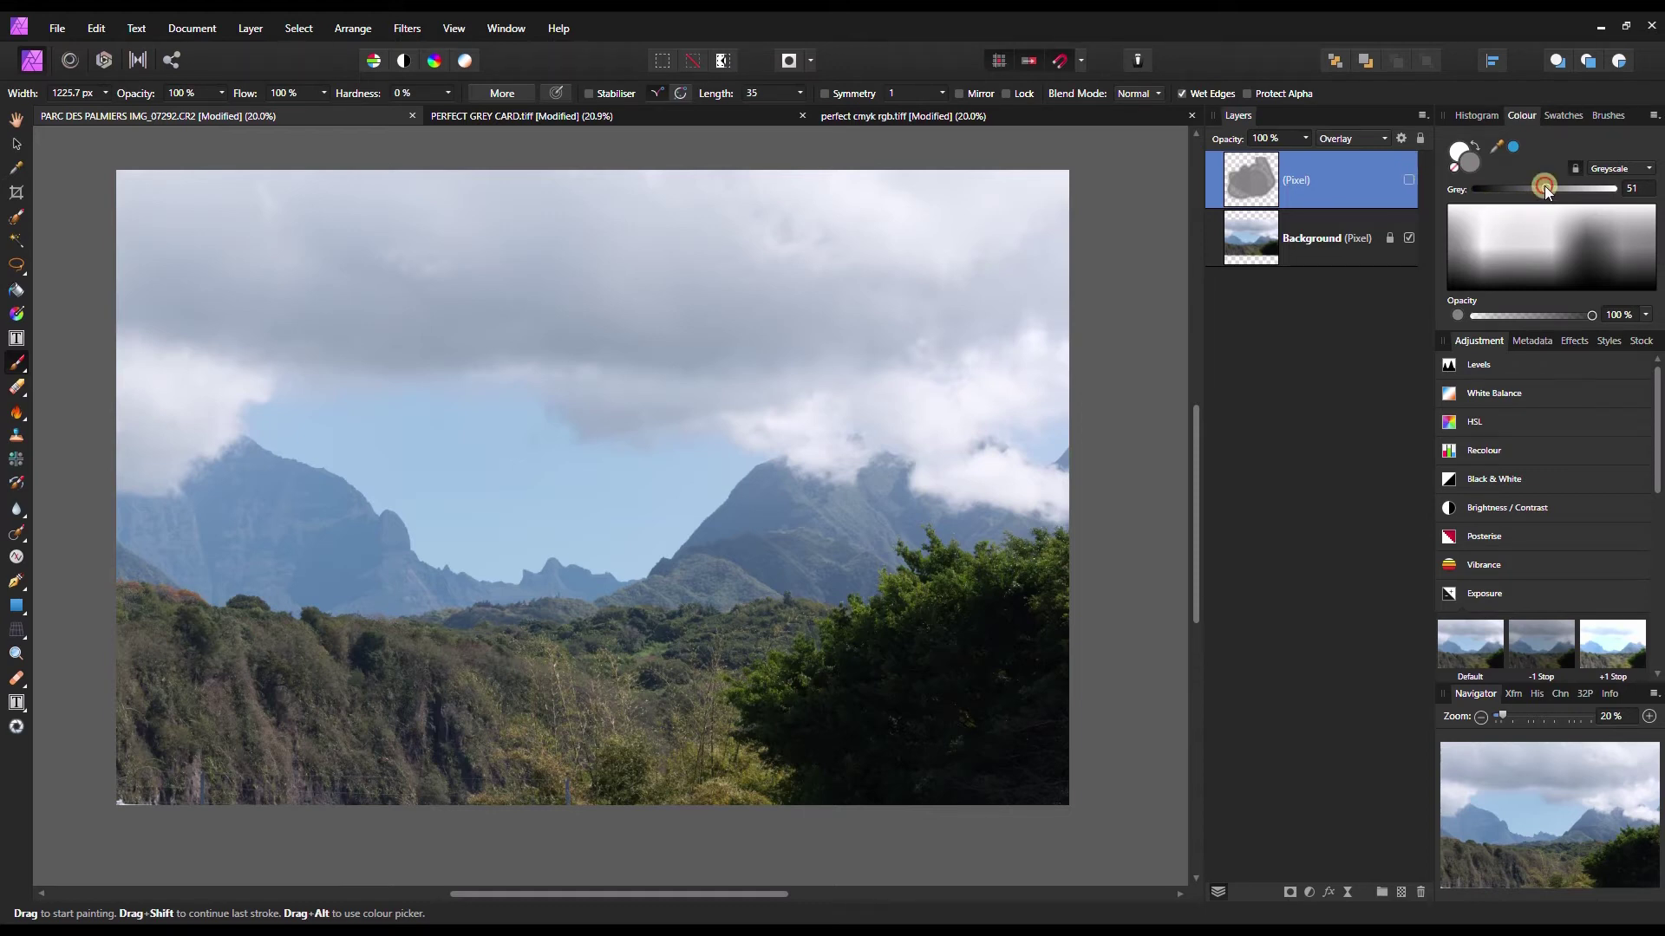
pyautogui.moveTo(1548, 191); pyautogui.dragTo(1544, 192)
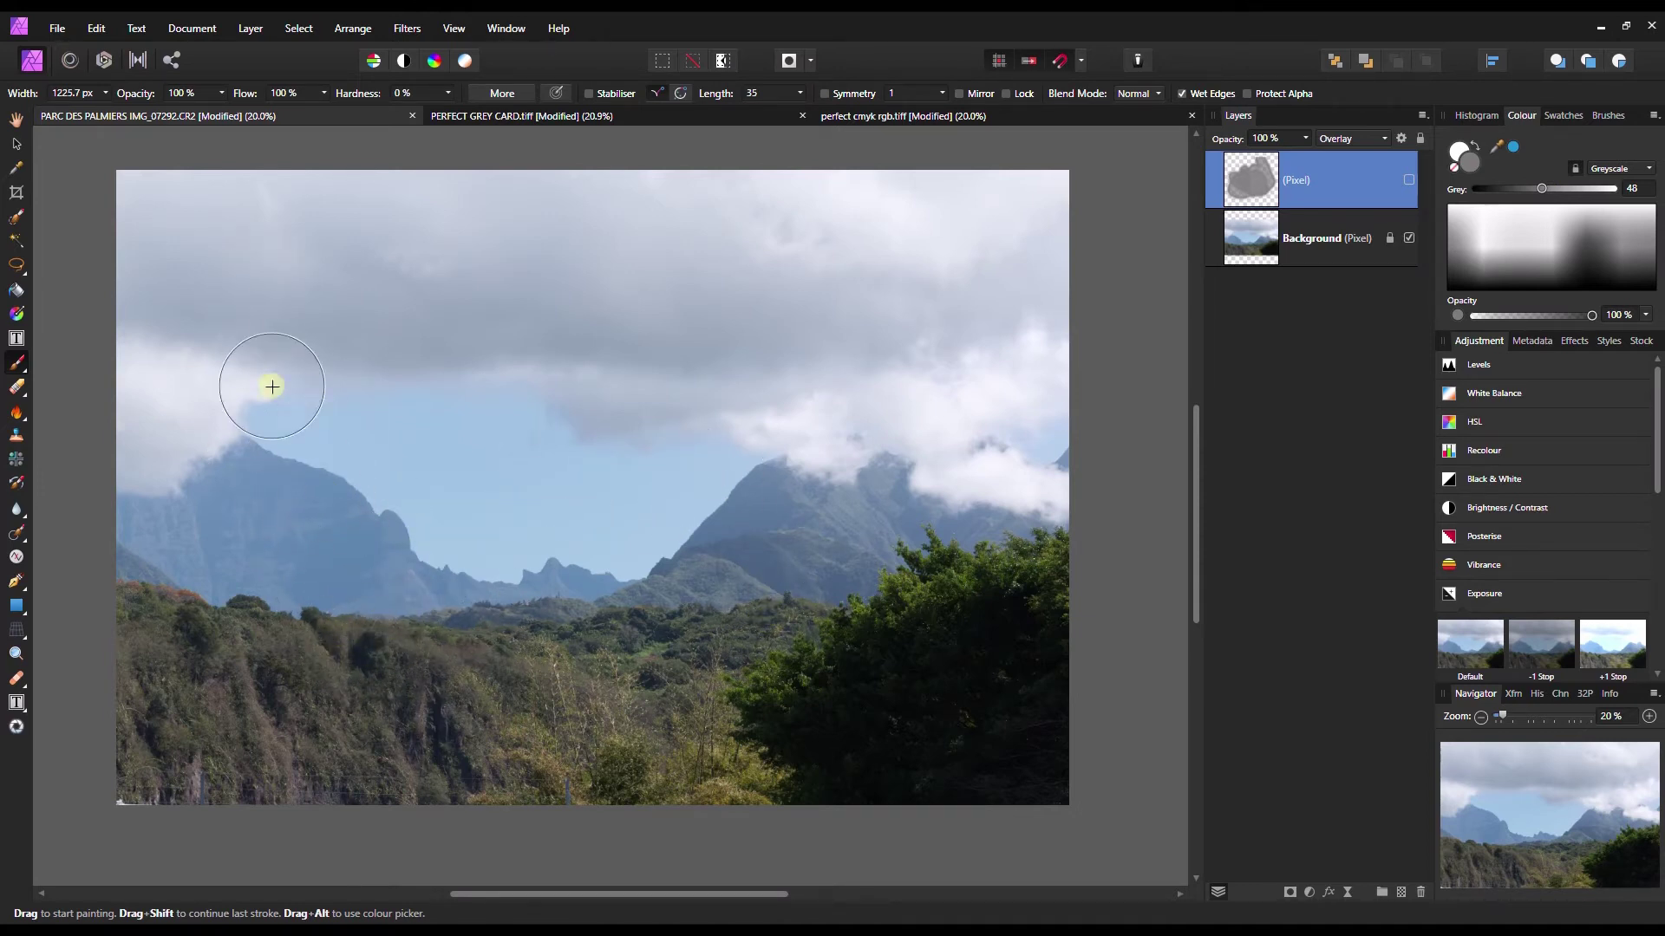
pyautogui.click(1409, 180)
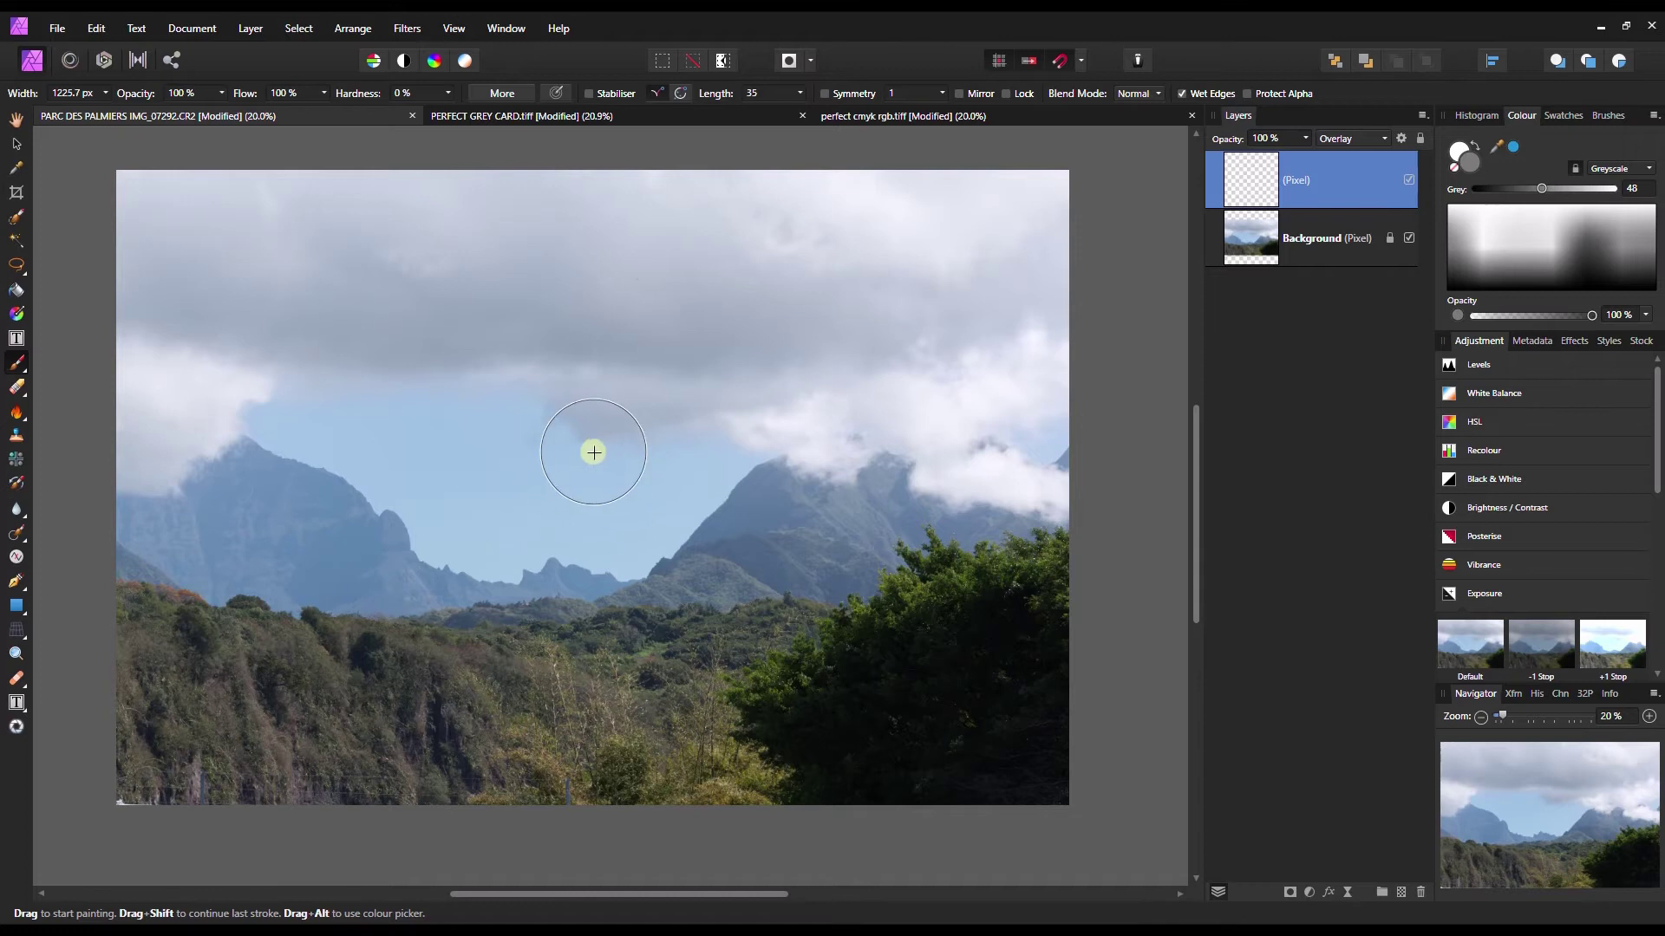
# - Try a grey brush stroke across the hazy middle of the photo and undo it
pyautogui.click(1545, 189)
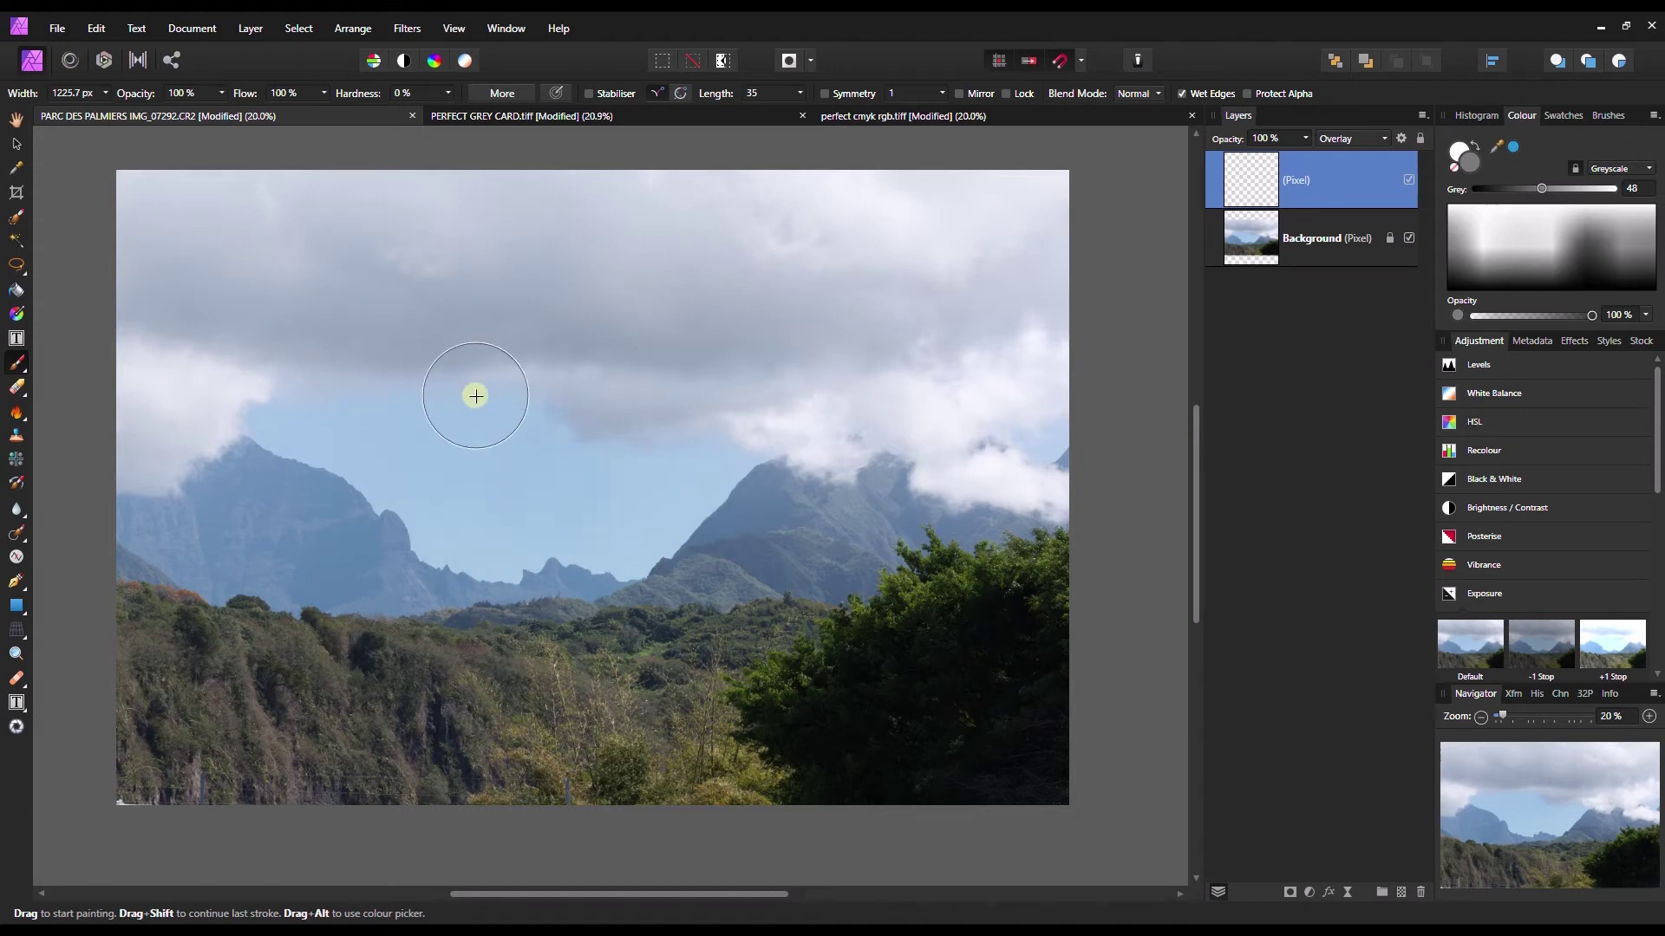
pyautogui.moveTo(539, 483)
pyautogui.mouseDown()
pyautogui.moveTo(506, 482)
pyautogui.moveTo(542, 486)
pyautogui.mouseUp()
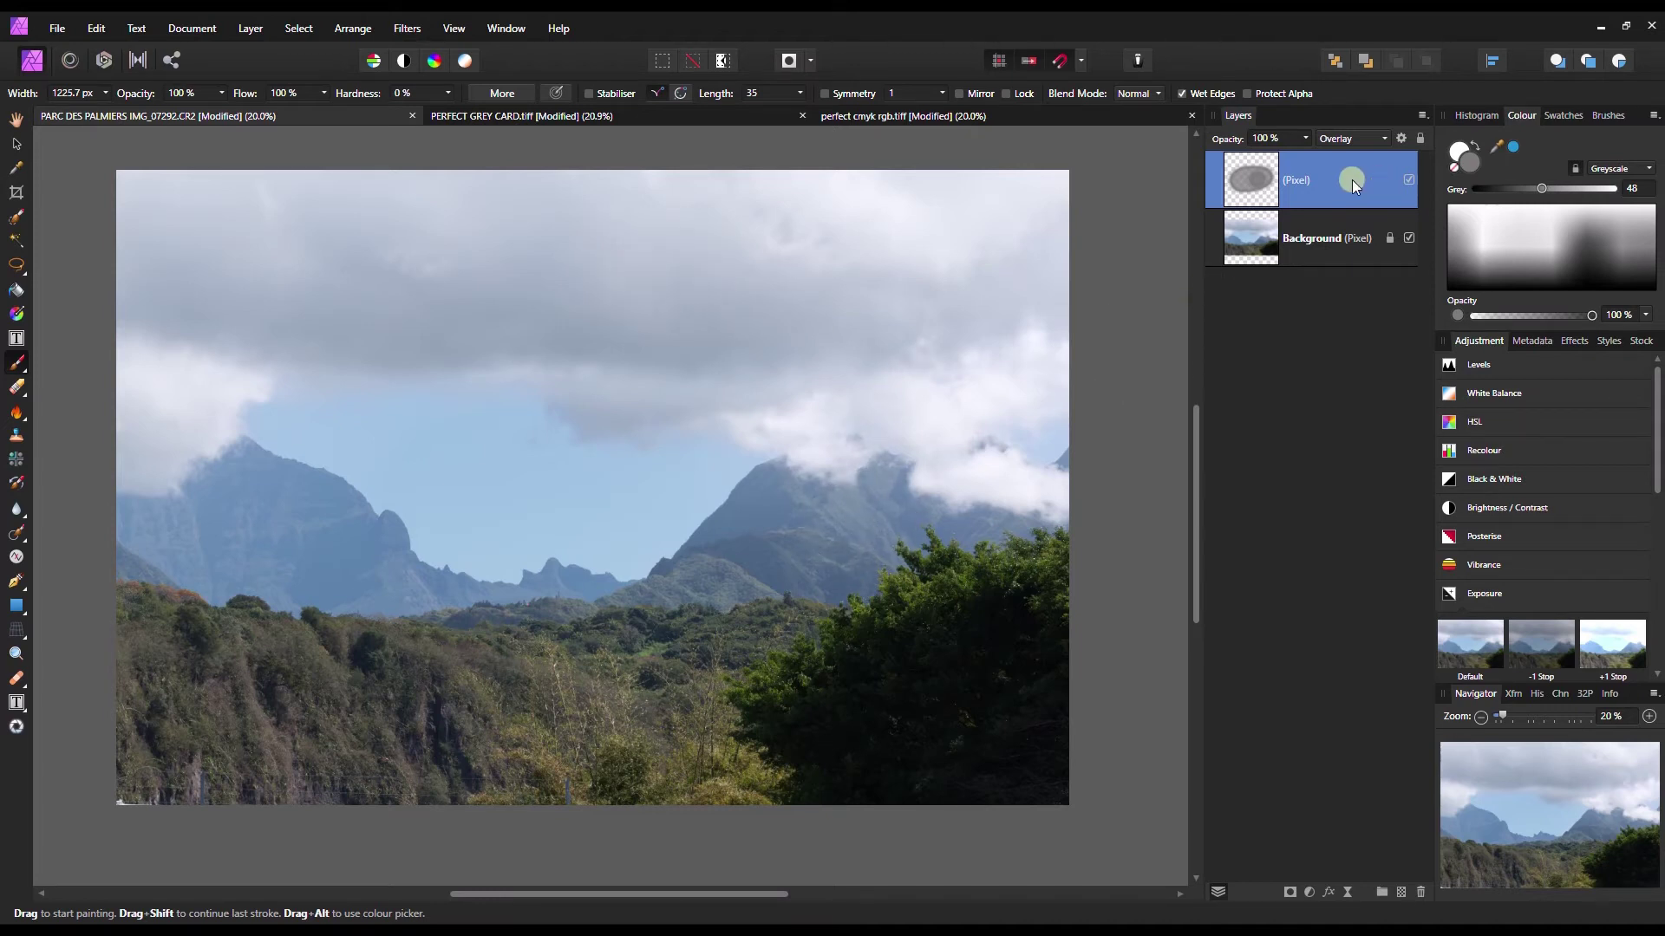
pyautogui.hotkey('ctrl', 'z')
# - Reduce the brush width to about 611 px and set its flow to 50% for work on the right-hand mountain
pyautogui.click(1646, 717)
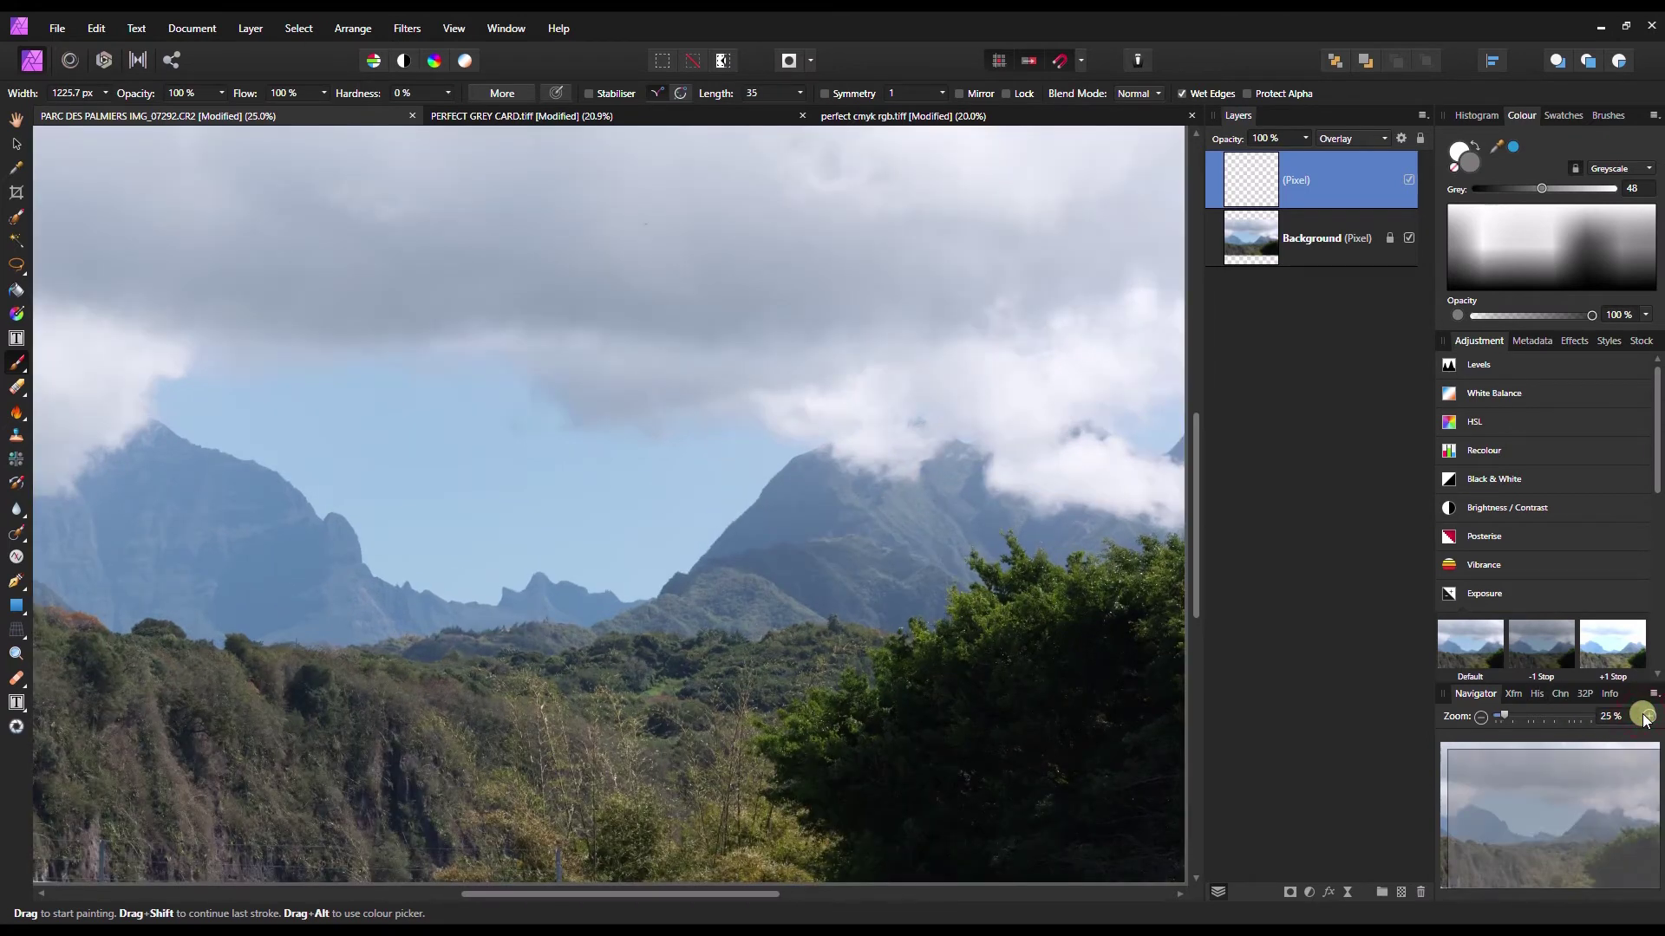
pyautogui.click(1646, 717)
pyautogui.click(1537, 811)
pyautogui.moveTo(1537, 836); pyautogui.dragTo(1594, 818)
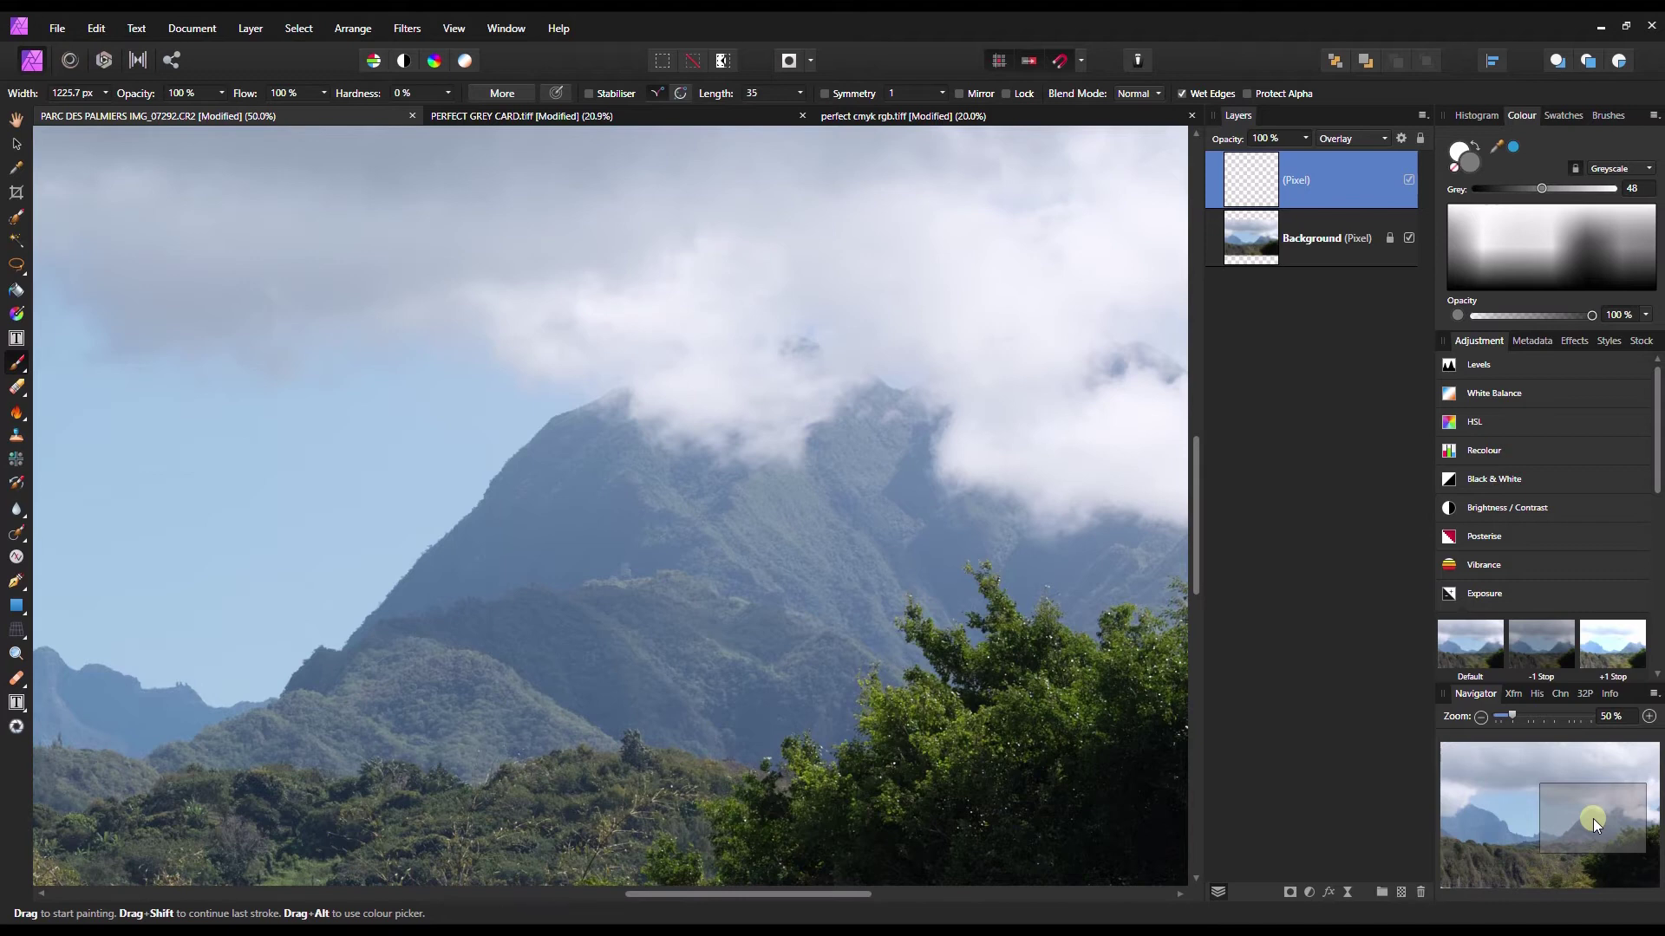
pyautogui.moveTo(1593, 820); pyautogui.dragTo(1594, 820)
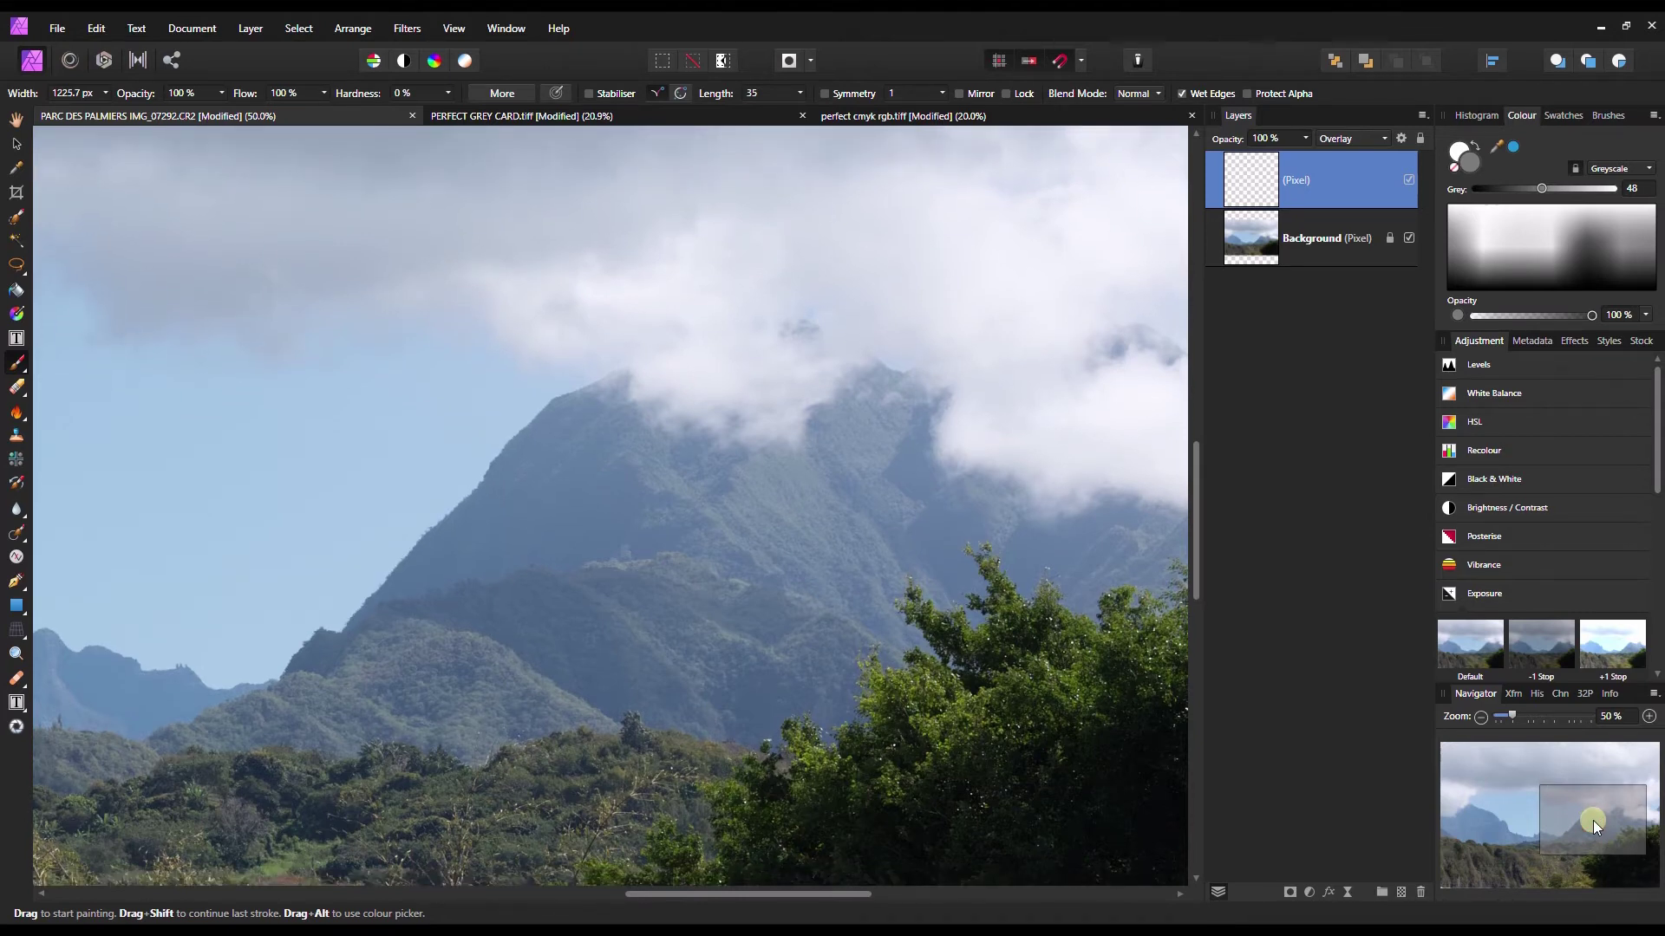
pyautogui.moveTo(1594, 820); pyautogui.dragTo(1590, 820)
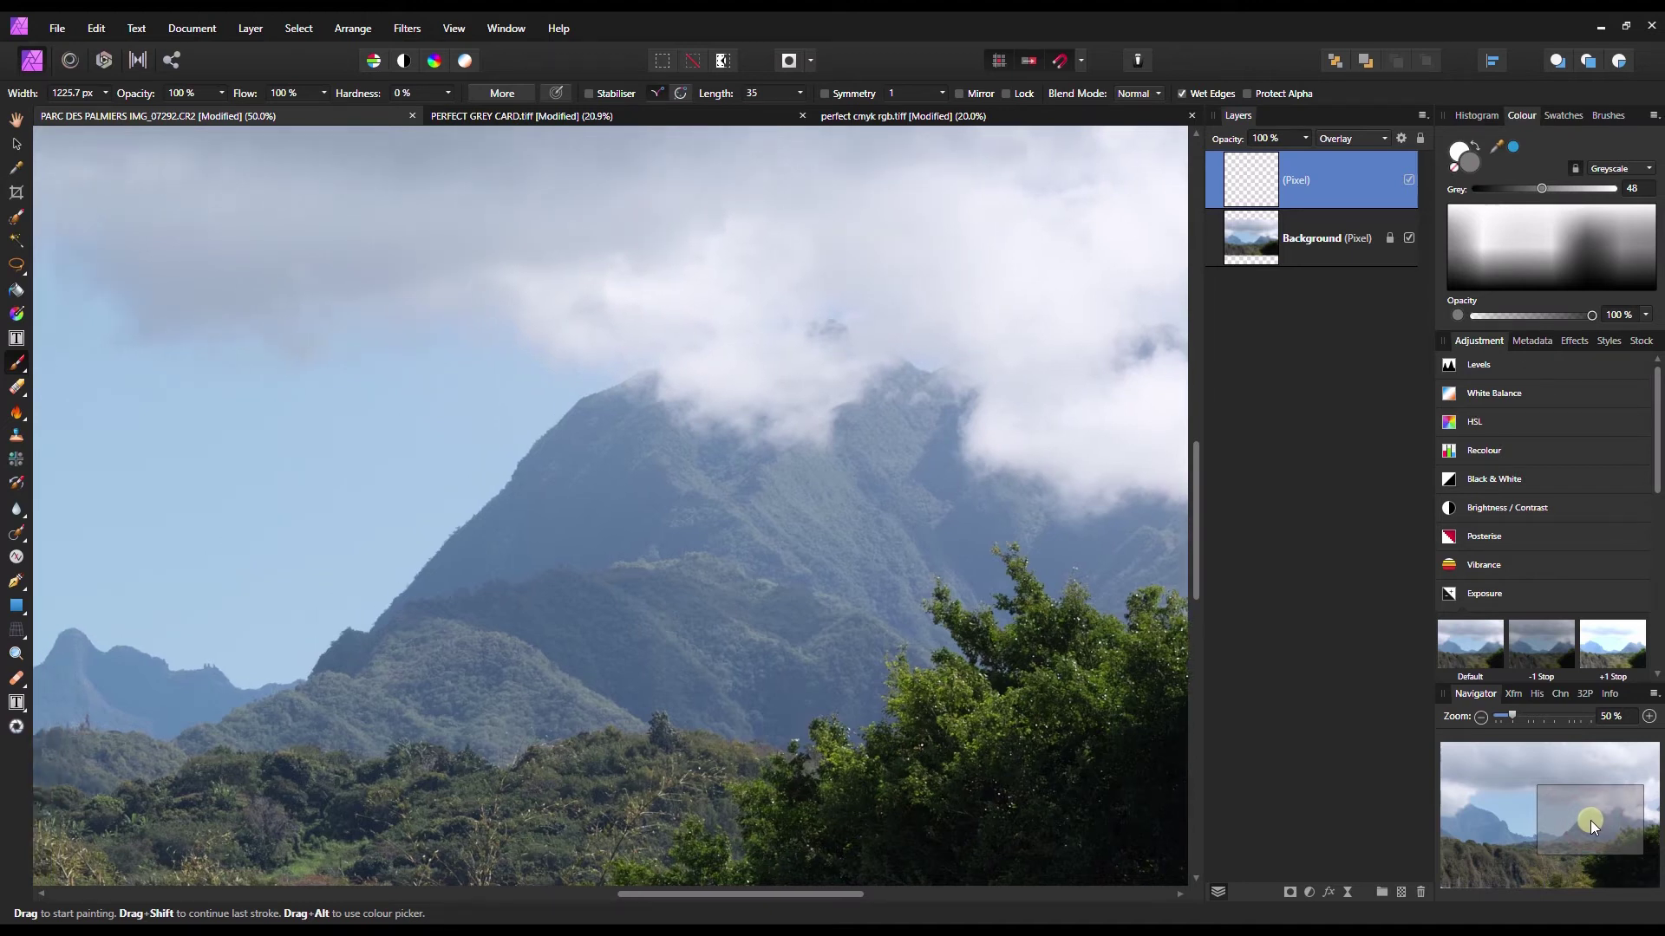
pyautogui.press(']')
pyautogui.press(']')
pyautogui.press('[')
pyautogui.press('[')
pyautogui.press('[')
pyautogui.press('[')
pyautogui.press('[')
pyautogui.click(324, 90)
pyautogui.click(267, 111)
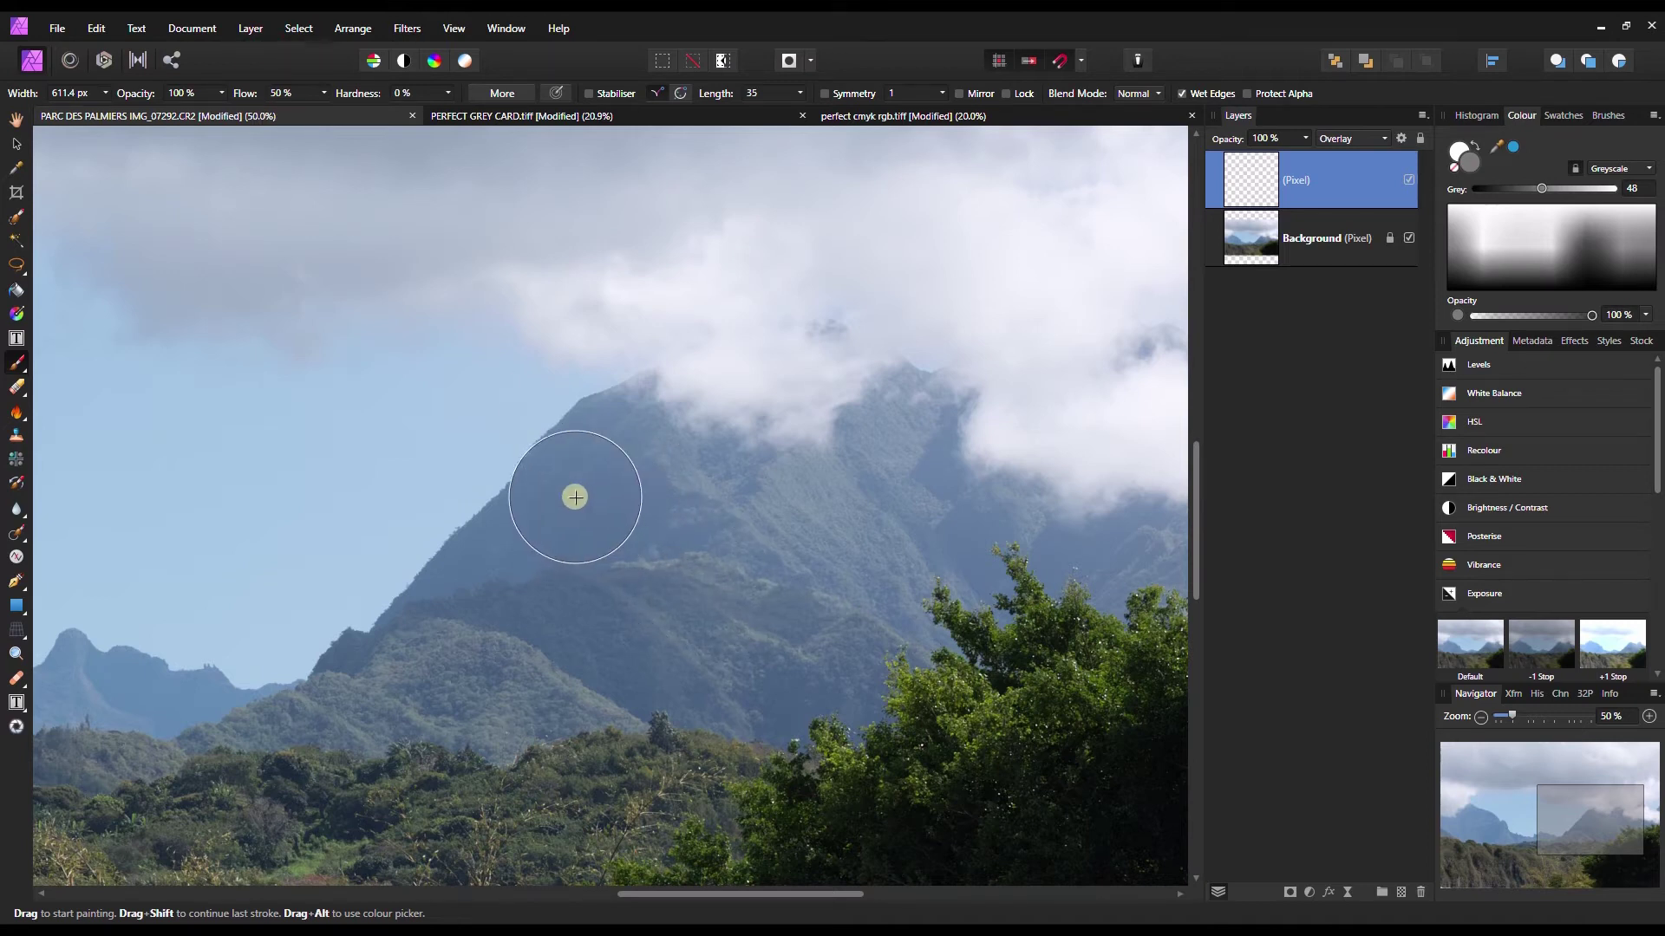
# - Paint grey strokes over the right-hand mountain's slopes with the brush reduced to 312 px and 225 px, undoing an unwanted stroke
pyautogui.press(']')
pyautogui.press('[')
pyautogui.press('[')
pyautogui.press('[')
pyautogui.press('[')
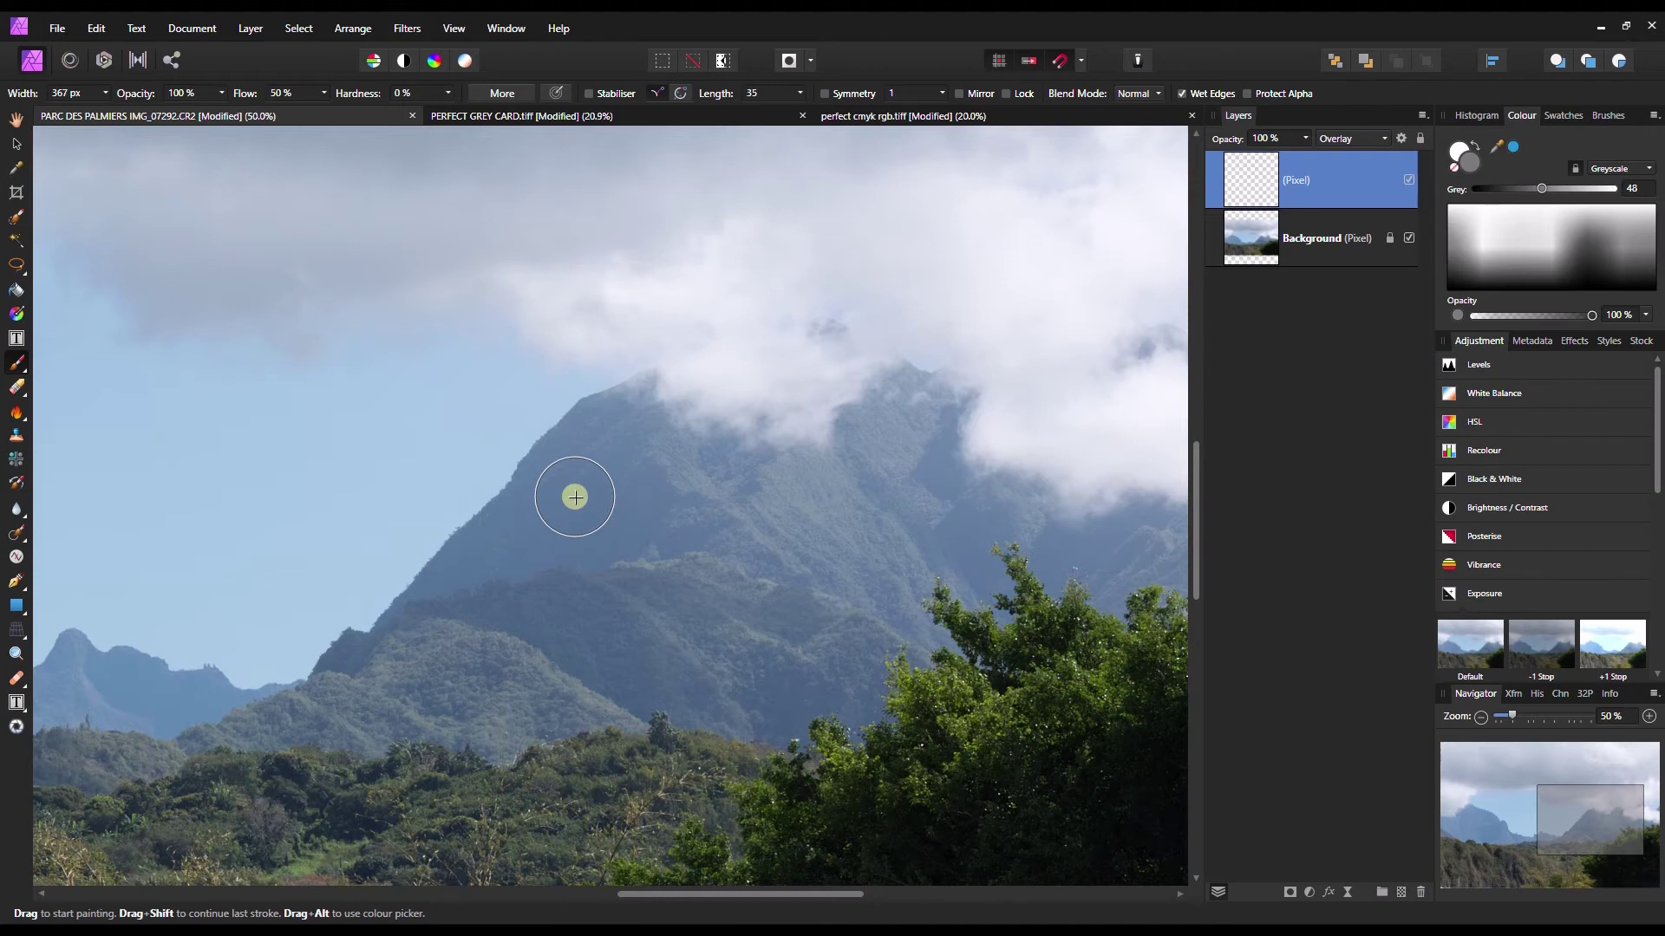
pyautogui.press('[')
pyautogui.moveTo(575, 497)
pyautogui.mouseDown()
pyautogui.moveTo(513, 538)
pyautogui.moveTo(453, 543)
pyautogui.mouseUp()
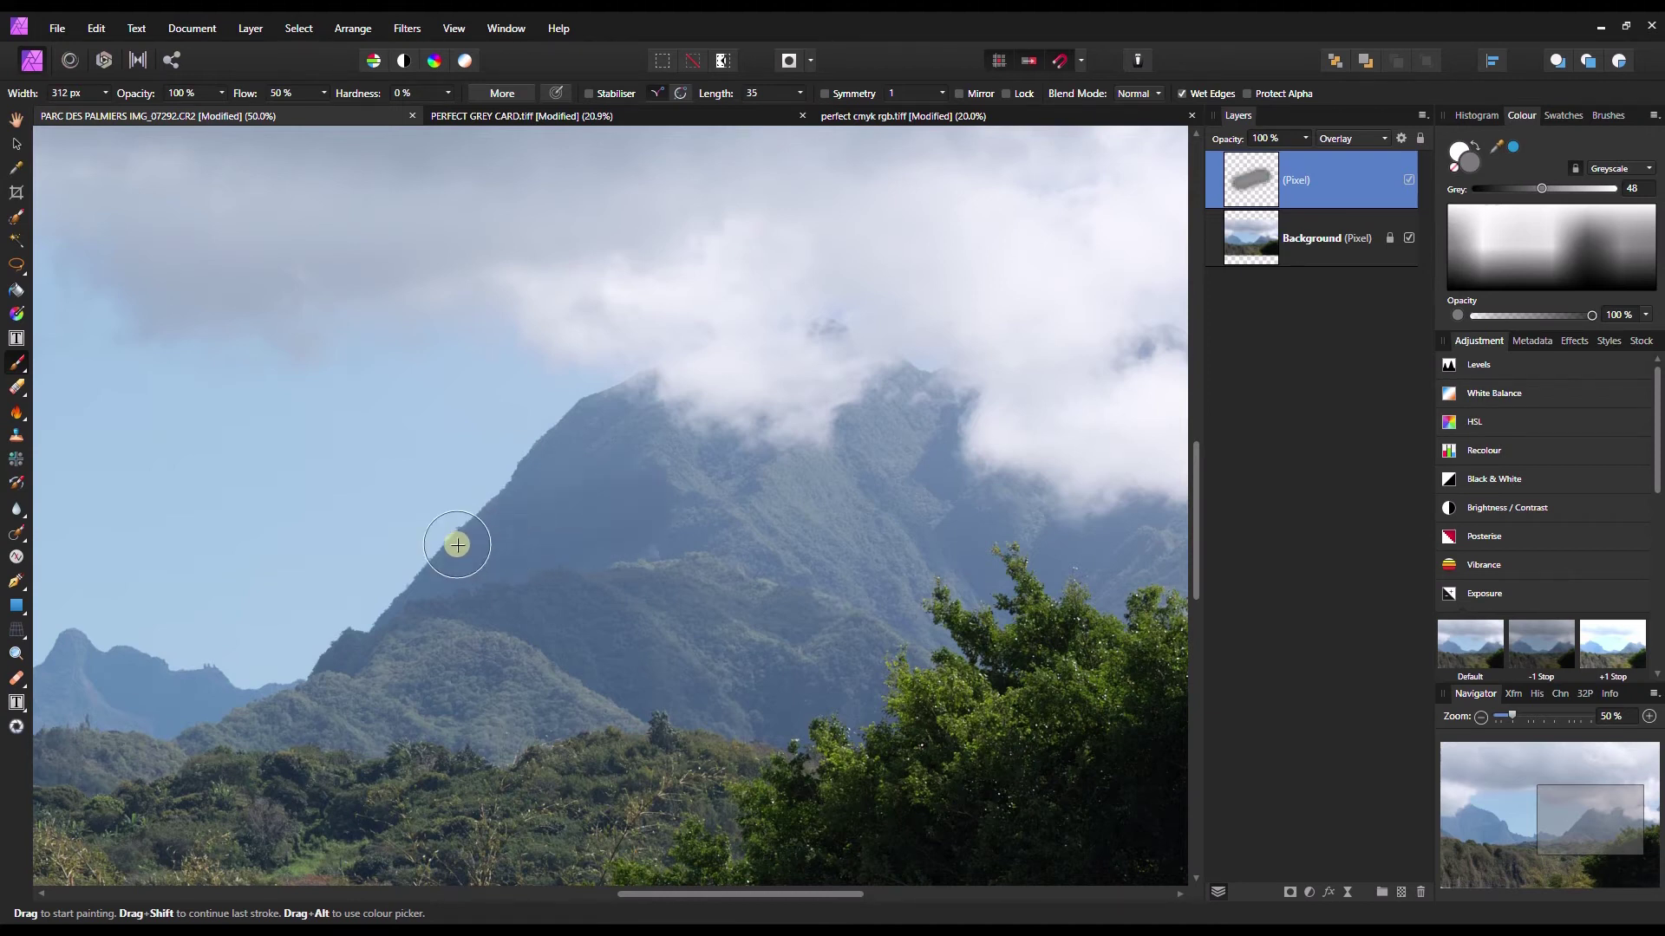
pyautogui.moveTo(554, 499)
pyautogui.mouseDown()
pyautogui.moveTo(565, 460)
pyautogui.moveTo(569, 517)
pyautogui.moveTo(627, 534)
pyautogui.moveTo(550, 520)
pyautogui.moveTo(520, 624)
pyautogui.moveTo(515, 606)
pyautogui.moveTo(561, 598)
pyautogui.moveTo(494, 606)
pyautogui.mouseUp()
pyautogui.press('[')
pyautogui.press('[')
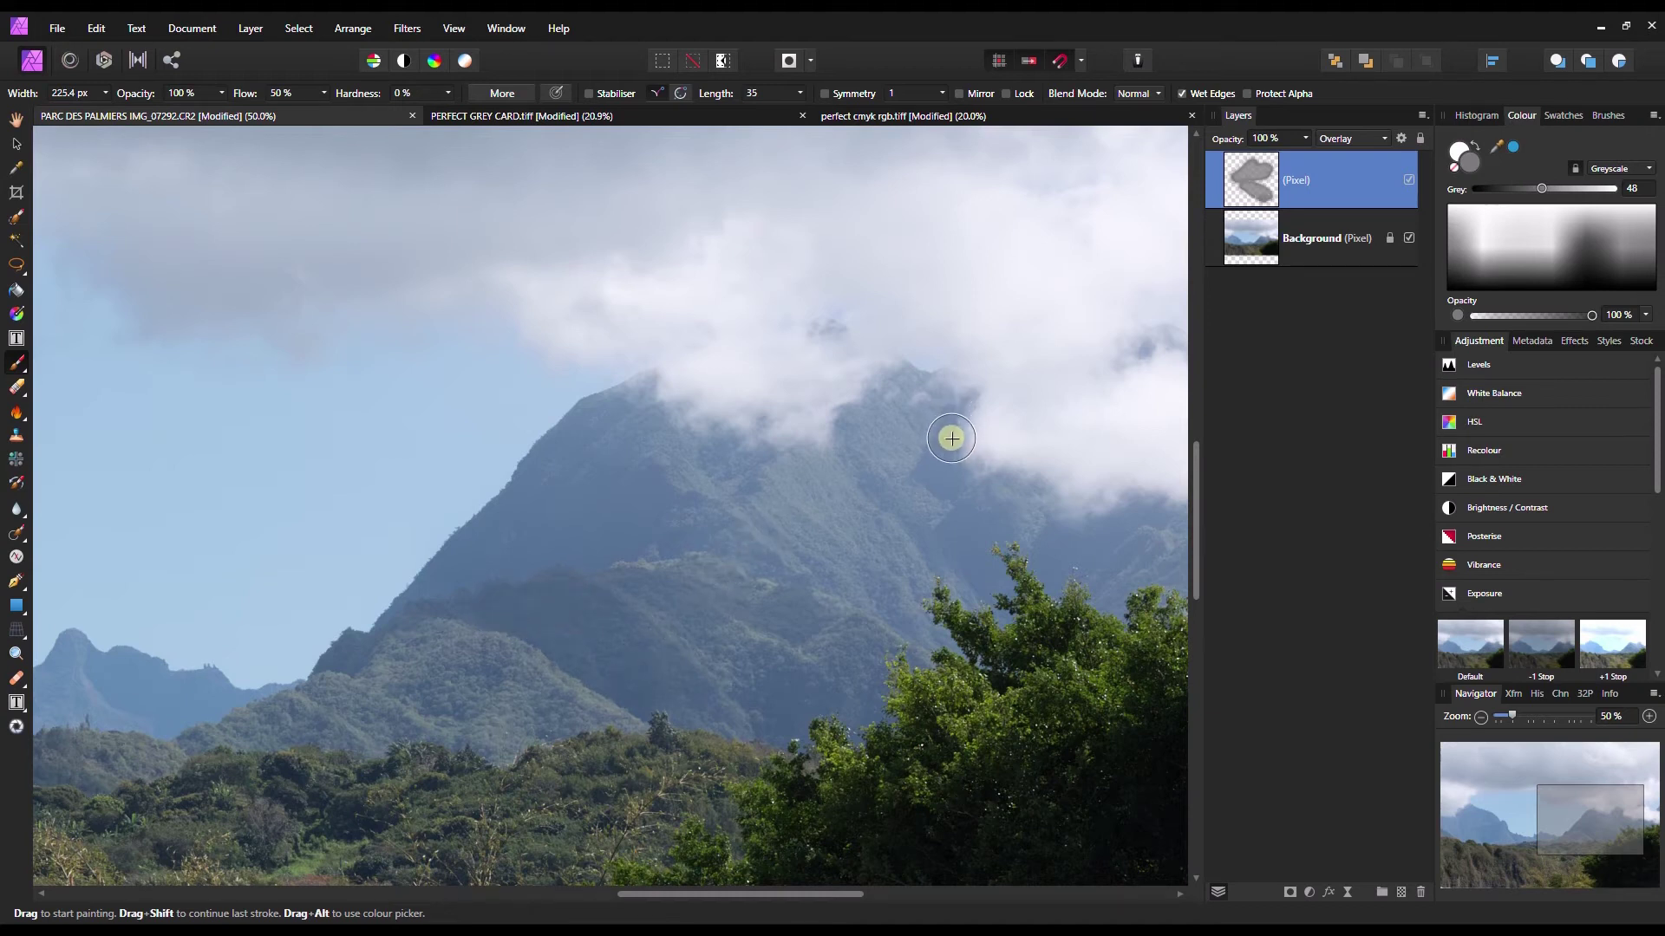
pyautogui.hotkey('ctrl', 'z')
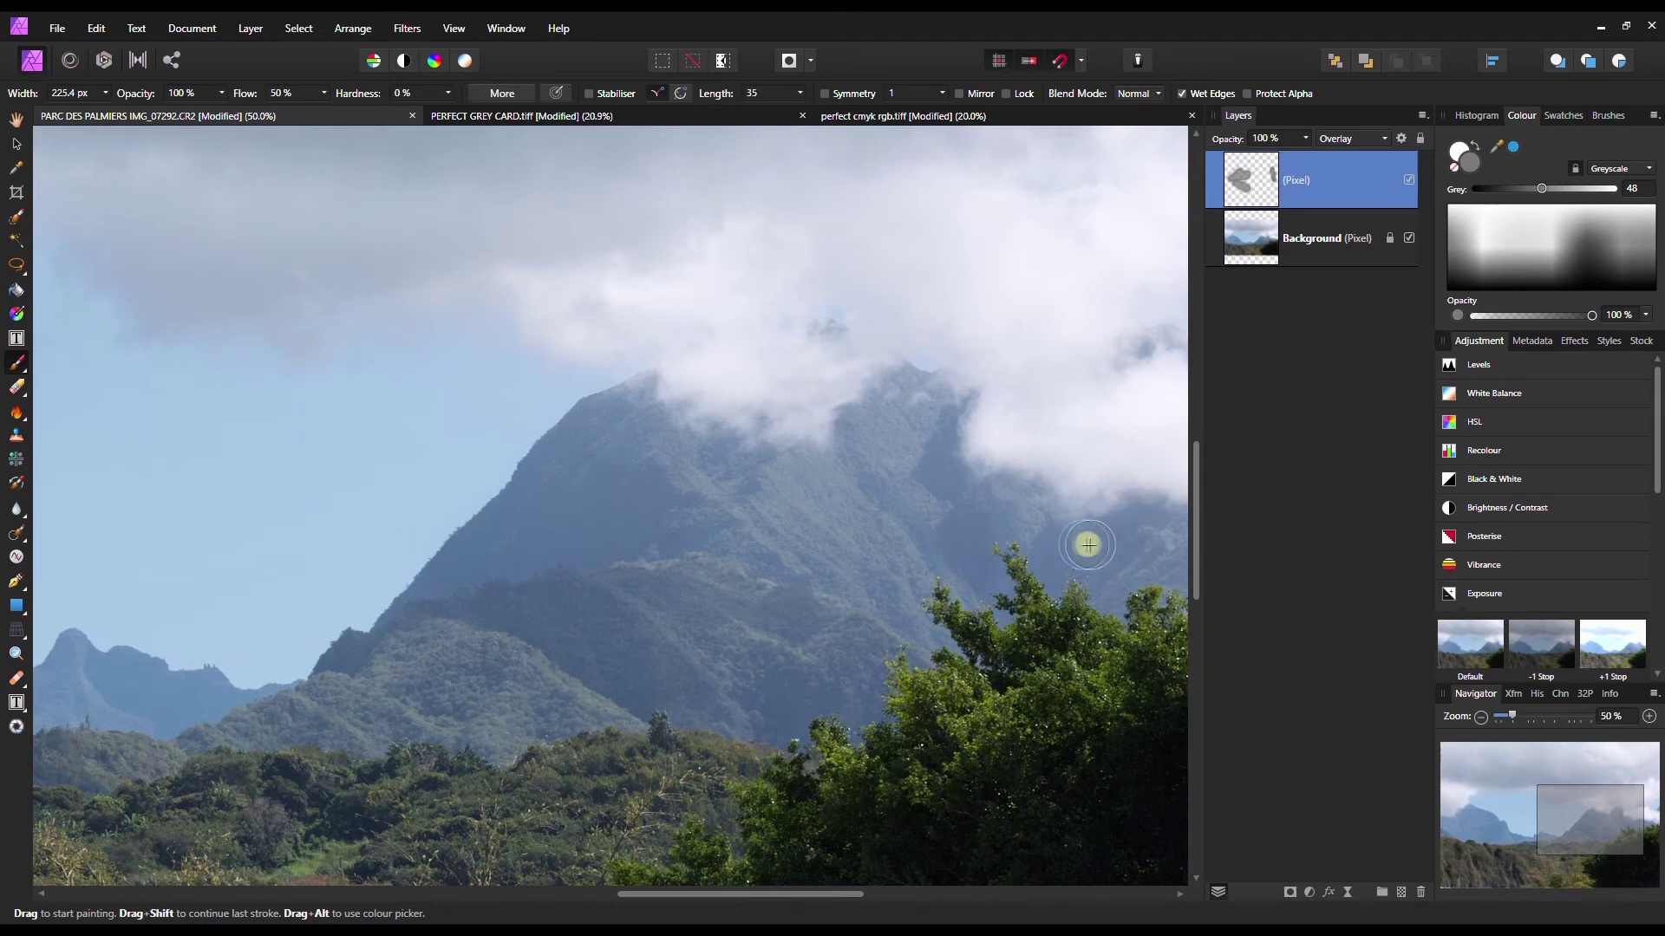
# - Paint grey strokes over the shaded cliffs of the left-hand mountain with the brush at about 343 px and 142 px
pyautogui.moveTo(1587, 822); pyautogui.dragTo(1497, 833)
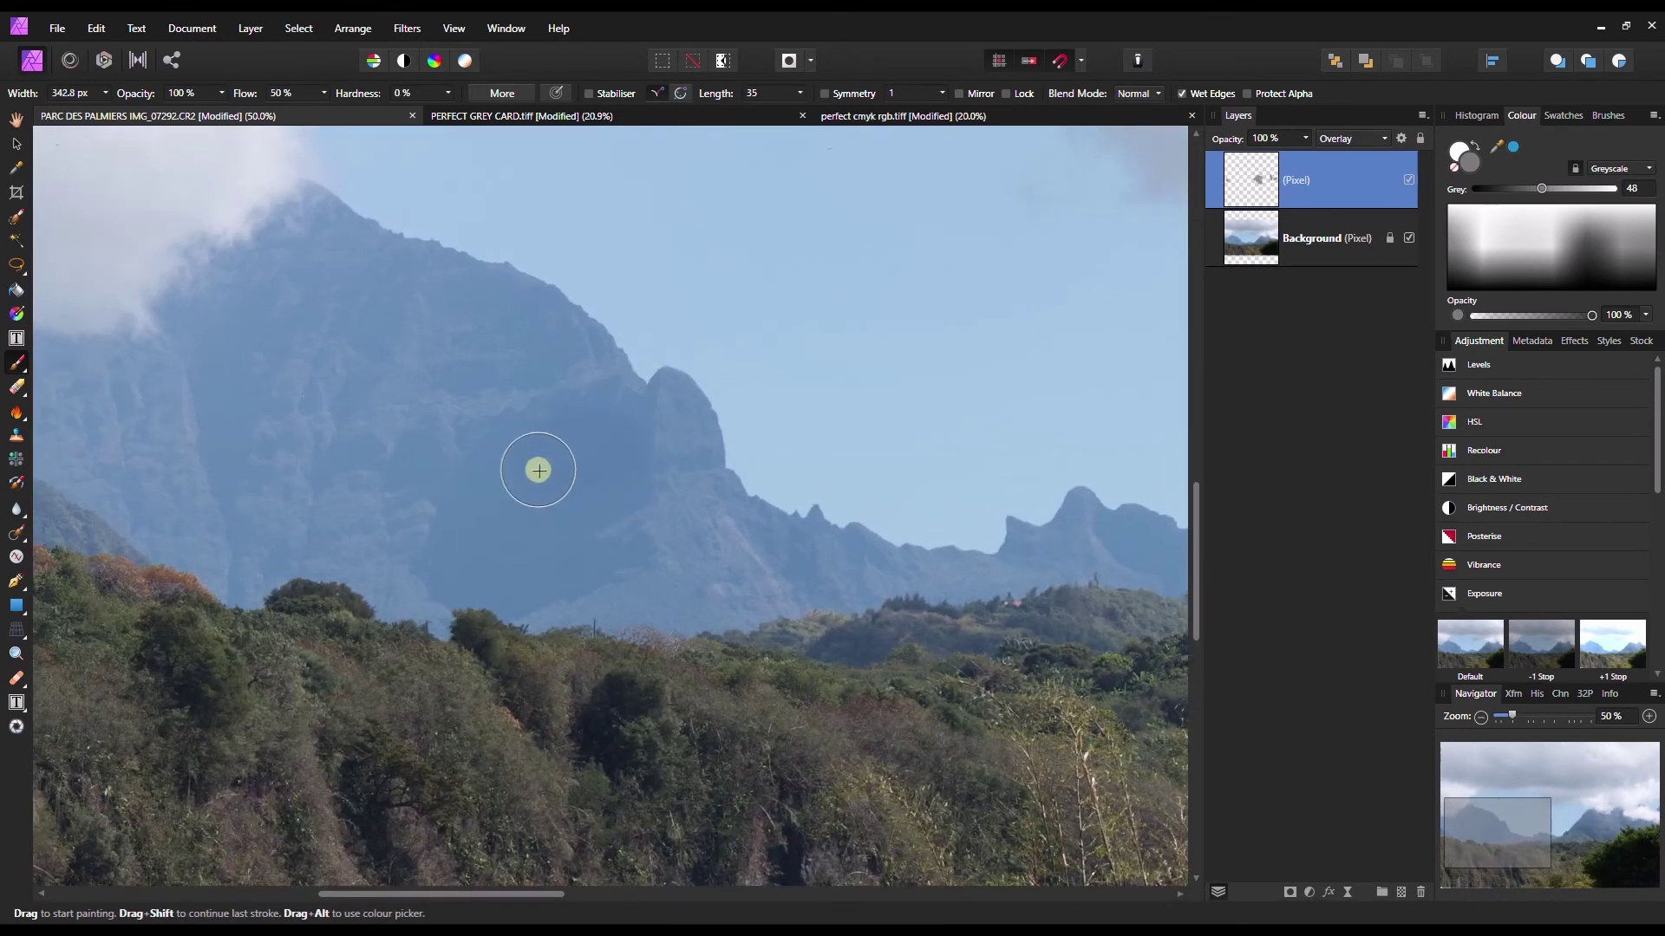
pyautogui.press(']')
pyautogui.press(']')
pyautogui.press(']')
pyautogui.press('[')
pyautogui.press('[')
pyautogui.press('[')
pyautogui.press('[')
pyautogui.press('[')
pyautogui.press('[')
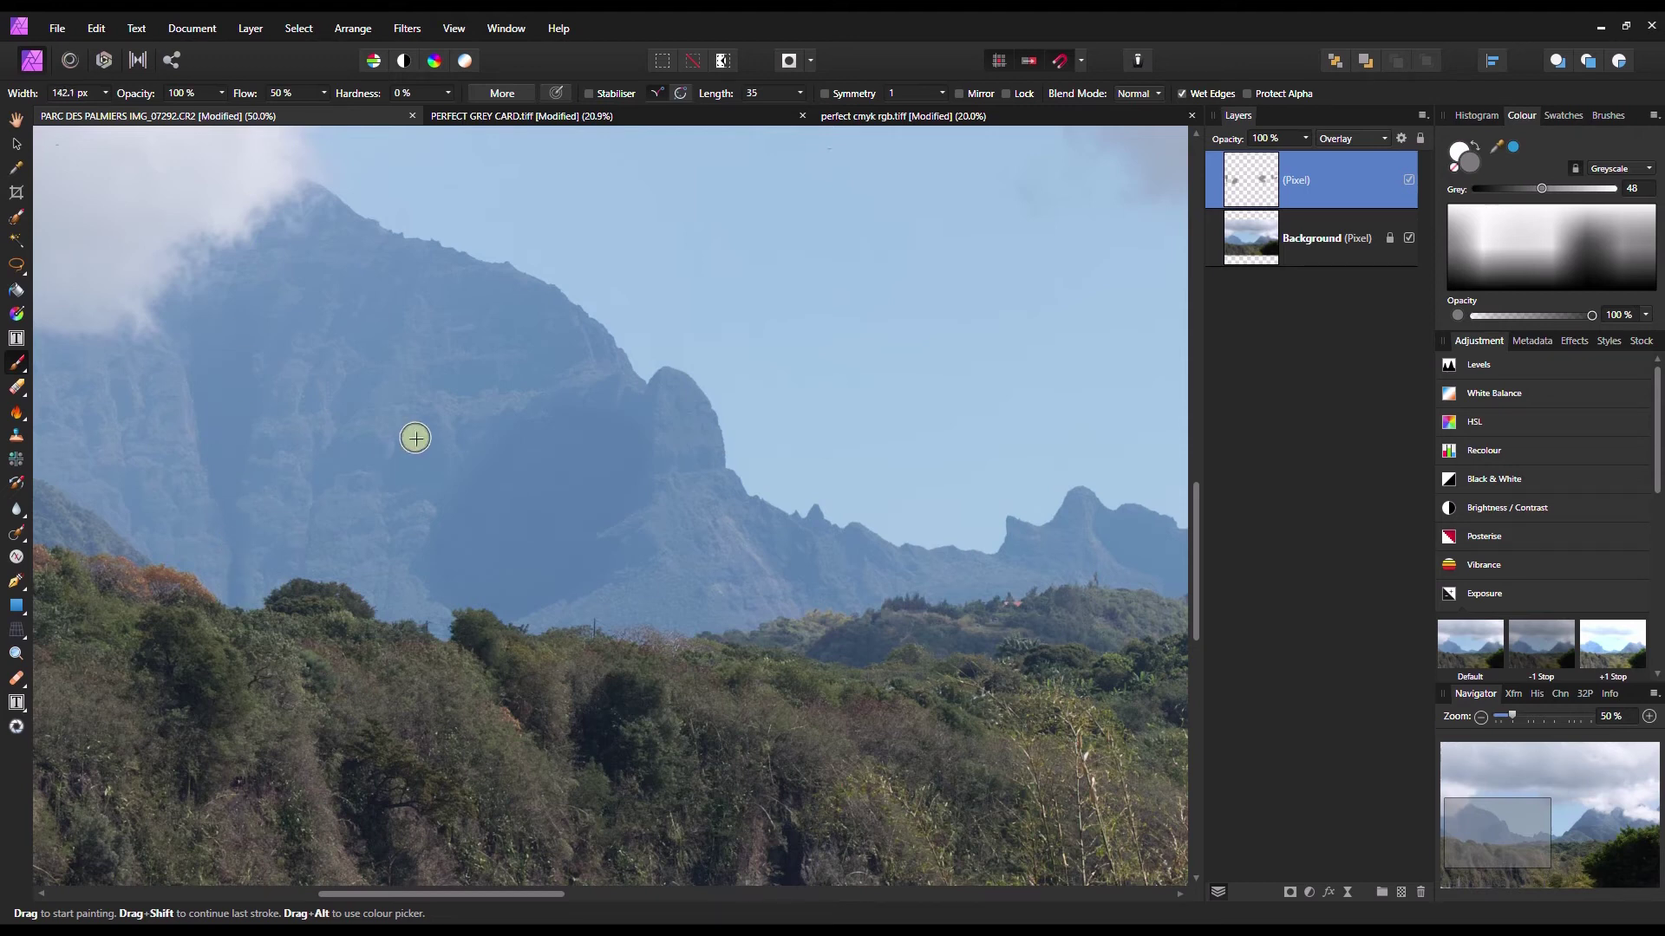
pyautogui.press(']')
pyautogui.press(']')
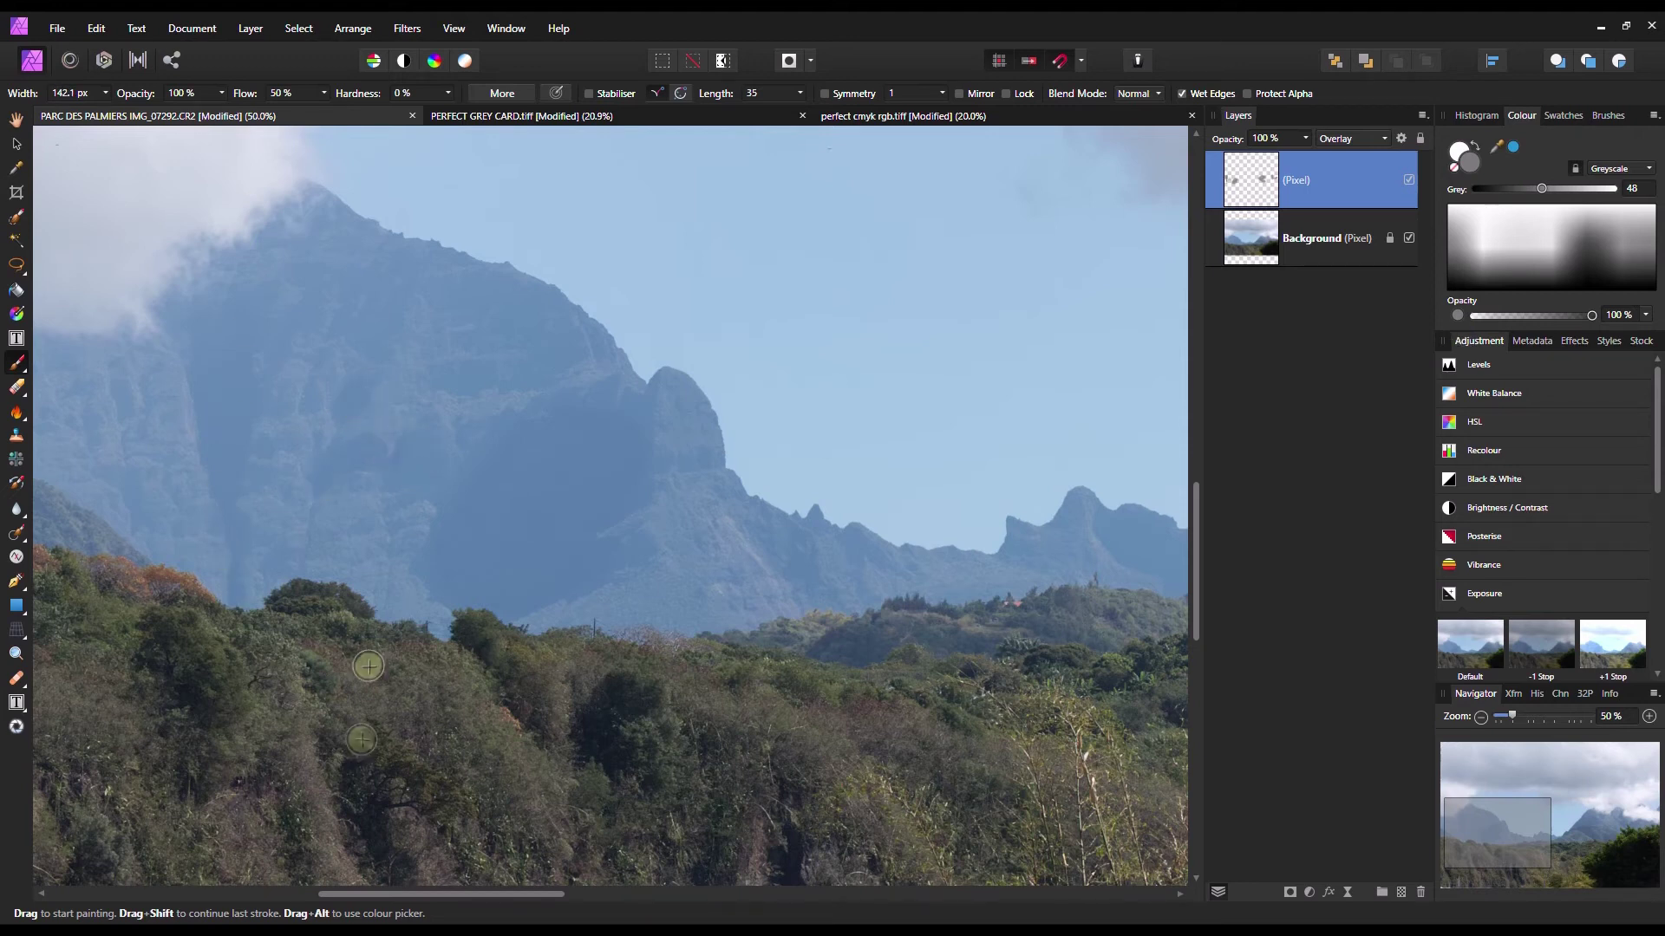
# - Enlarge the brush to about 942 px and paint grey across the dark cloud band in the middle of the sky
pyautogui.moveTo(1485, 846); pyautogui.dragTo(1524, 790)
pyautogui.press(']')
pyautogui.press(']')
pyautogui.press(']')
pyautogui.press(']')
pyautogui.press(']')
pyautogui.press(']')
pyautogui.press(']')
pyautogui.press(']')
pyautogui.press(']')
pyautogui.press(']')
# - Reduce the brush to about 181 px and paint grey over the low distant ridge between the two mountains
pyautogui.press('[')
pyautogui.press('[')
pyautogui.press('[')
pyautogui.press('[')
pyautogui.press('[')
pyautogui.press('[')
pyautogui.press('[')
pyautogui.press('[')
pyautogui.press('[')
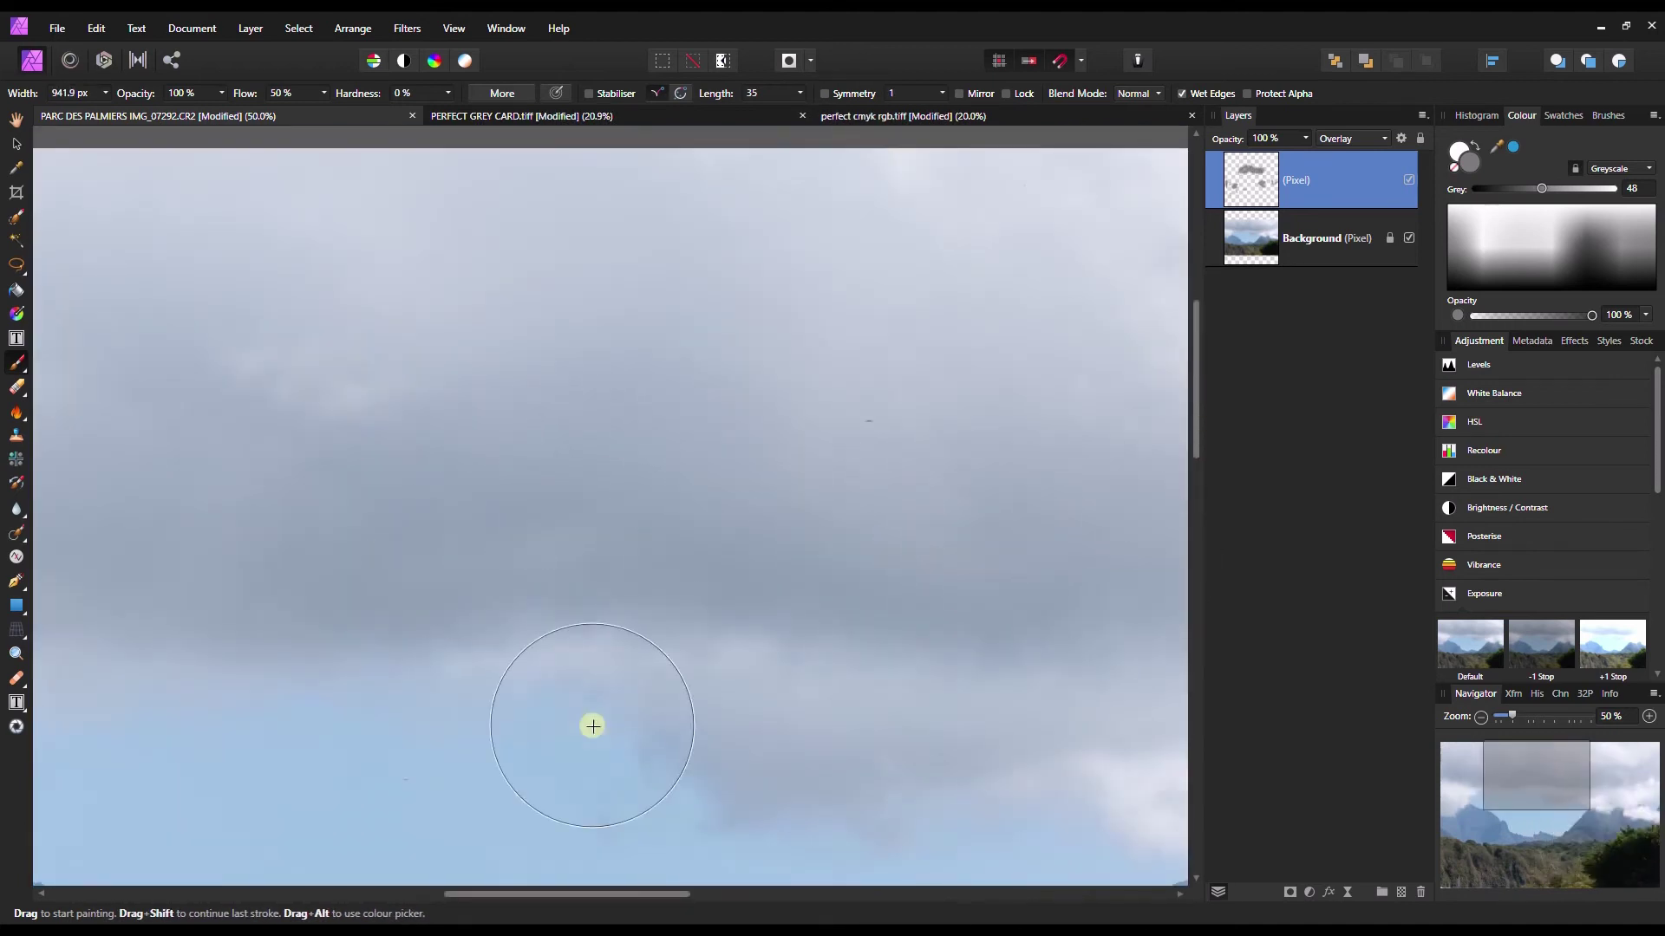
pyautogui.click(1562, 837)
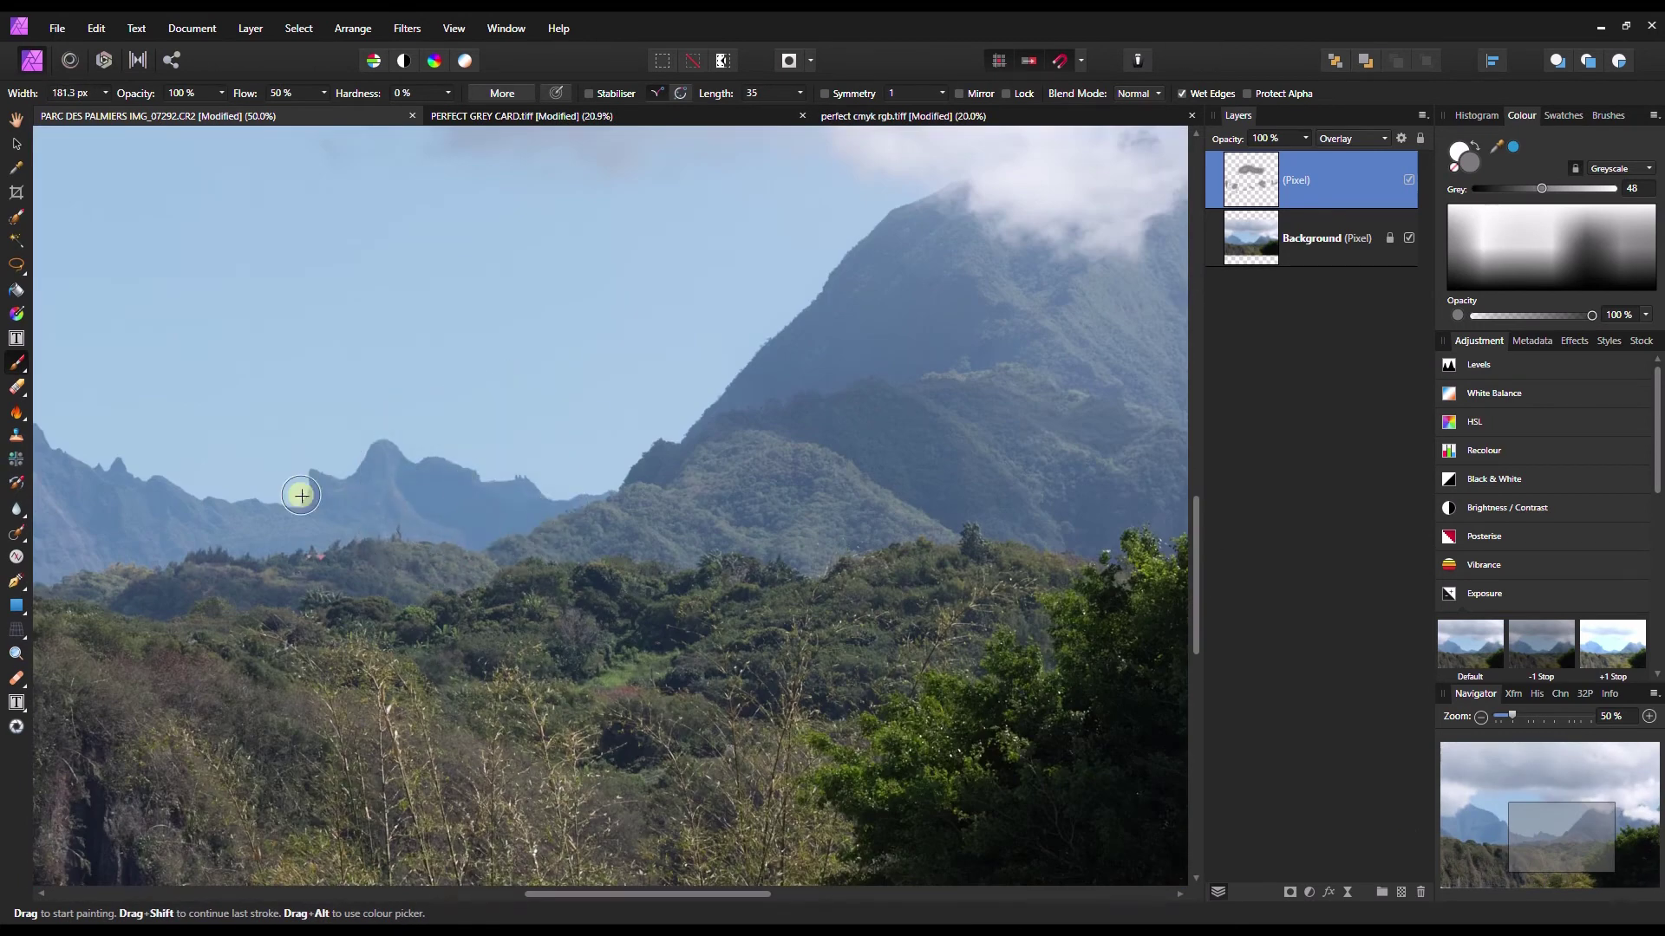
pyautogui.click(1475, 824)
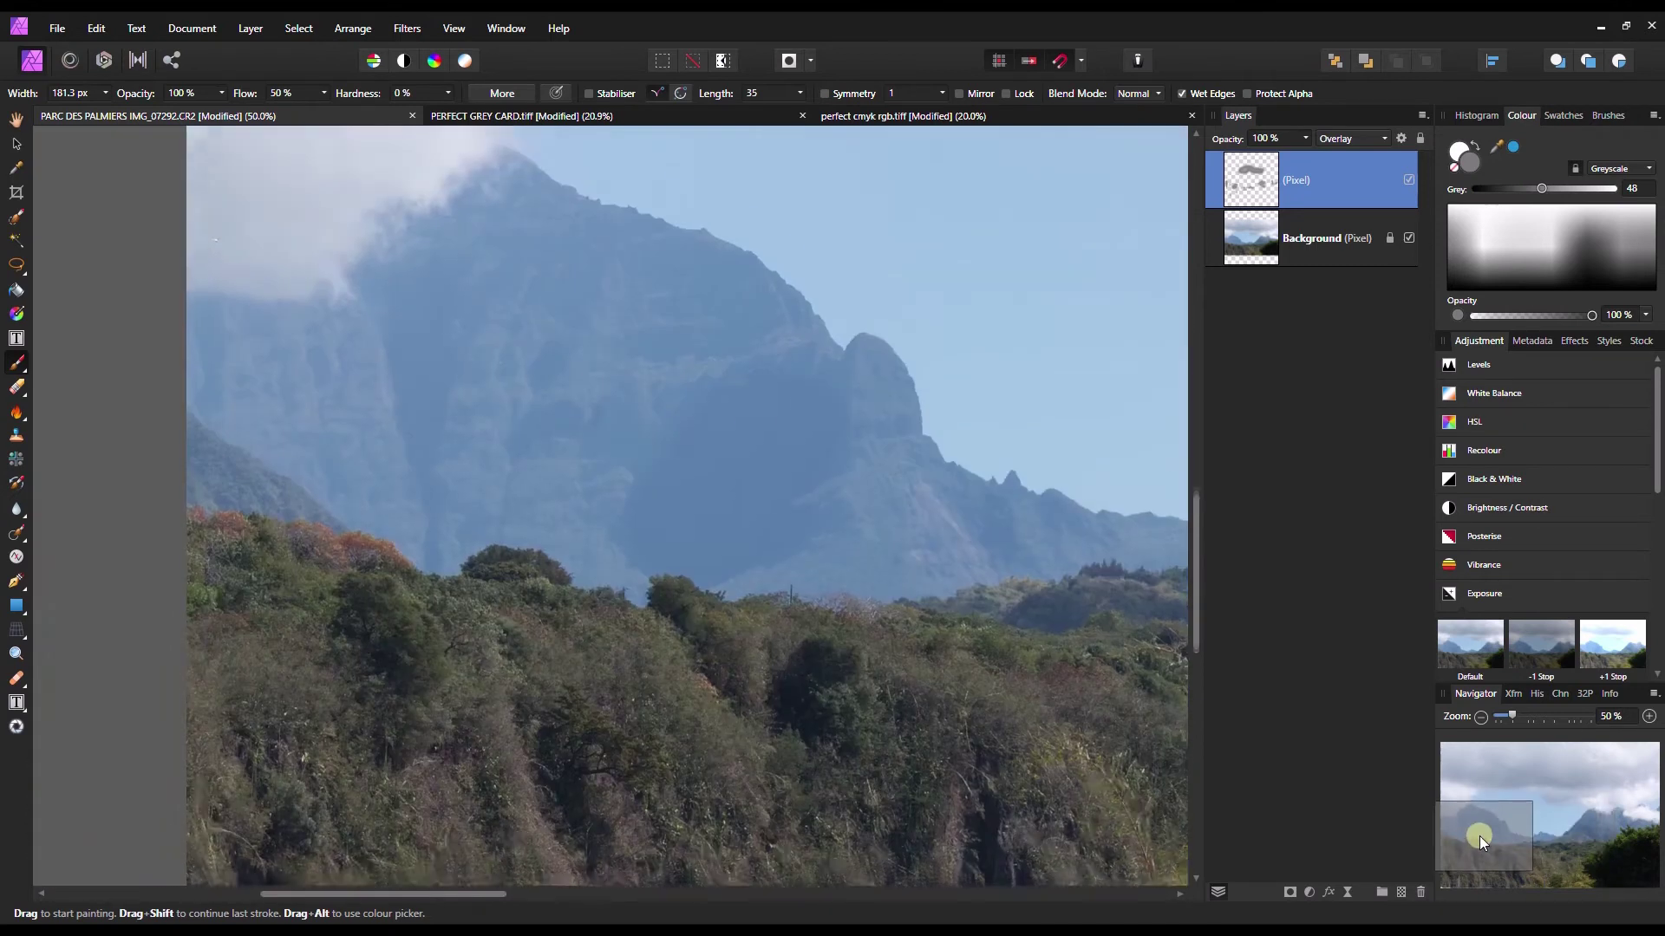
pyautogui.click(1501, 825)
pyautogui.click(1556, 811)
pyautogui.moveTo(1556, 812); pyautogui.dragTo(1556, 813)
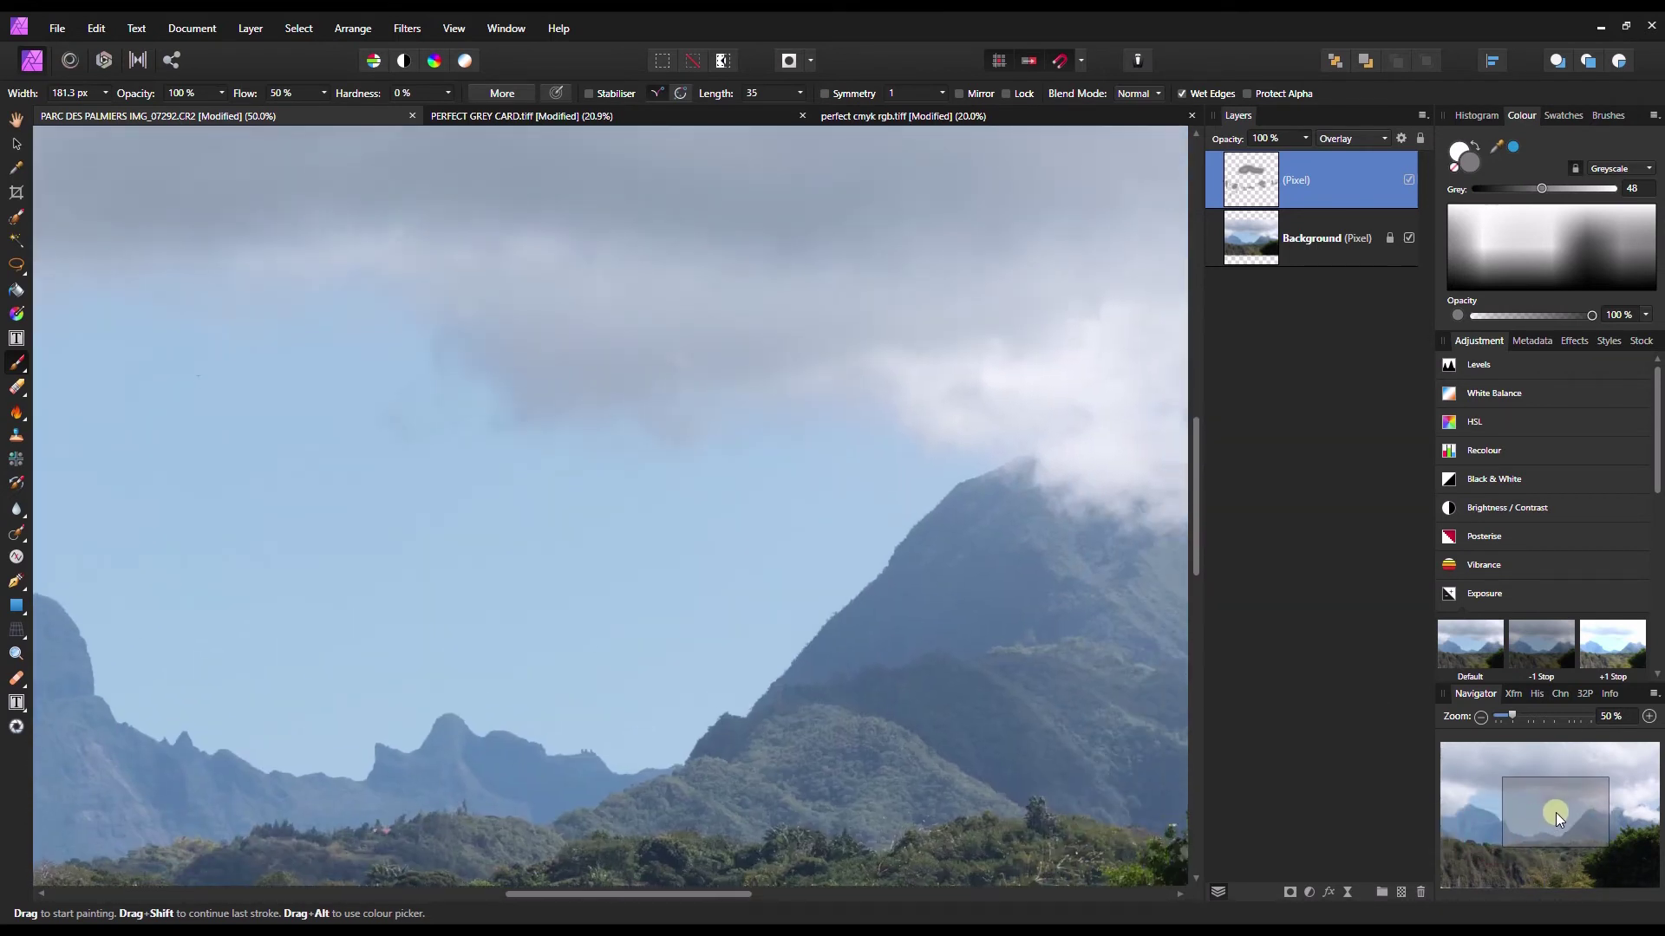
pyautogui.click(1649, 716)
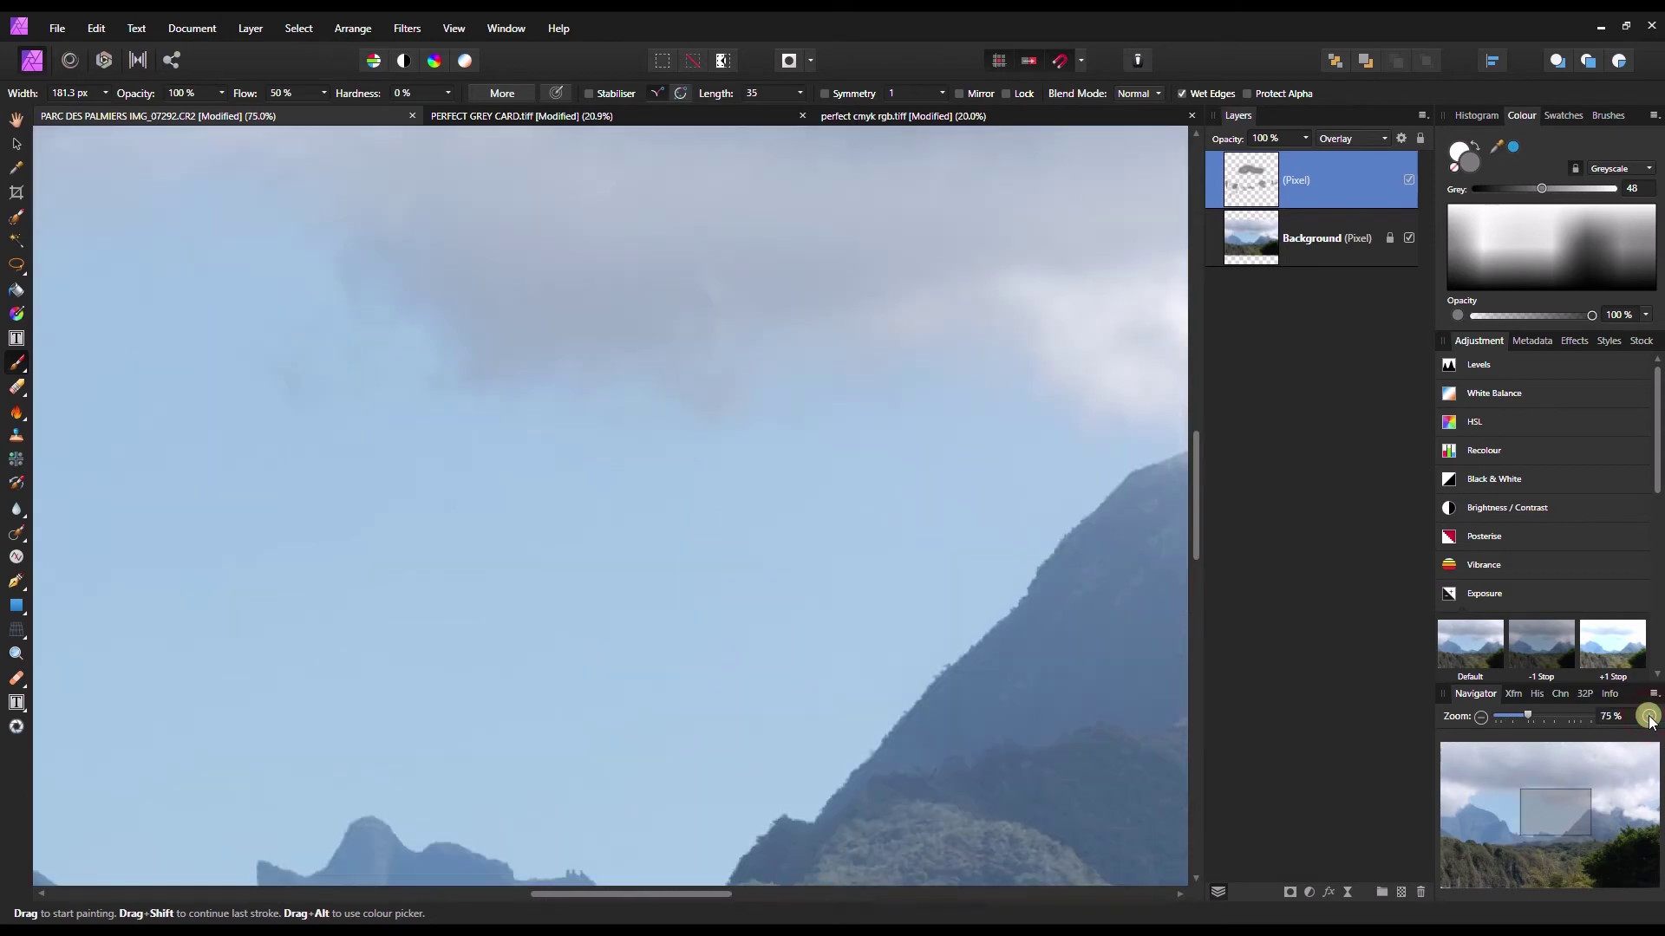
pyautogui.click(1480, 717)
pyautogui.click(1480, 717)
pyautogui.click(1479, 718)
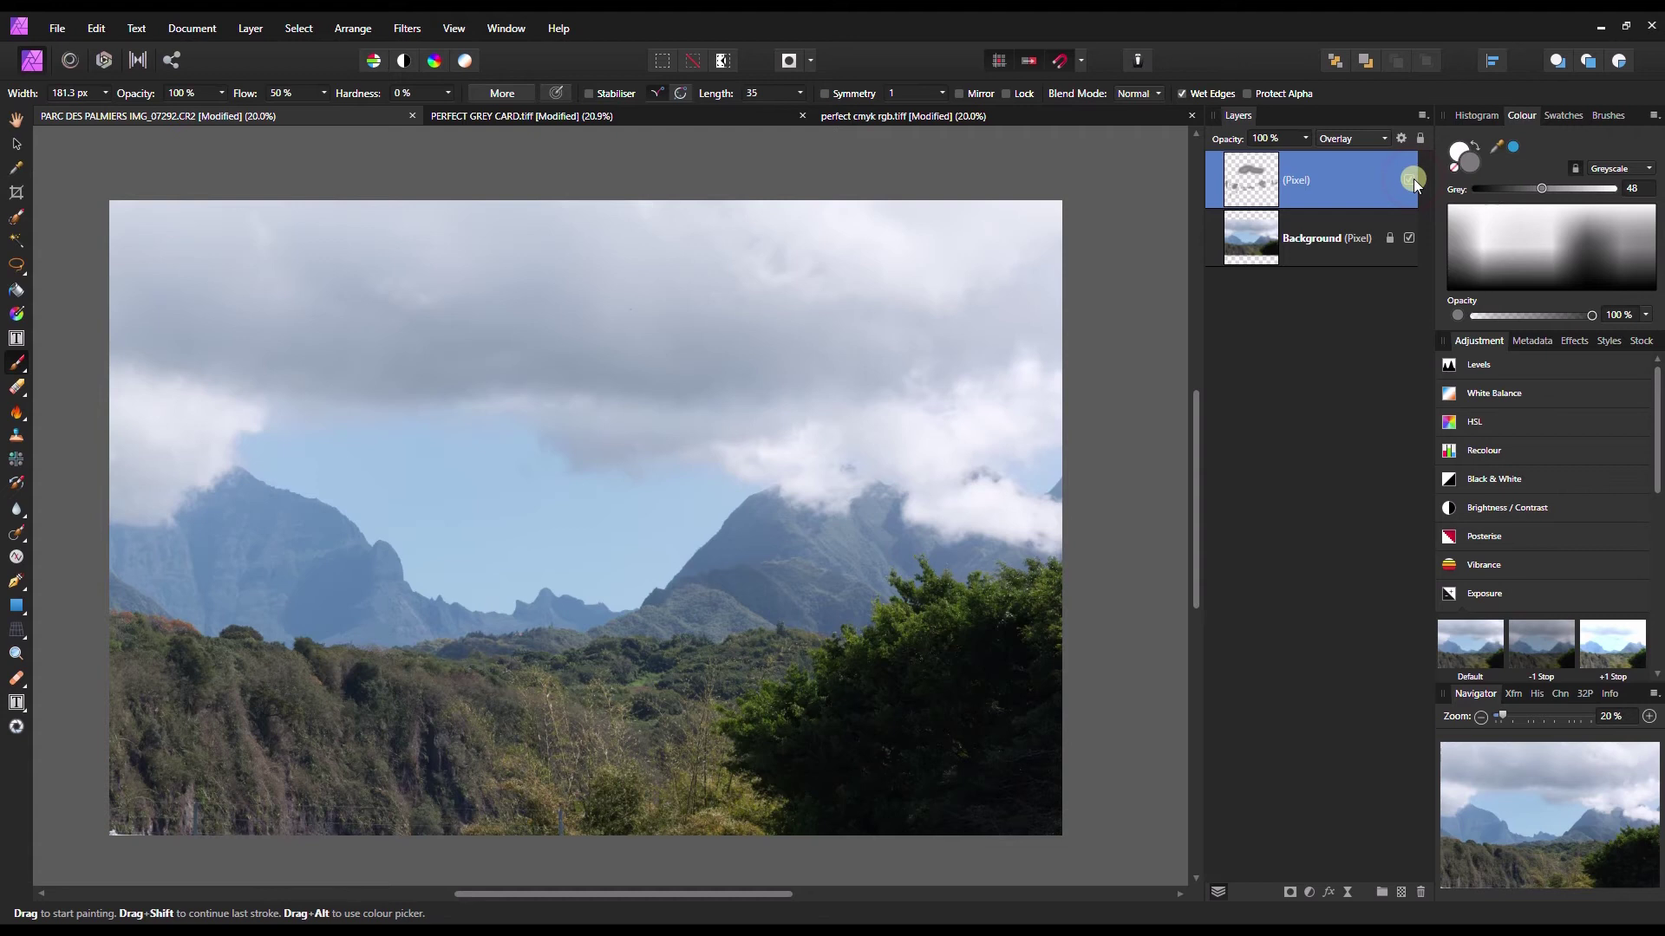
# - Set the grey value to 53 and rename the painted Overlay layer as dark
pyautogui.click(1548, 189)
pyautogui.doubleClick(1290, 181)
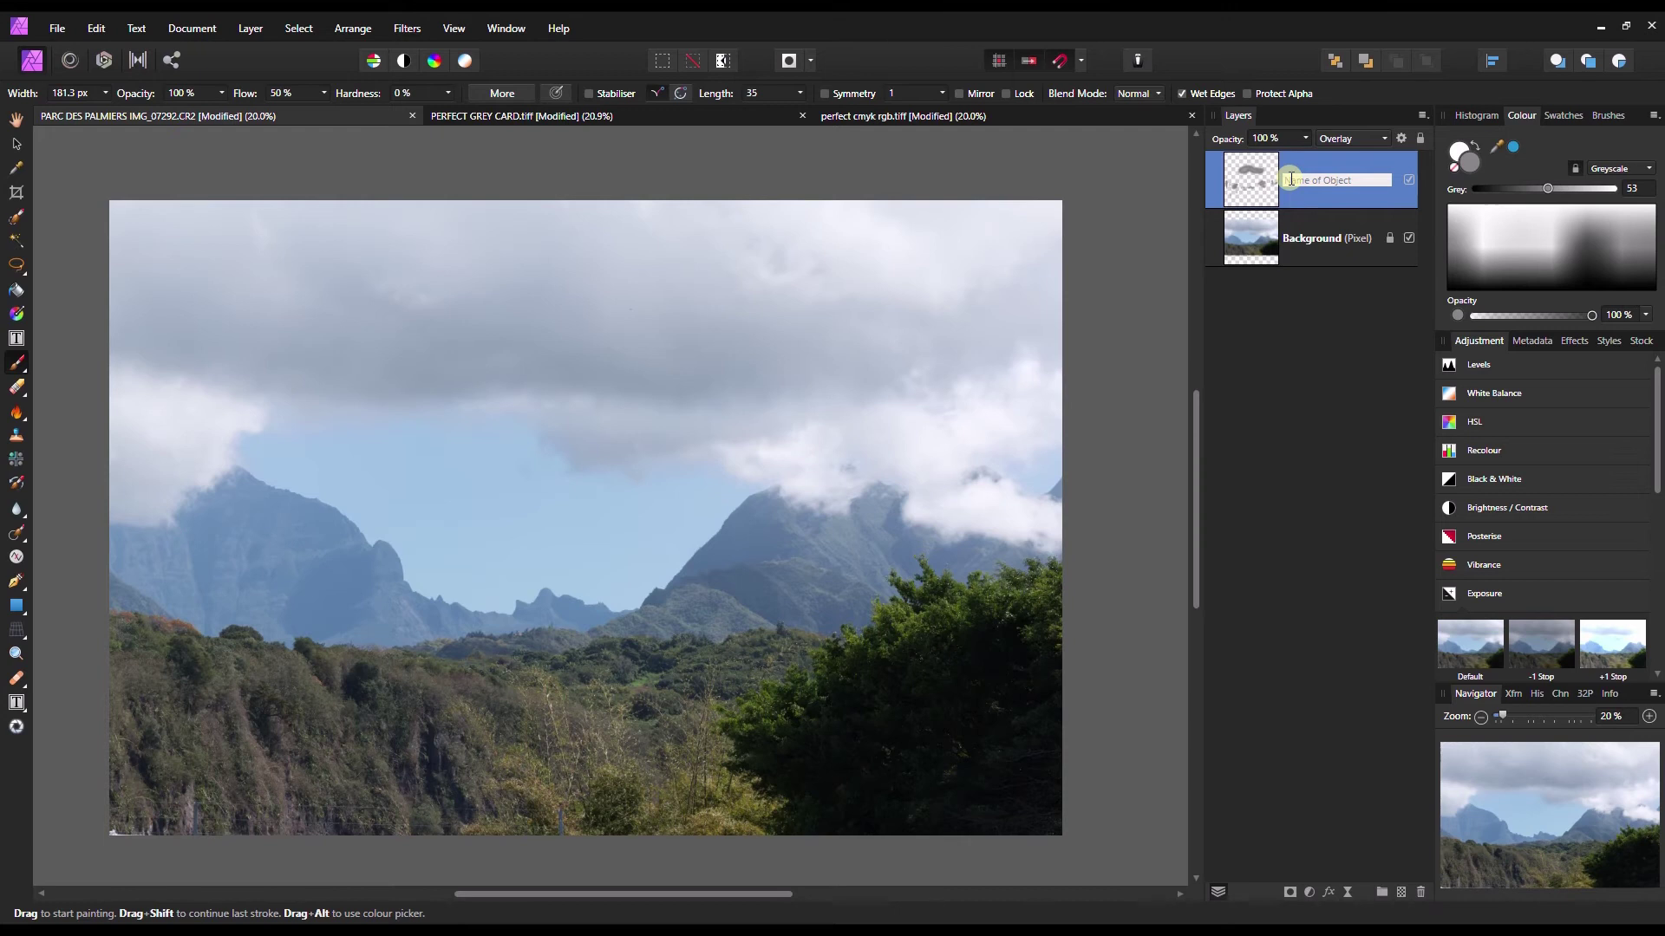
pyautogui.write('dark')
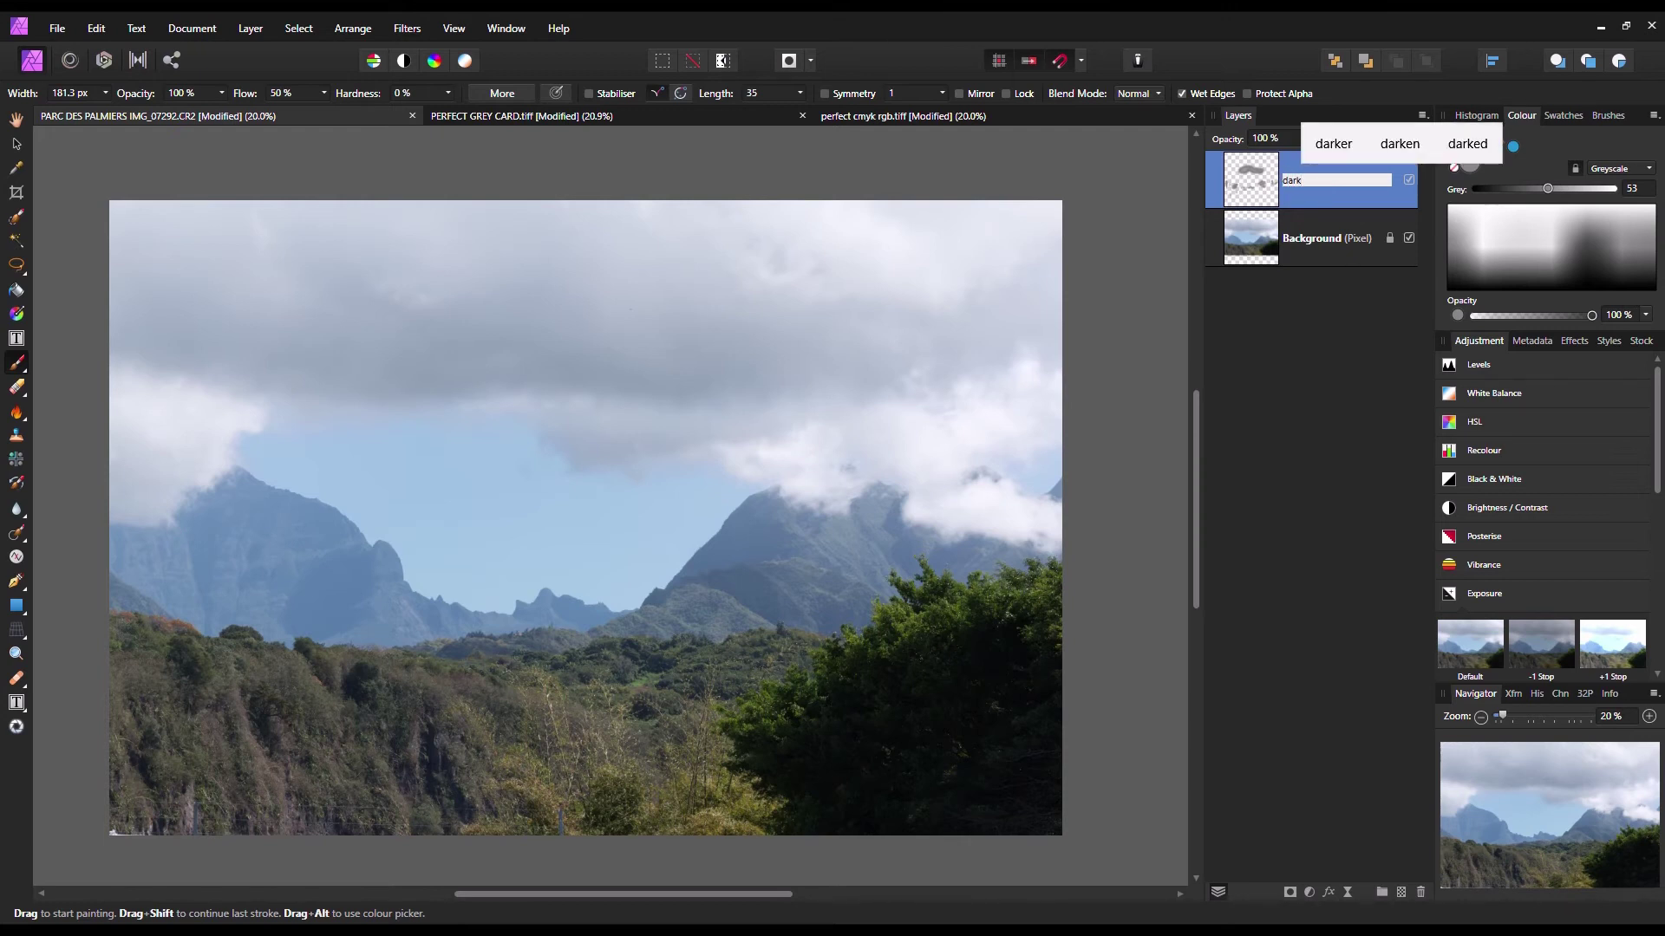
pyautogui.press('Return')
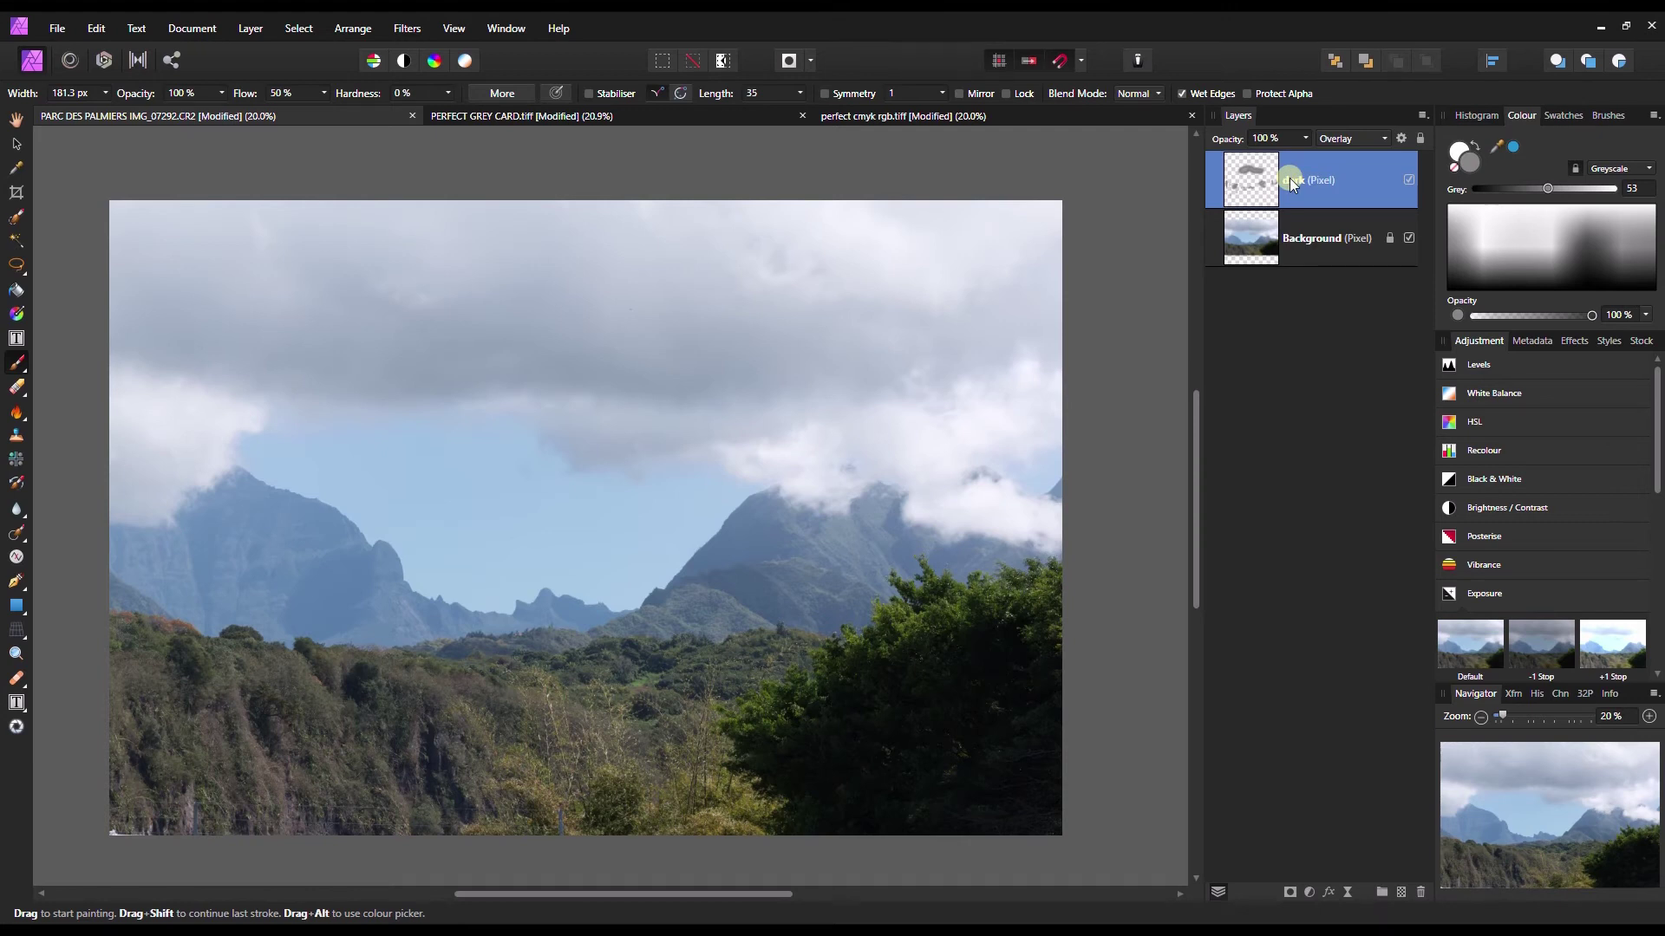
# - Add a pixel layer named white above the dark layer and set its blend mode to Overlay
pyautogui.click(1401, 892)
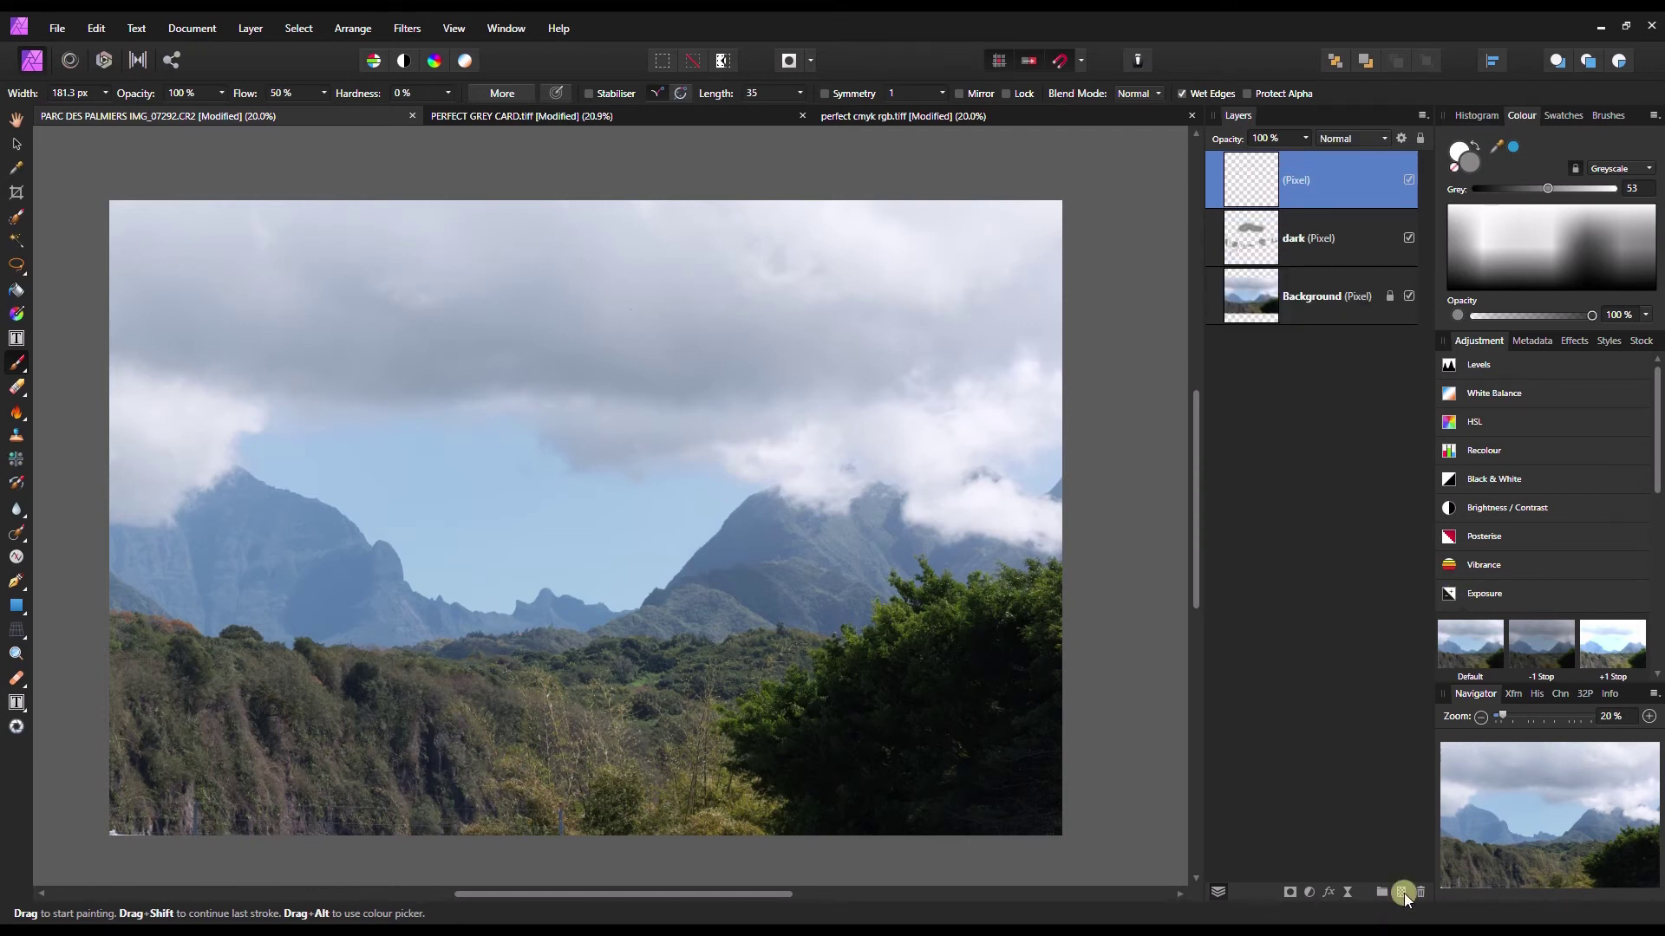
pyautogui.doubleClick(1294, 184)
pyautogui.write('white')
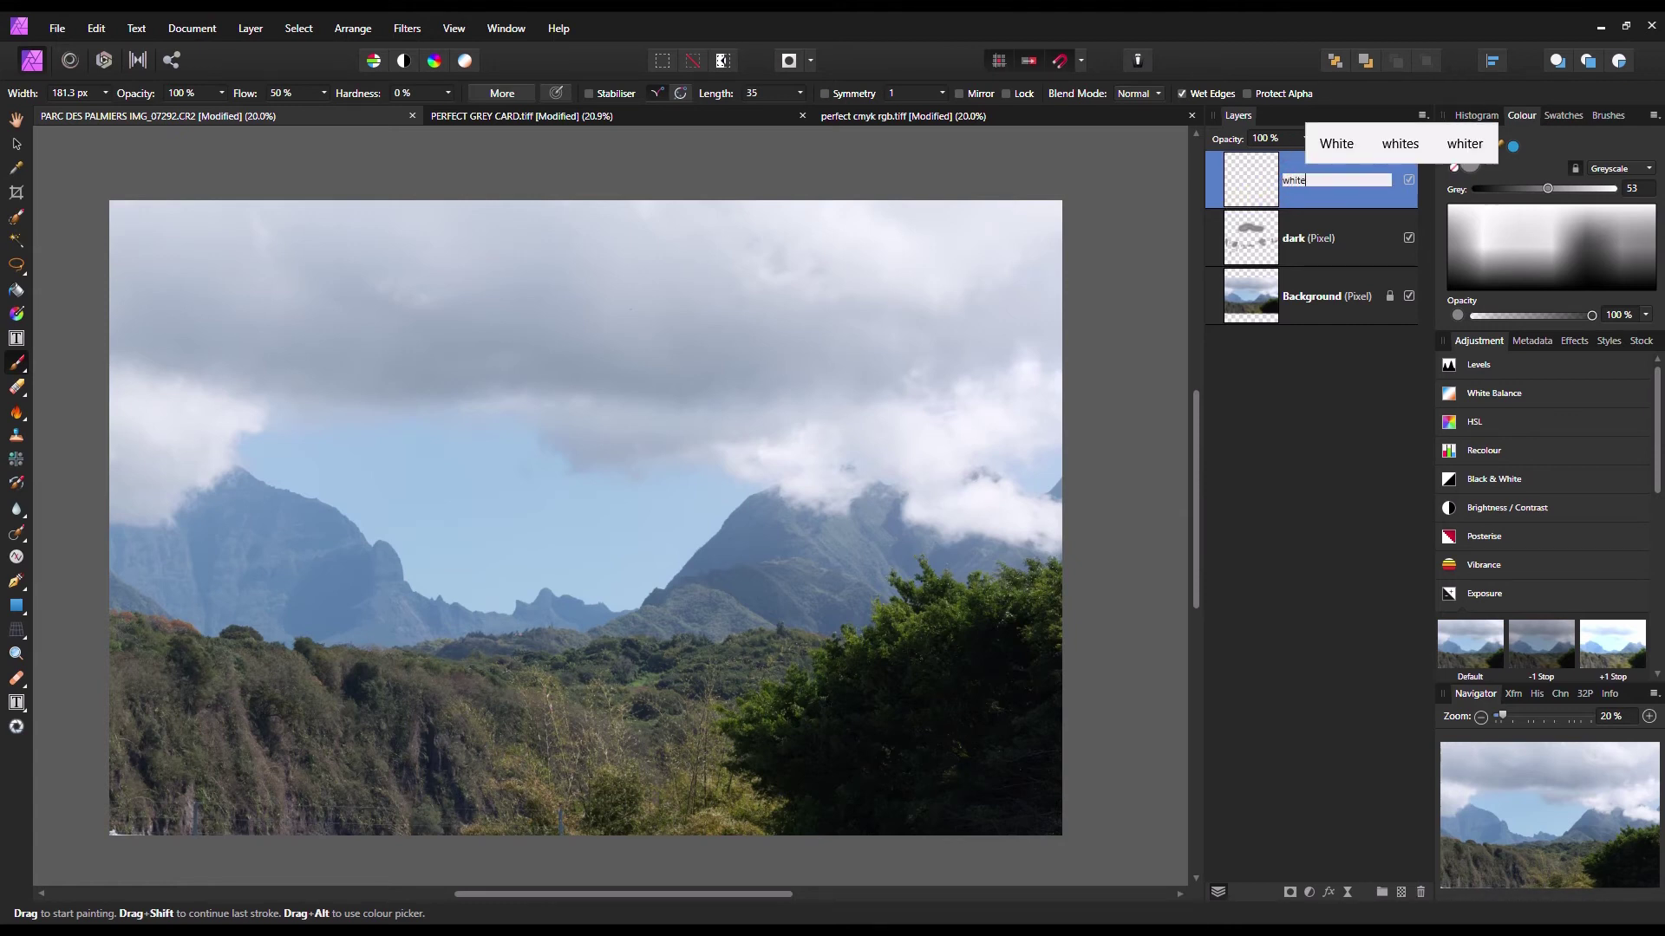
pyautogui.click(1295, 184)
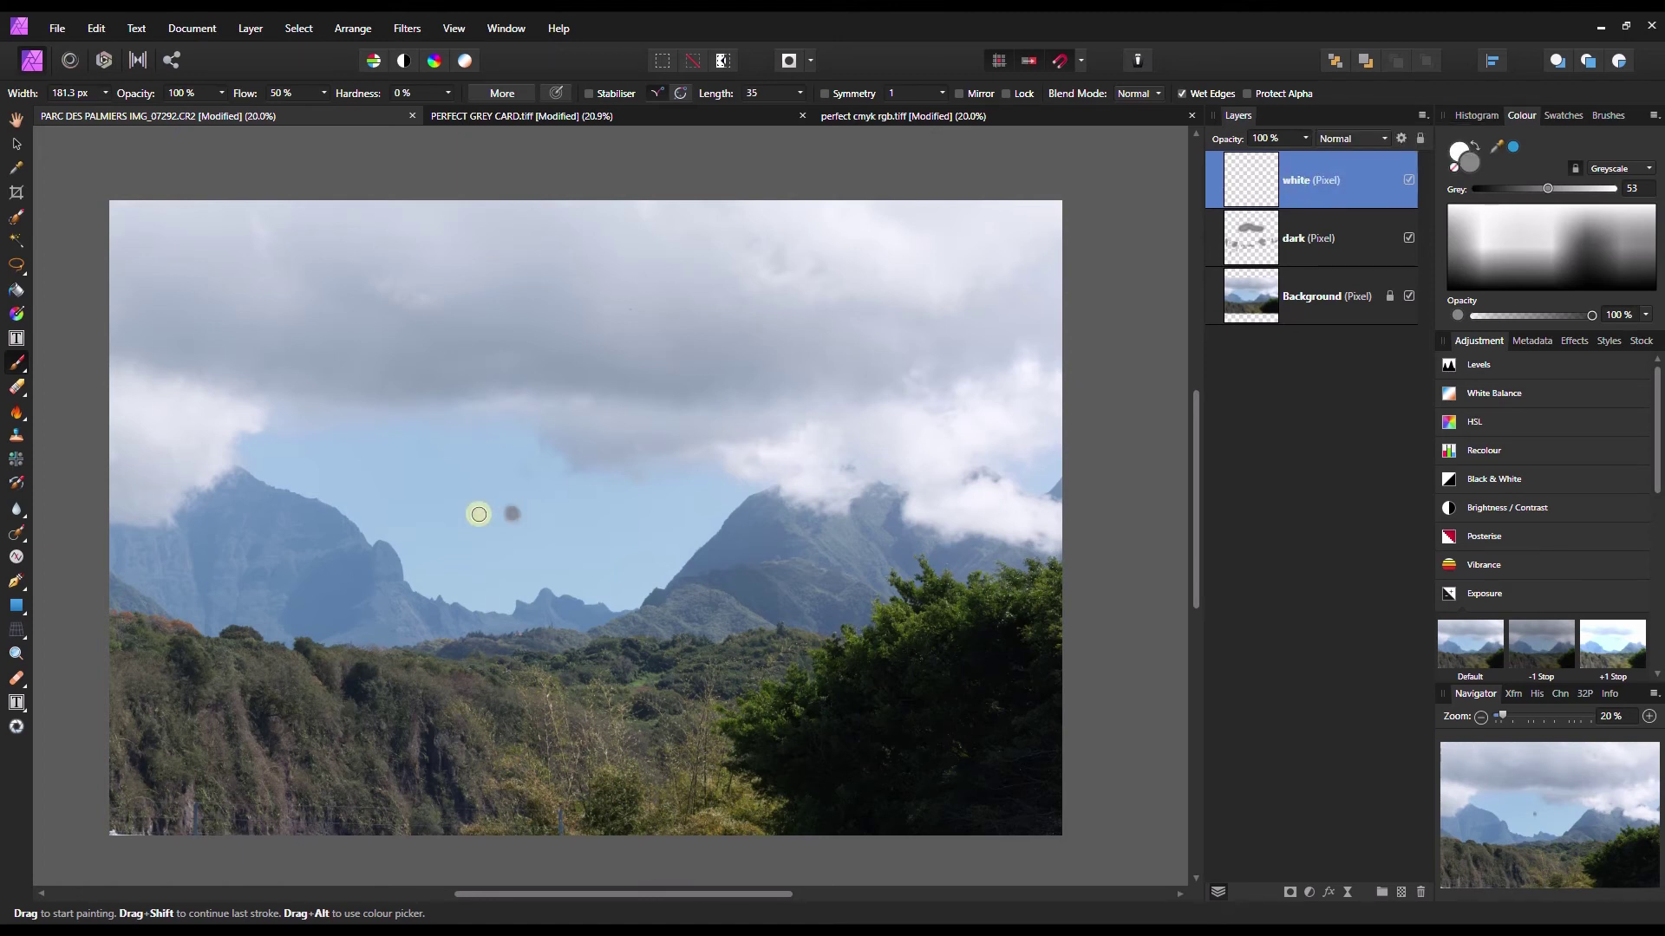
pyautogui.click(1353, 139)
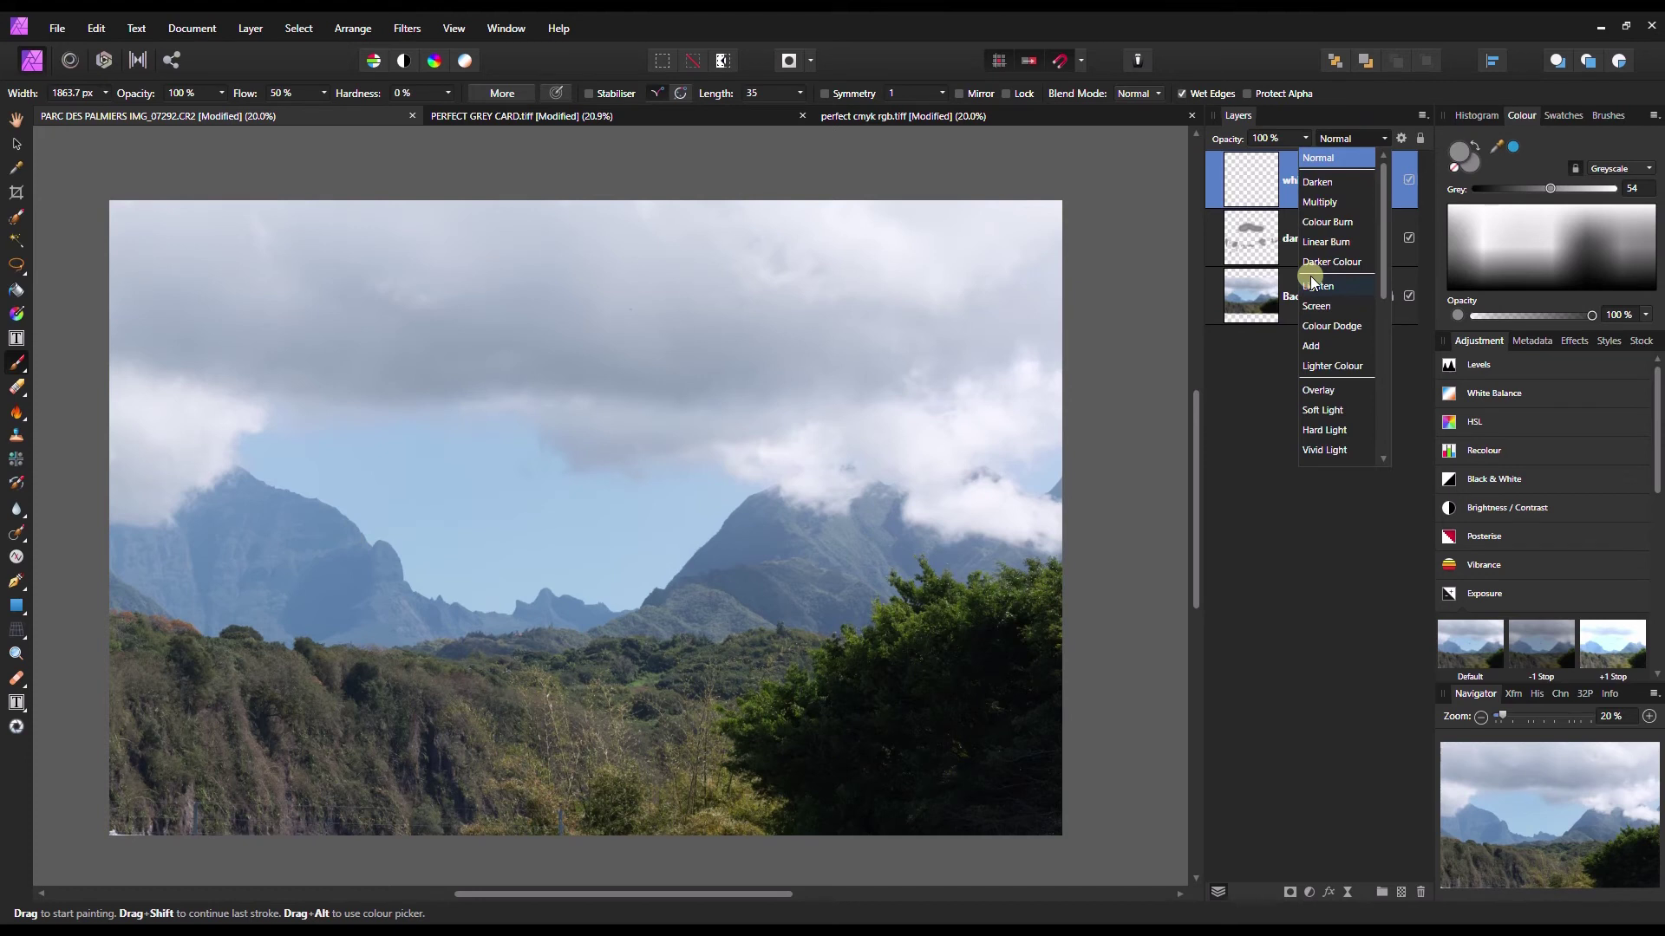
pyautogui.click(1311, 388)
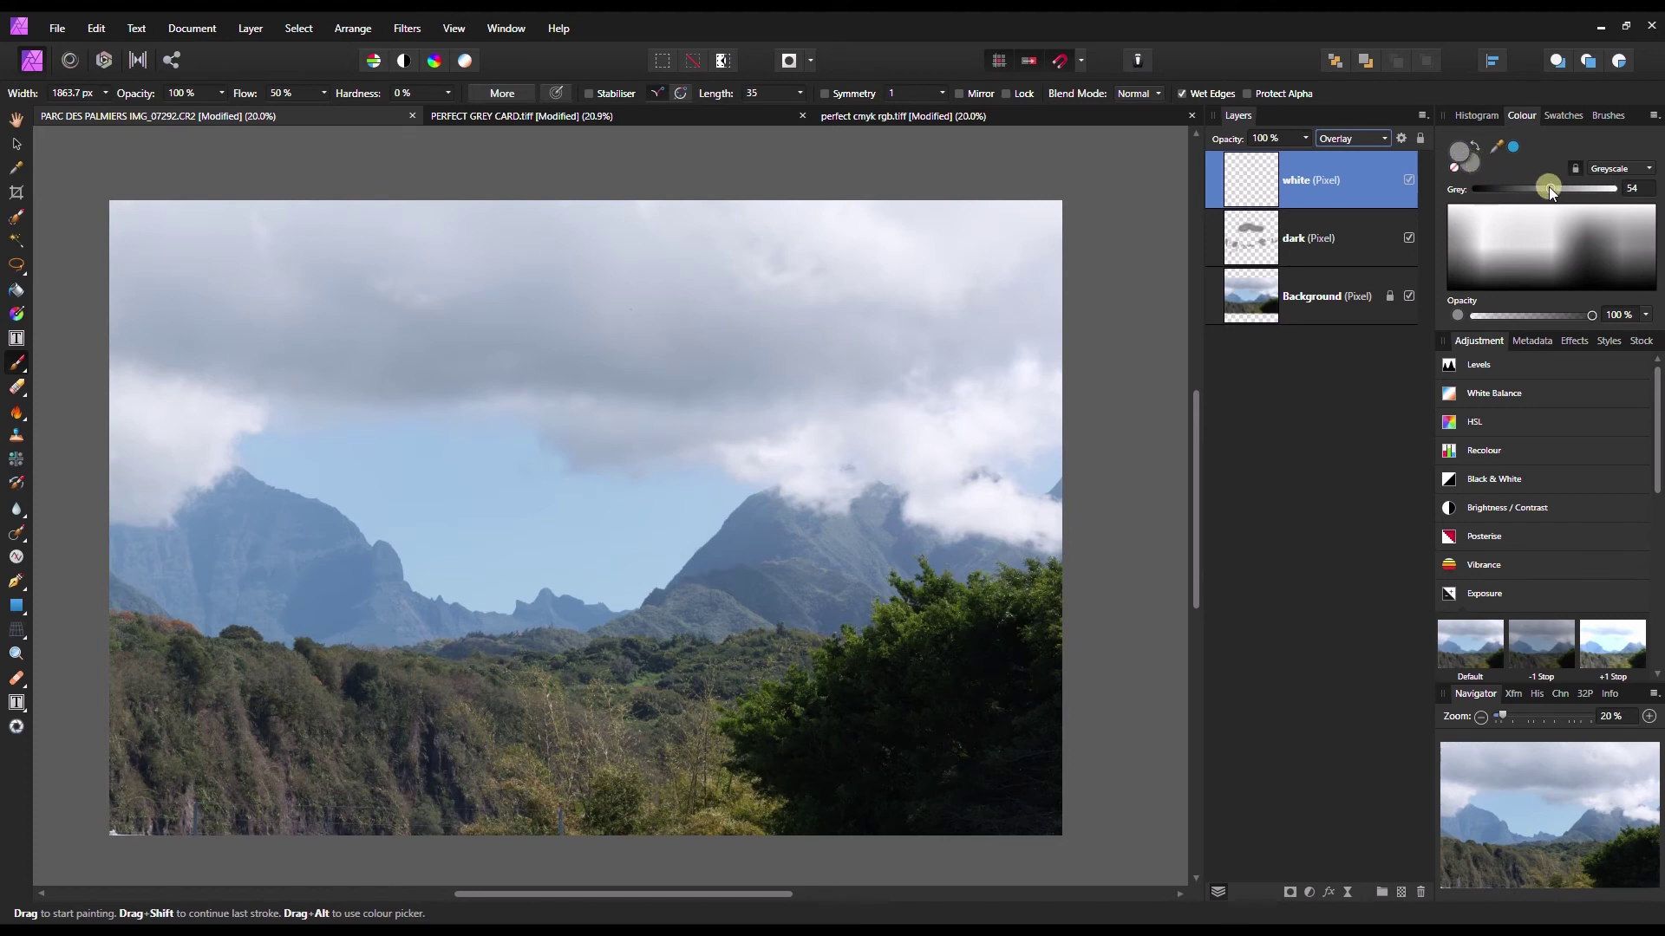
# - Set the grey value to 53 and paint over the bright clouds beside the mountains with the brush reduced to about 772 px
pyautogui.moveTo(1549, 187); pyautogui.dragTo(1487, 189)
pyautogui.moveTo(1485, 189); pyautogui.dragTo(1549, 190)
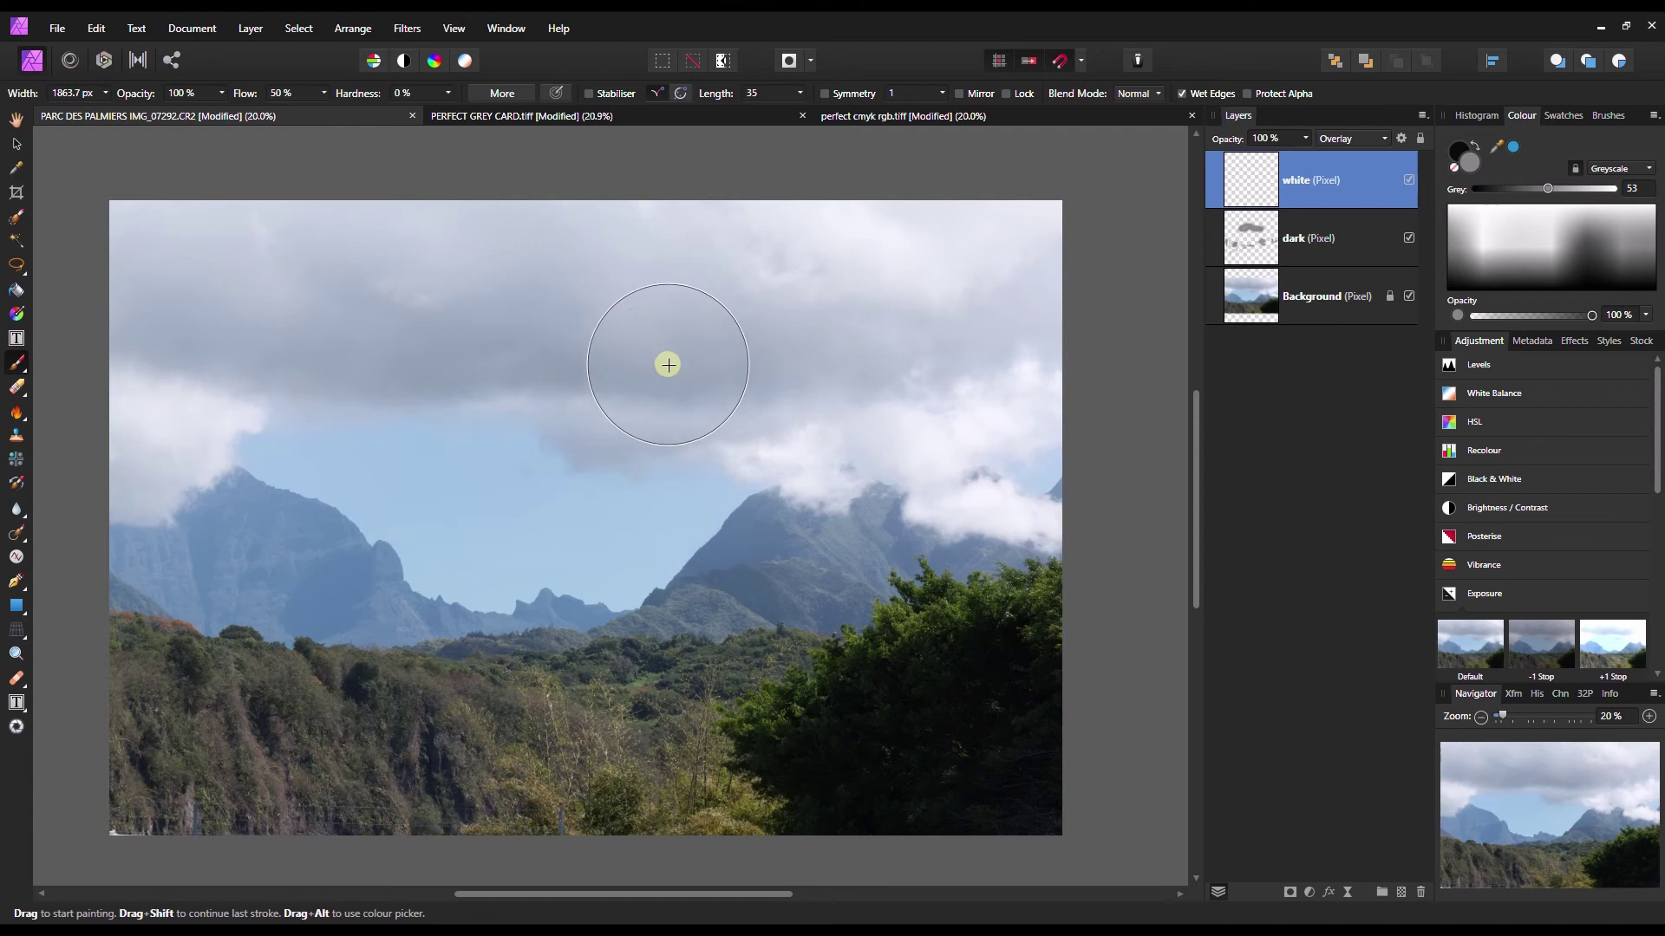
pyautogui.press(']')
pyautogui.press('[')
pyautogui.press('[')
pyautogui.press('[')
pyautogui.press('[')
pyautogui.press('[')
pyautogui.press('[')
pyautogui.click(832, 475)
pyautogui.moveTo(807, 466)
pyautogui.mouseDown()
pyautogui.moveTo(840, 431)
pyautogui.moveTo(914, 442)
pyautogui.moveTo(980, 506)
pyautogui.moveTo(999, 498)
pyautogui.moveTo(965, 402)
pyautogui.moveTo(1038, 404)
pyautogui.mouseUp()
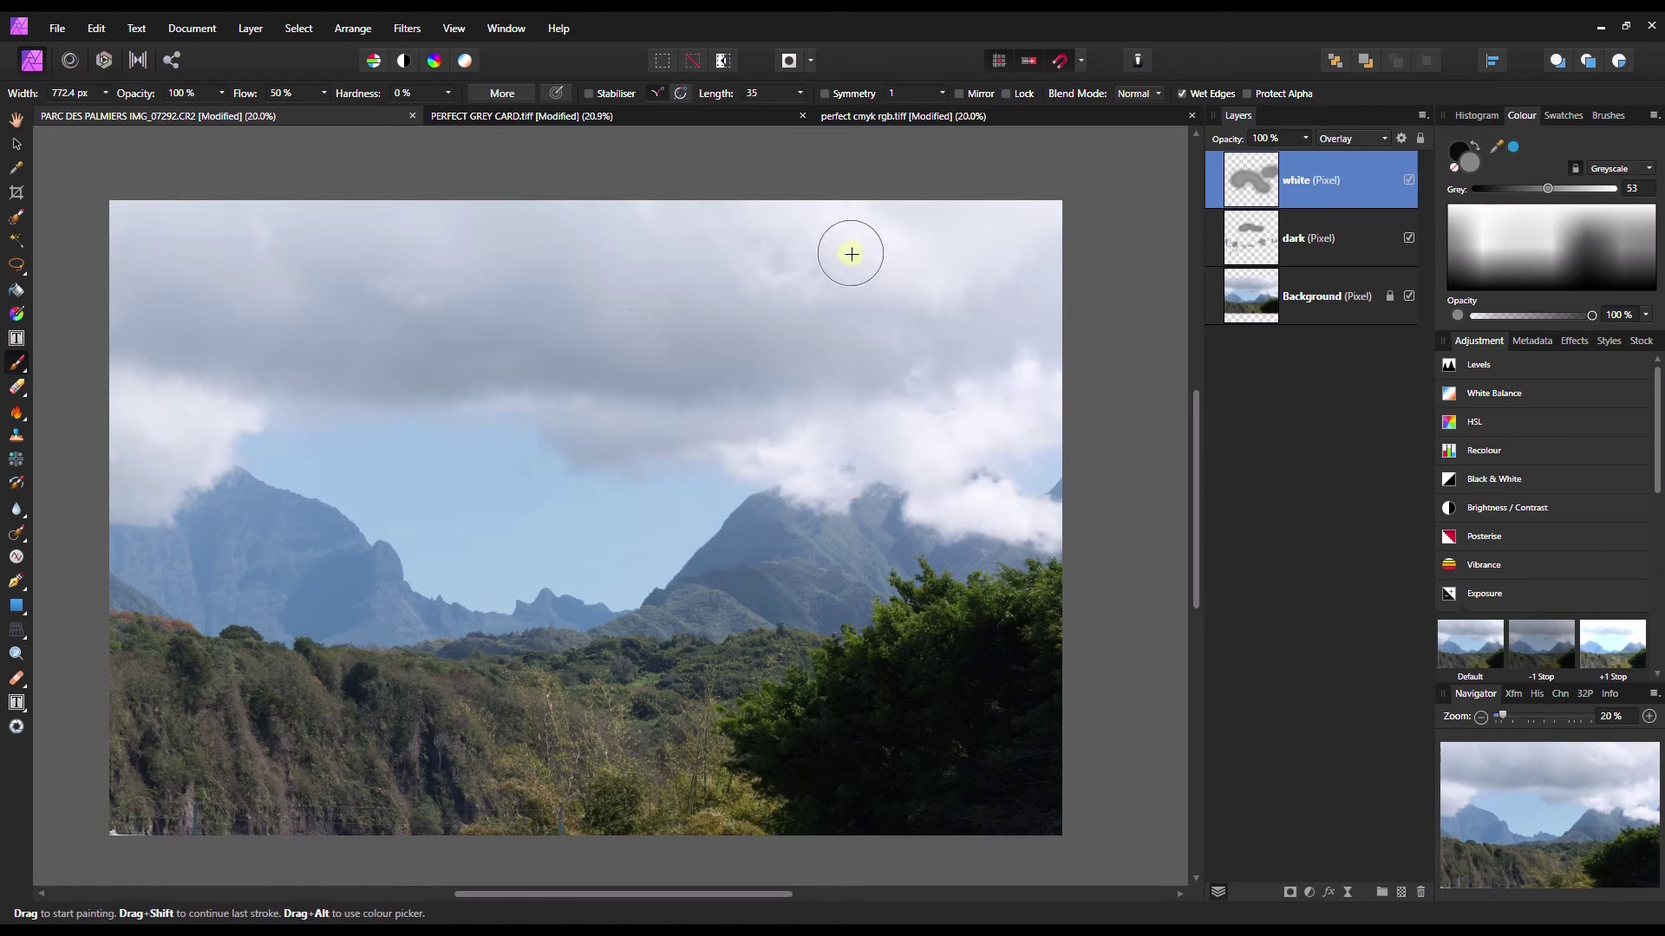
# - Paint the lighter slopes of the right-hand mountain on the white layer with the brush reduced to about 403 px and 152 px
pyautogui.scroll(4, 859, 520)
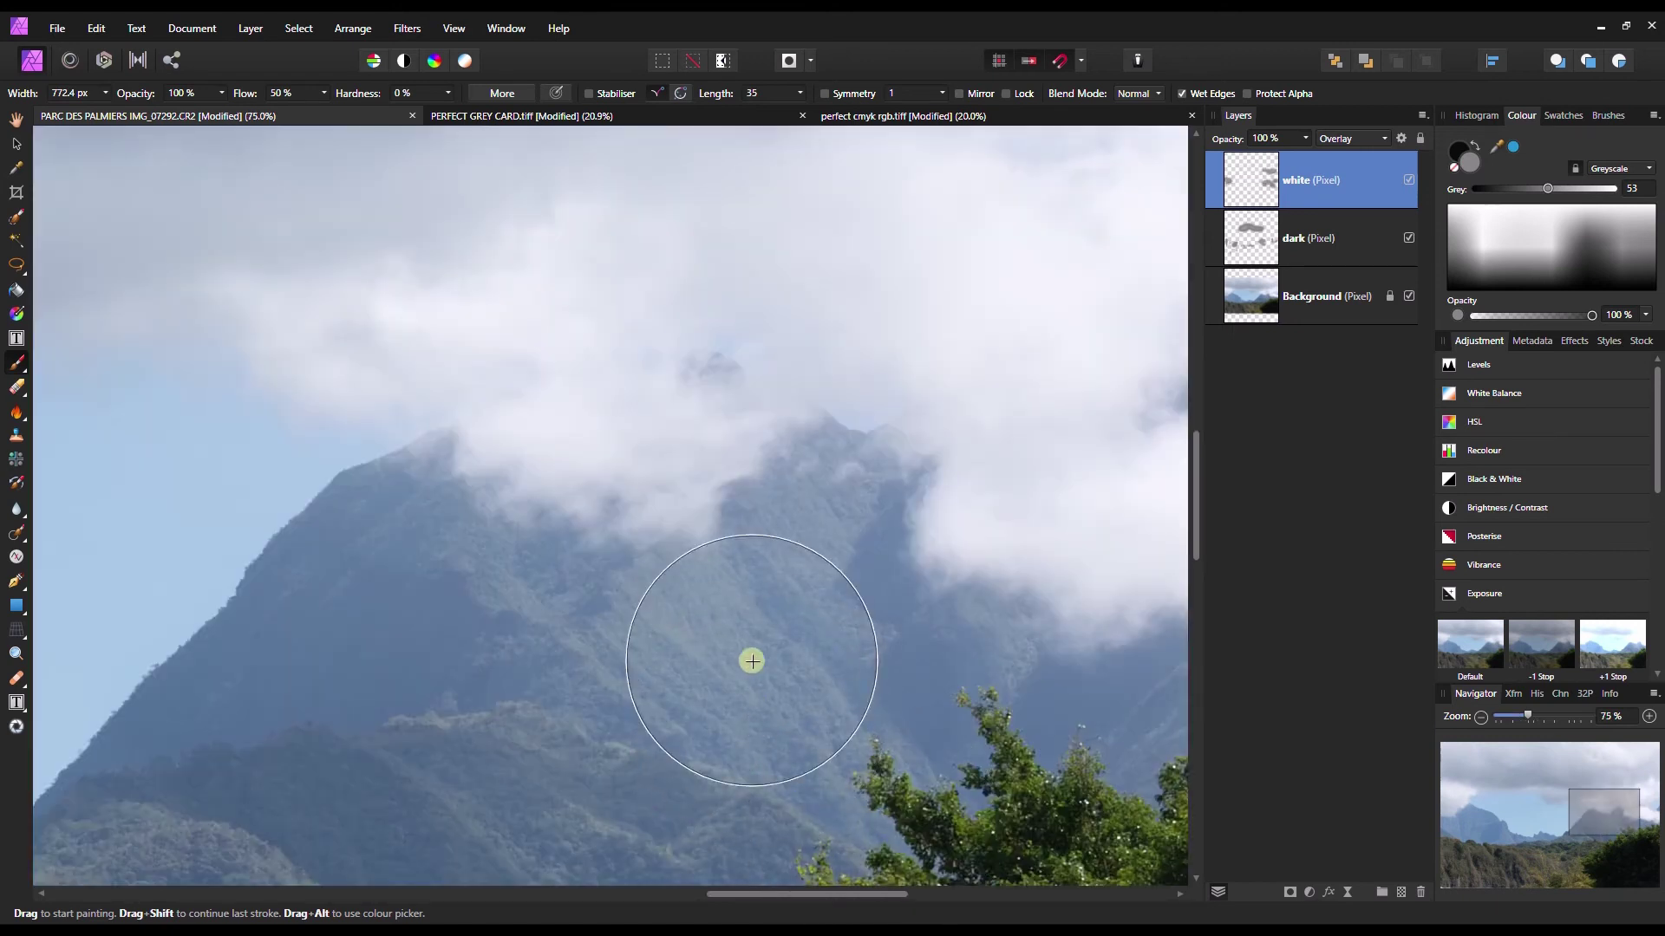
pyautogui.press('[')
pyautogui.press('[')
pyautogui.press('[')
pyautogui.press('[')
pyautogui.press('[')
pyautogui.press('[')
pyautogui.press('[')
pyautogui.press('[')
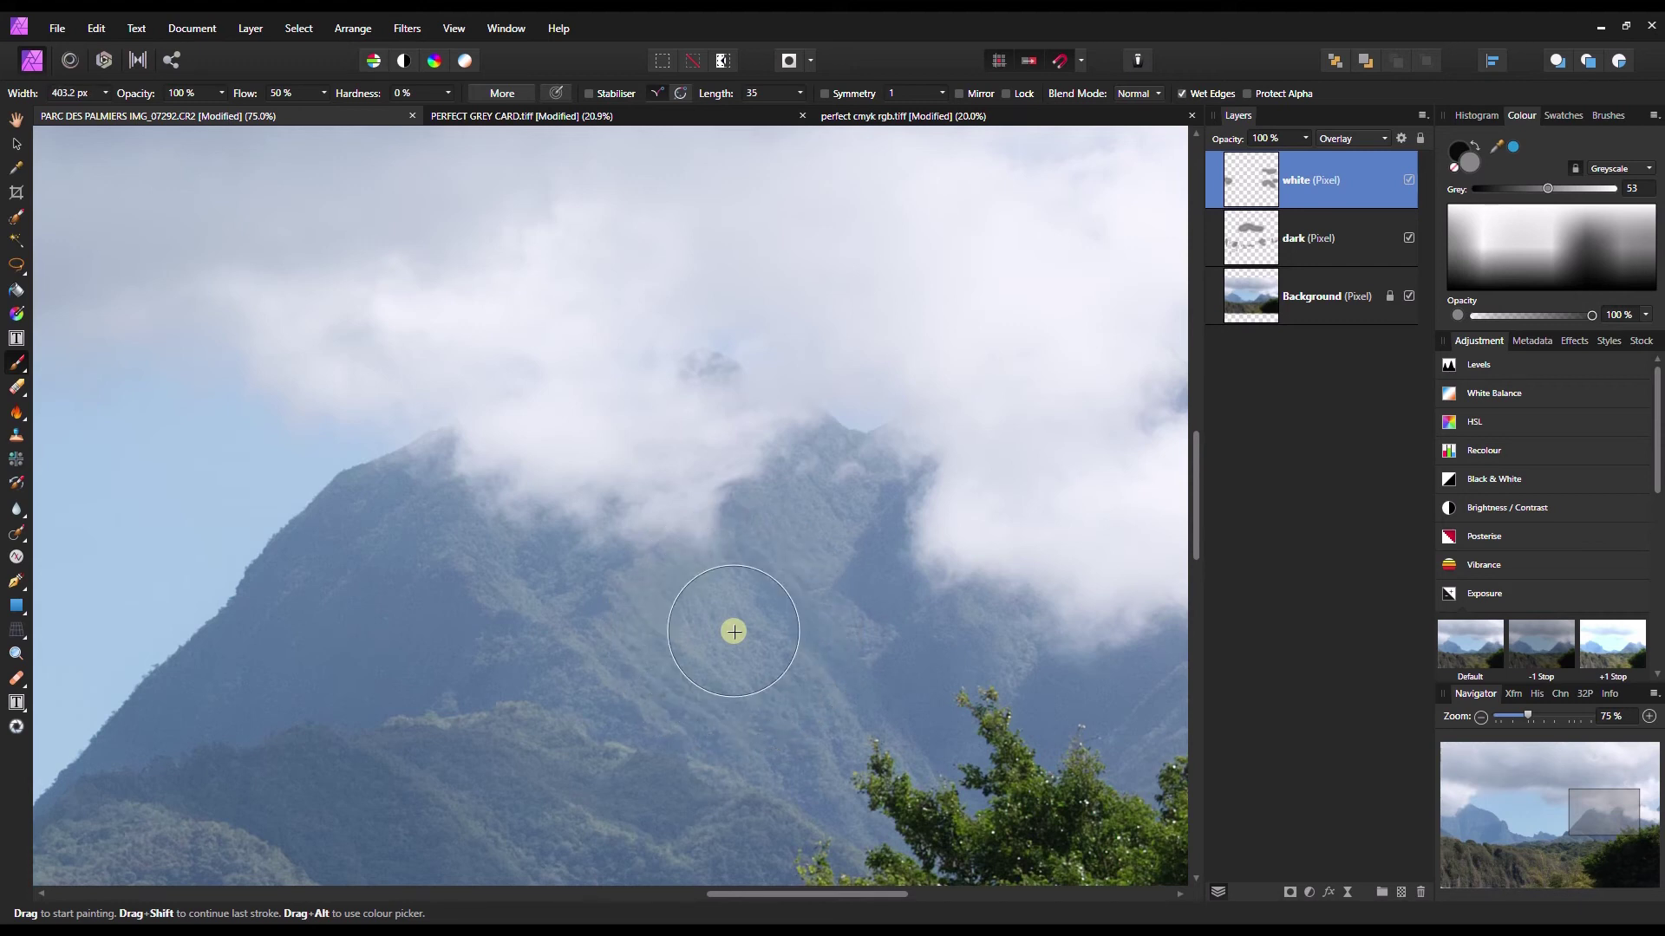
pyautogui.press('[')
pyautogui.press('[')
pyautogui.press('[')
pyautogui.press('[')
pyautogui.press('[')
pyautogui.press('[')
pyautogui.press('[')
pyautogui.press('[')
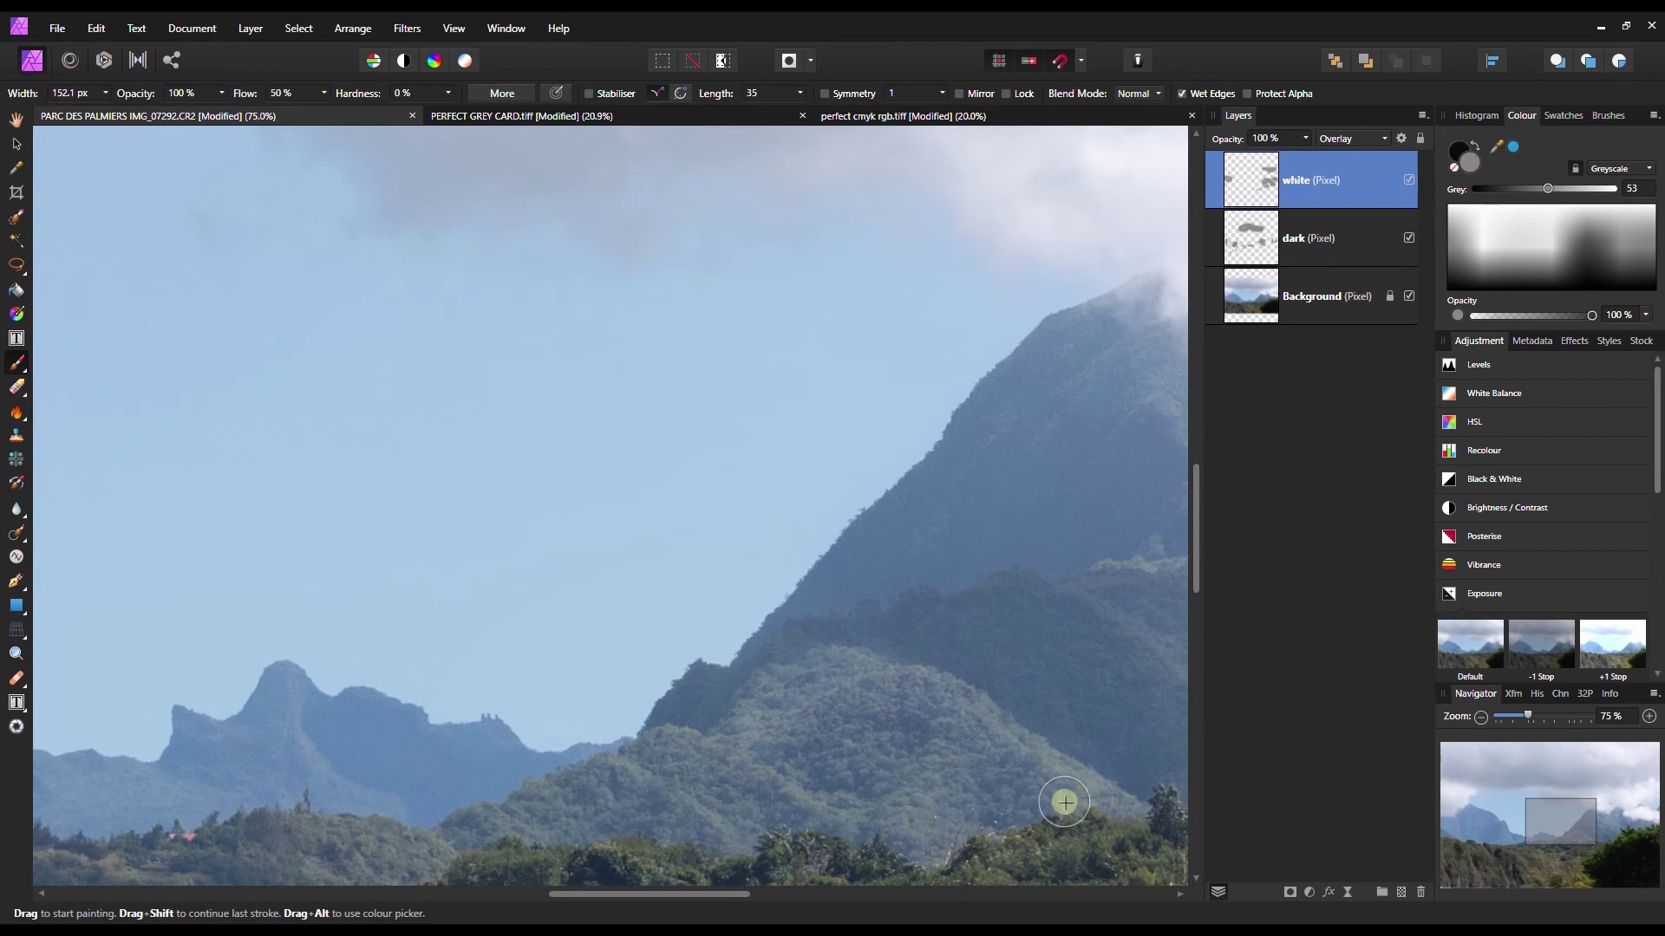
# - Paint the lighter cliffs of the left-hand mountain and its adjoining ridge on the white layer with the 152 px brush
pyautogui.click(1474, 814)
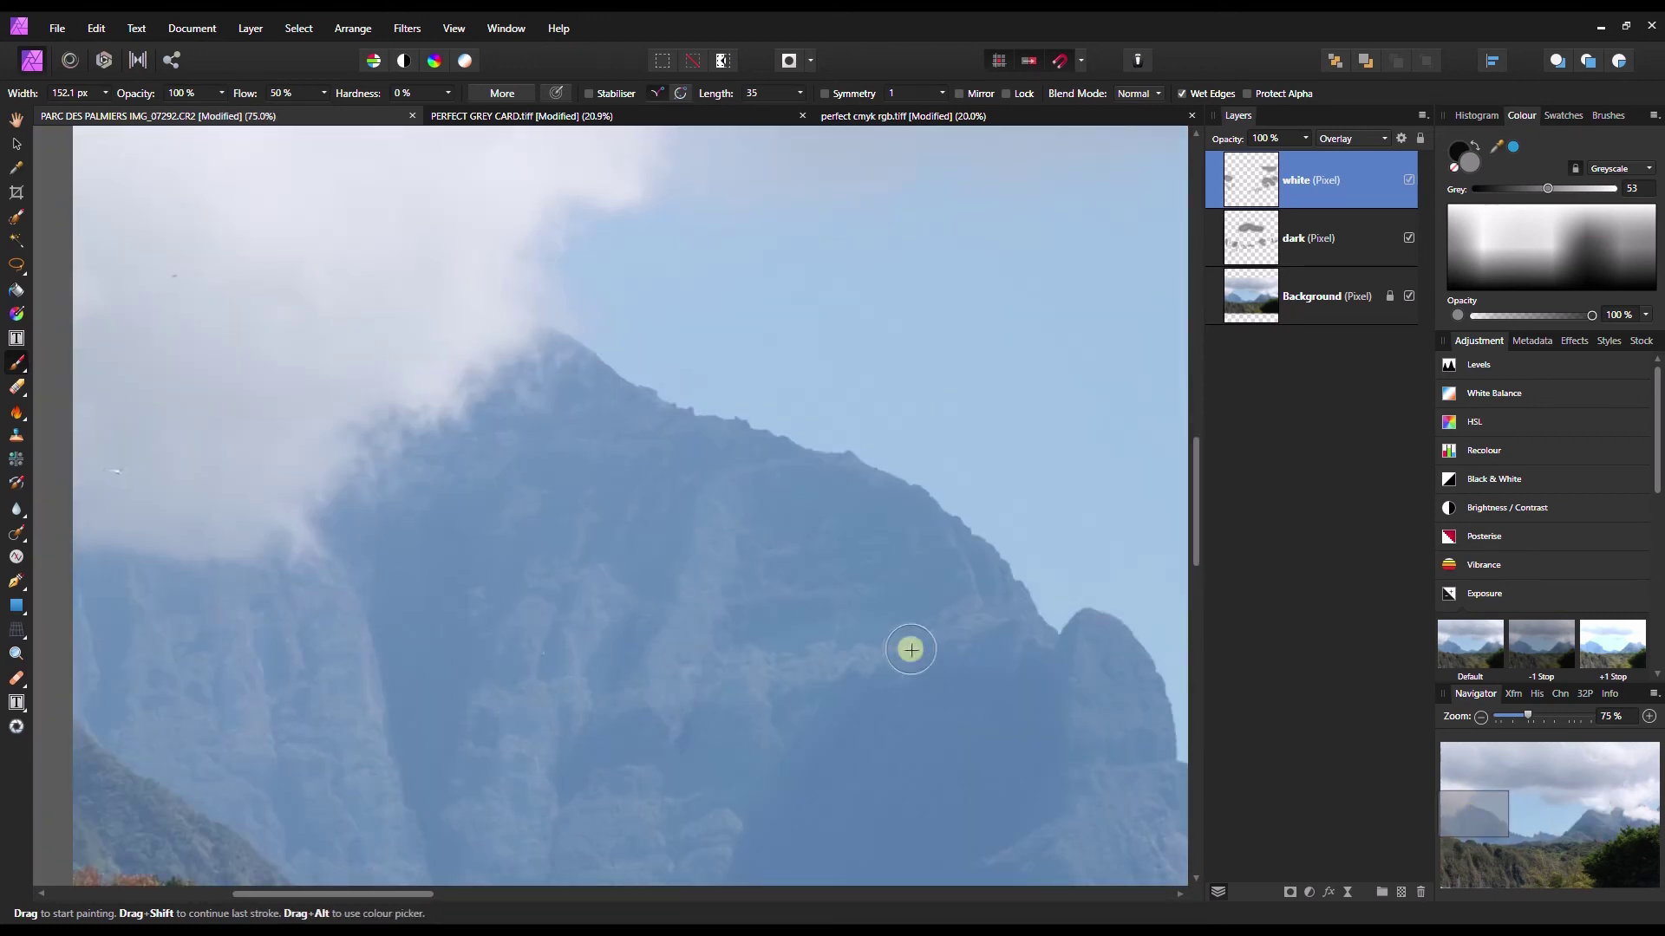
pyautogui.moveTo(1460, 780); pyautogui.dragTo(1467, 828)
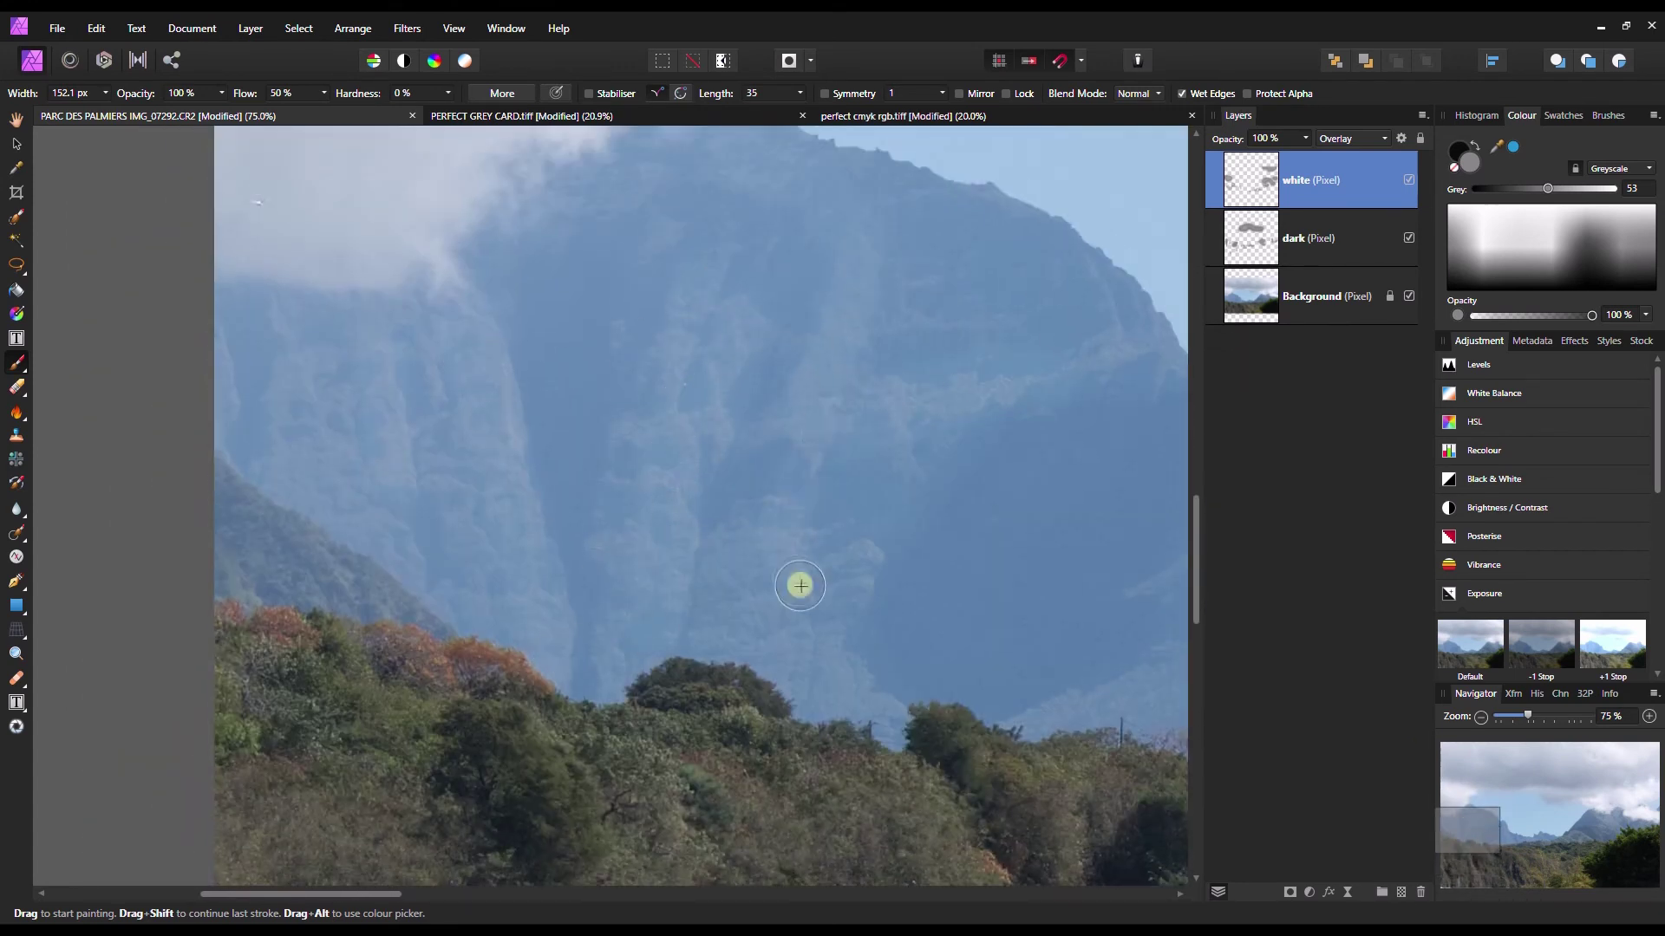
pyautogui.moveTo(1170, 691); pyautogui.dragTo(560, 620)
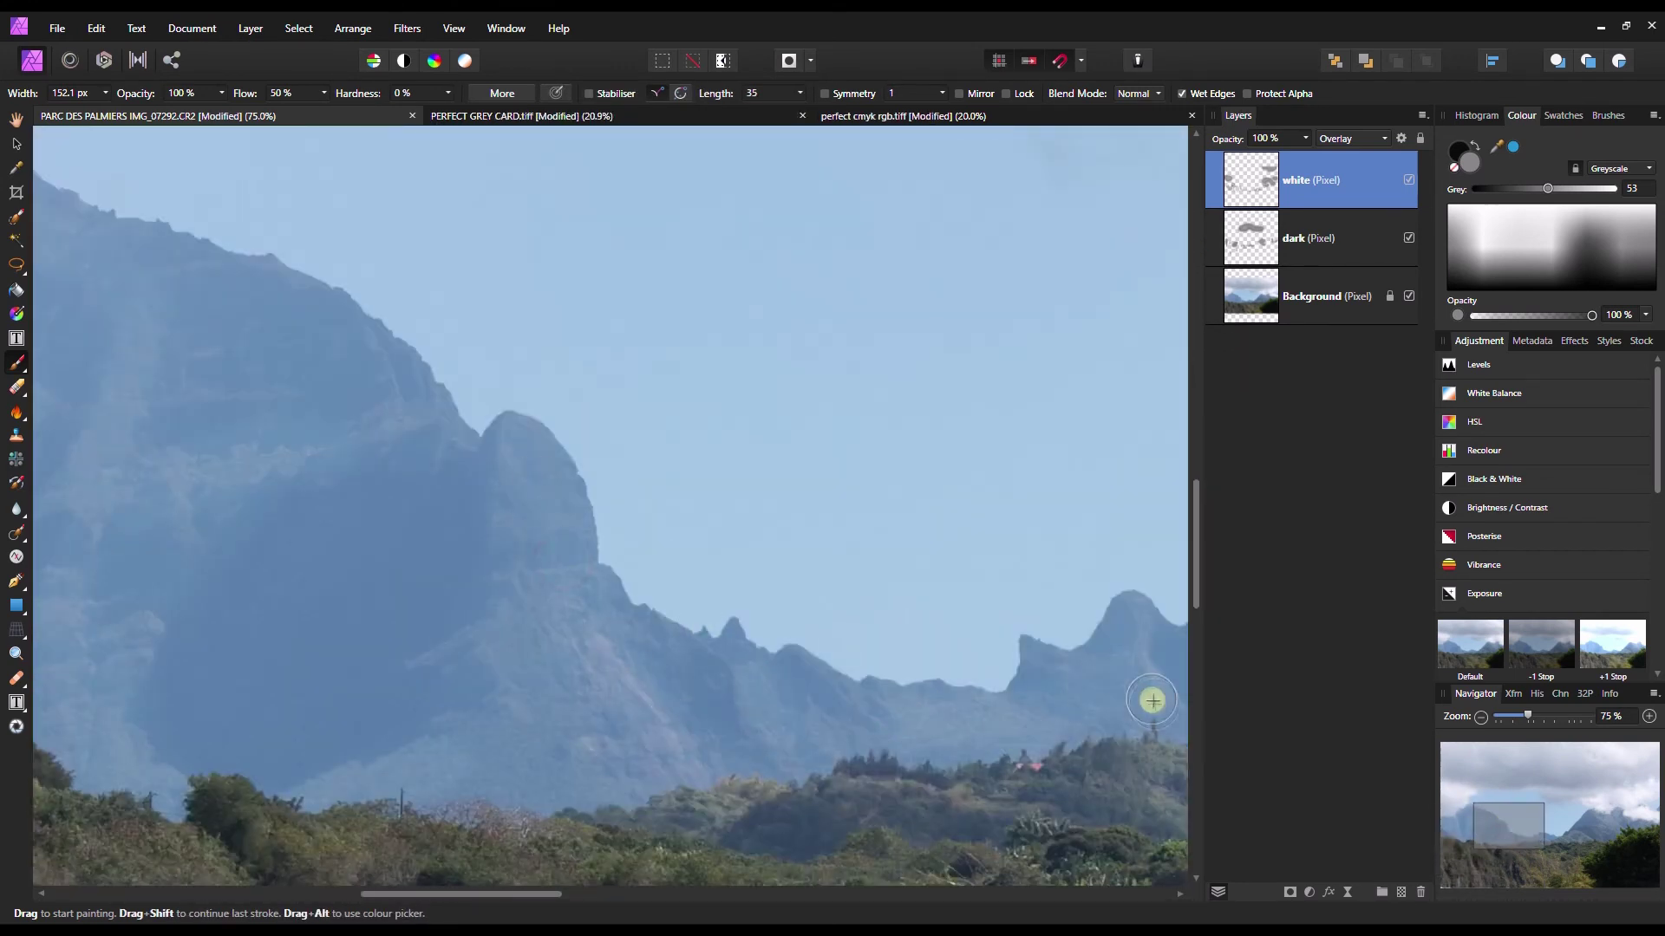
pyautogui.hscroll(10, 1153, 698)
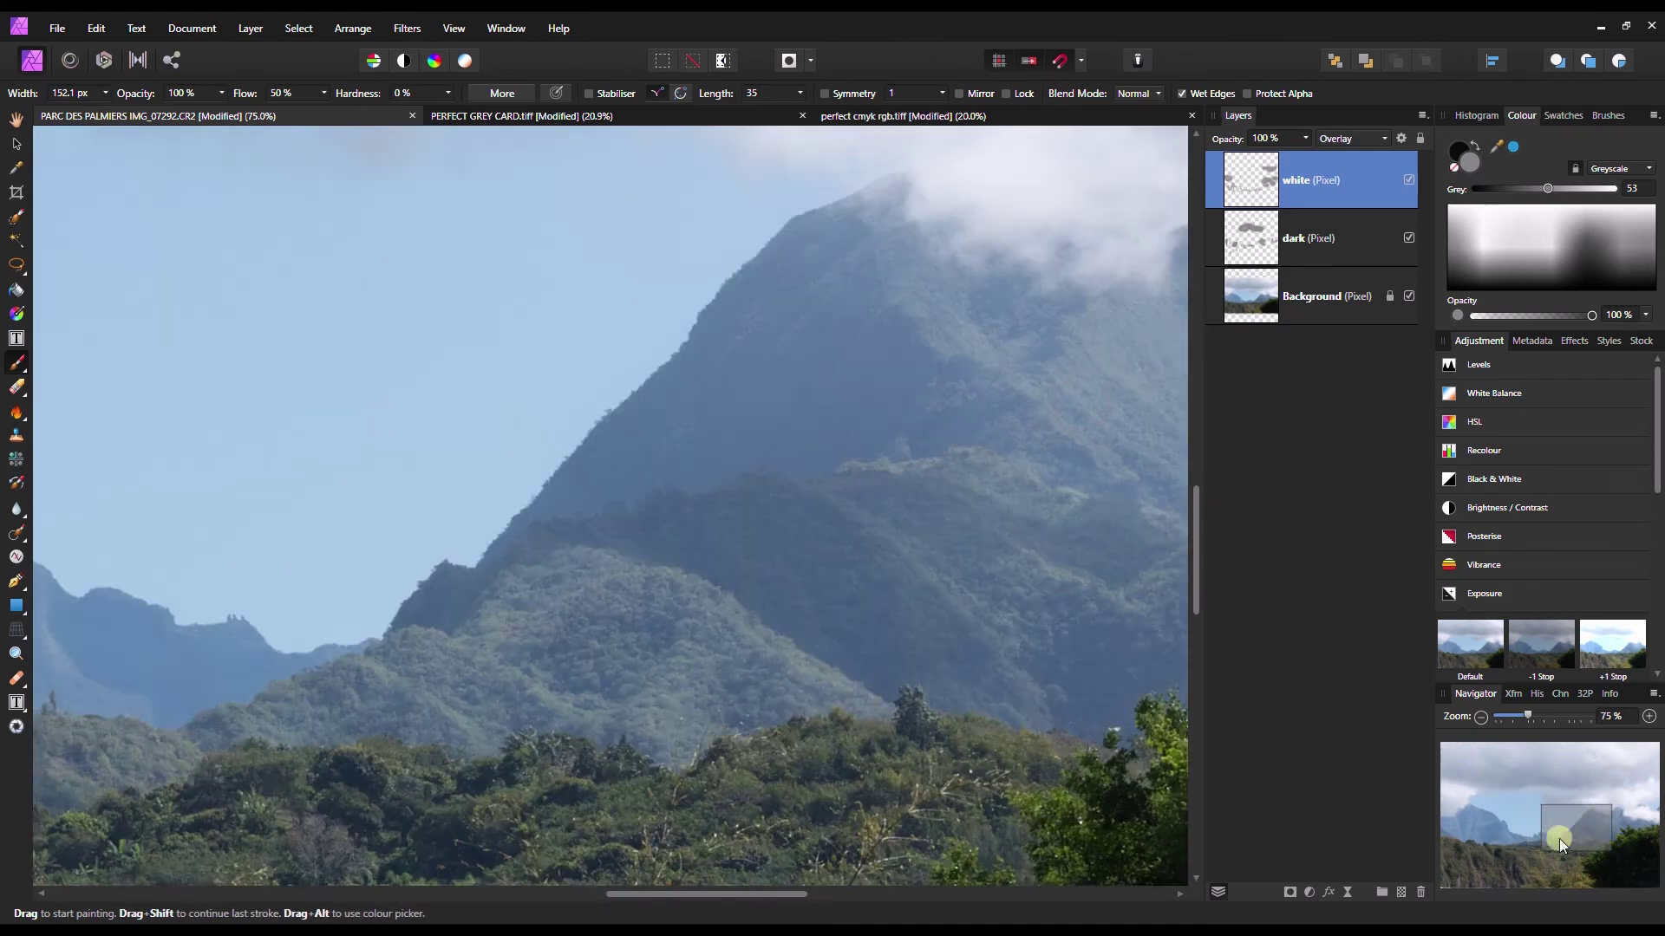
pyautogui.click(1635, 815)
pyautogui.click(1555, 796)
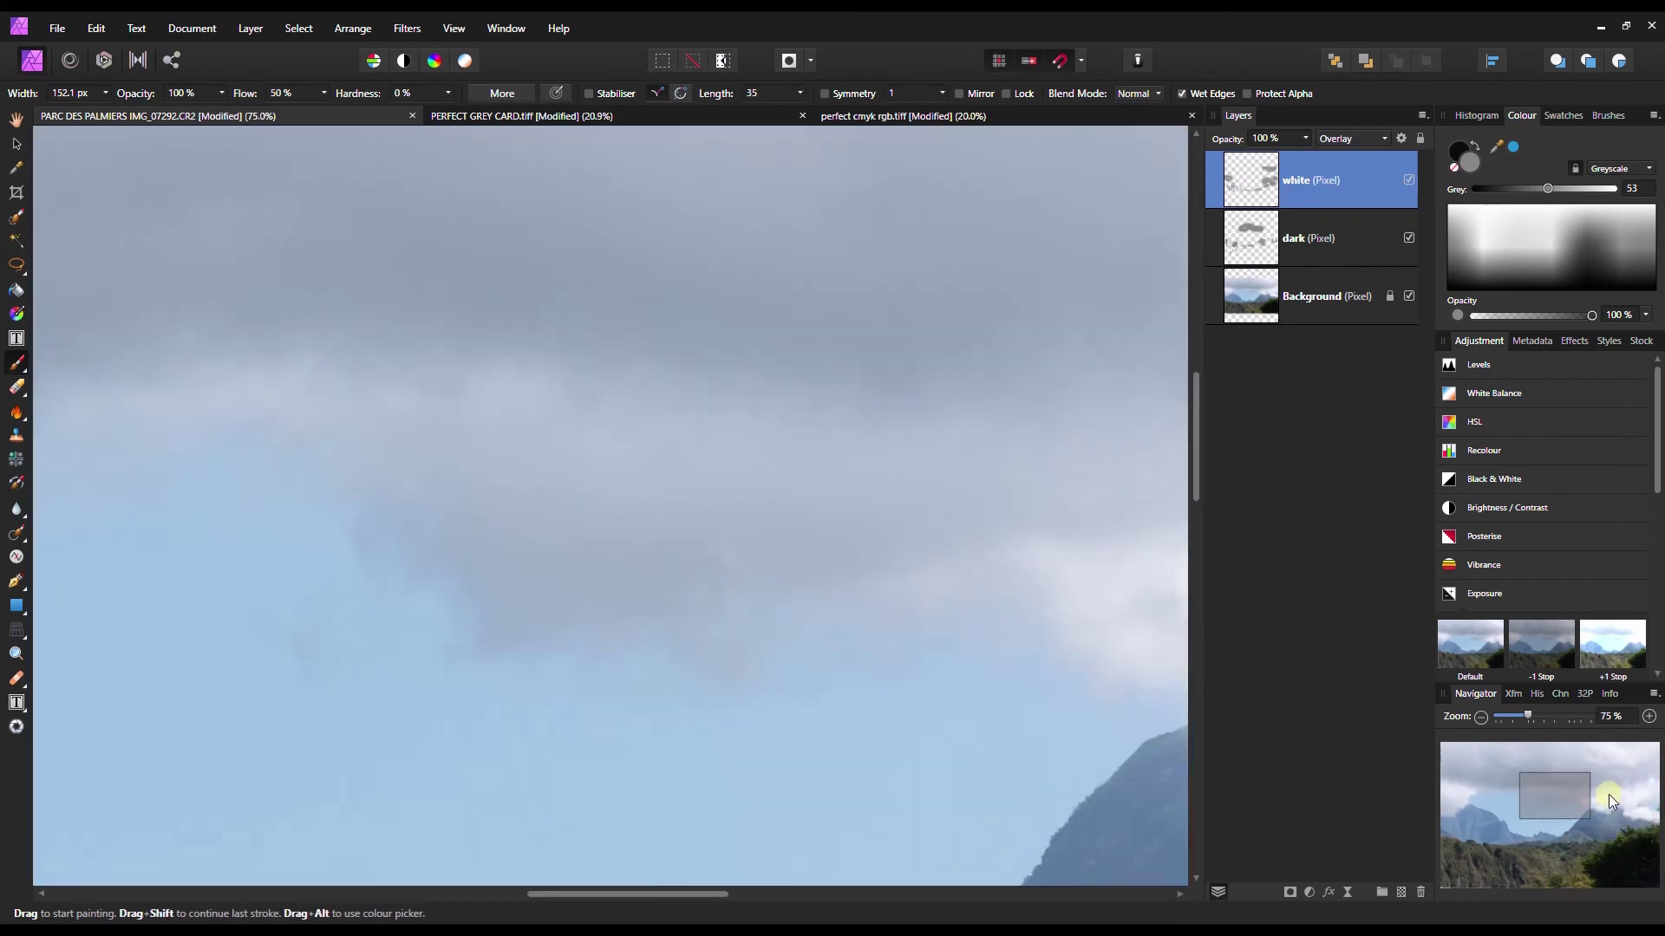
pyautogui.click(1482, 716)
pyautogui.click(1482, 716)
pyautogui.click(1481, 717)
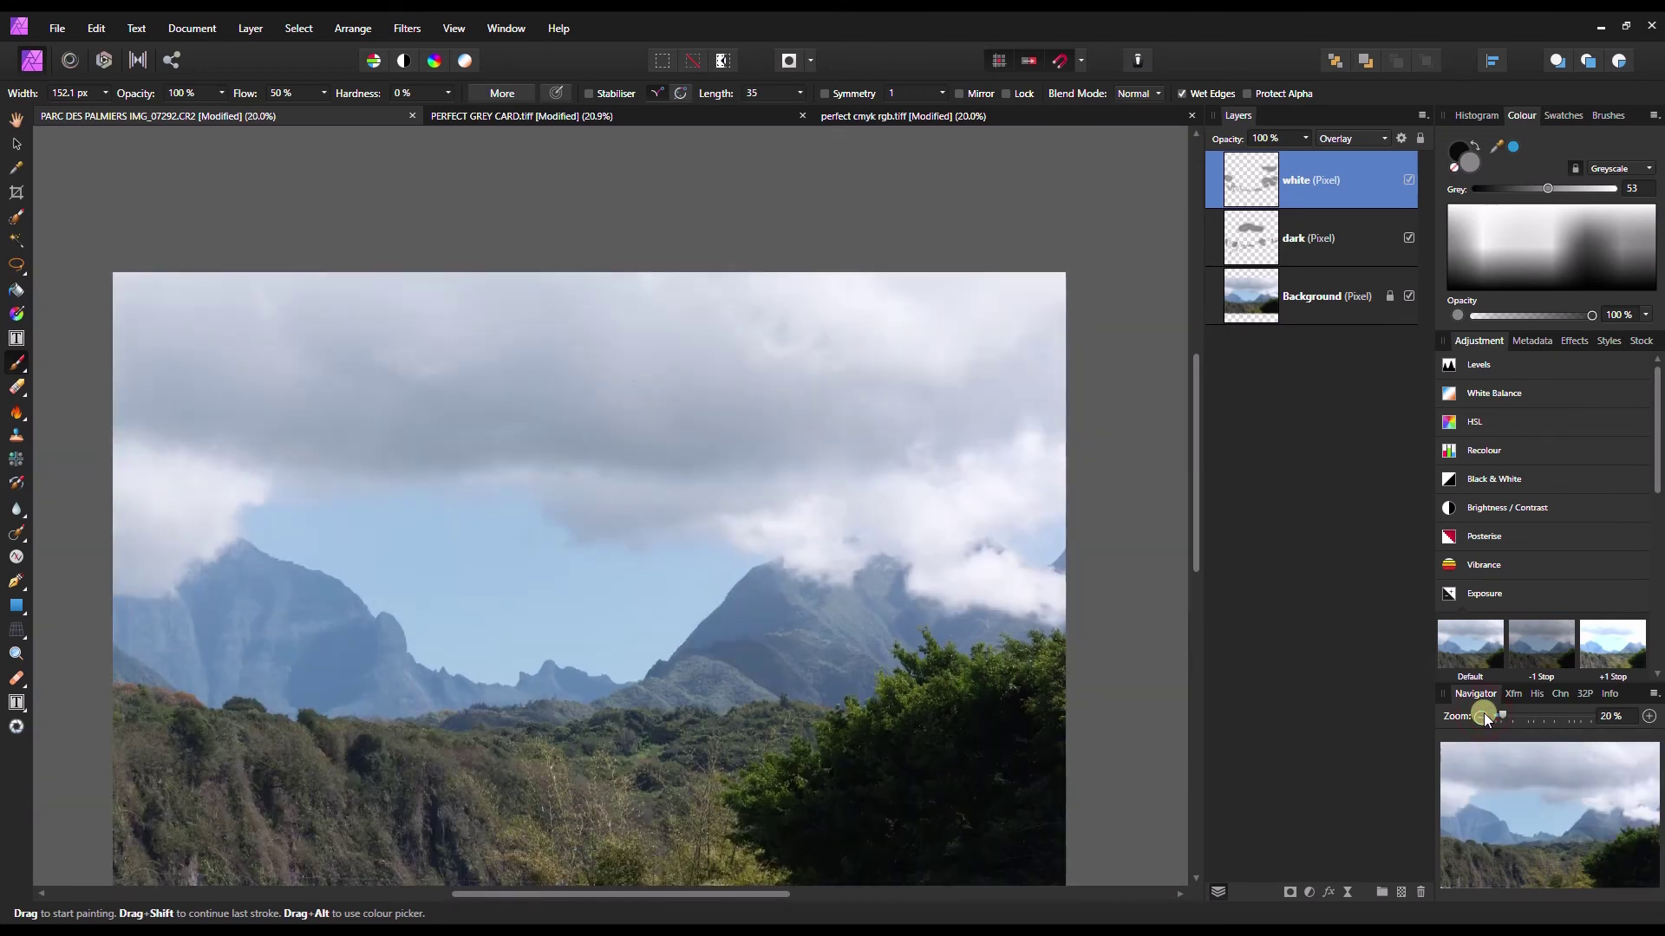
pyautogui.moveTo(1542, 818); pyautogui.dragTo(1556, 810)
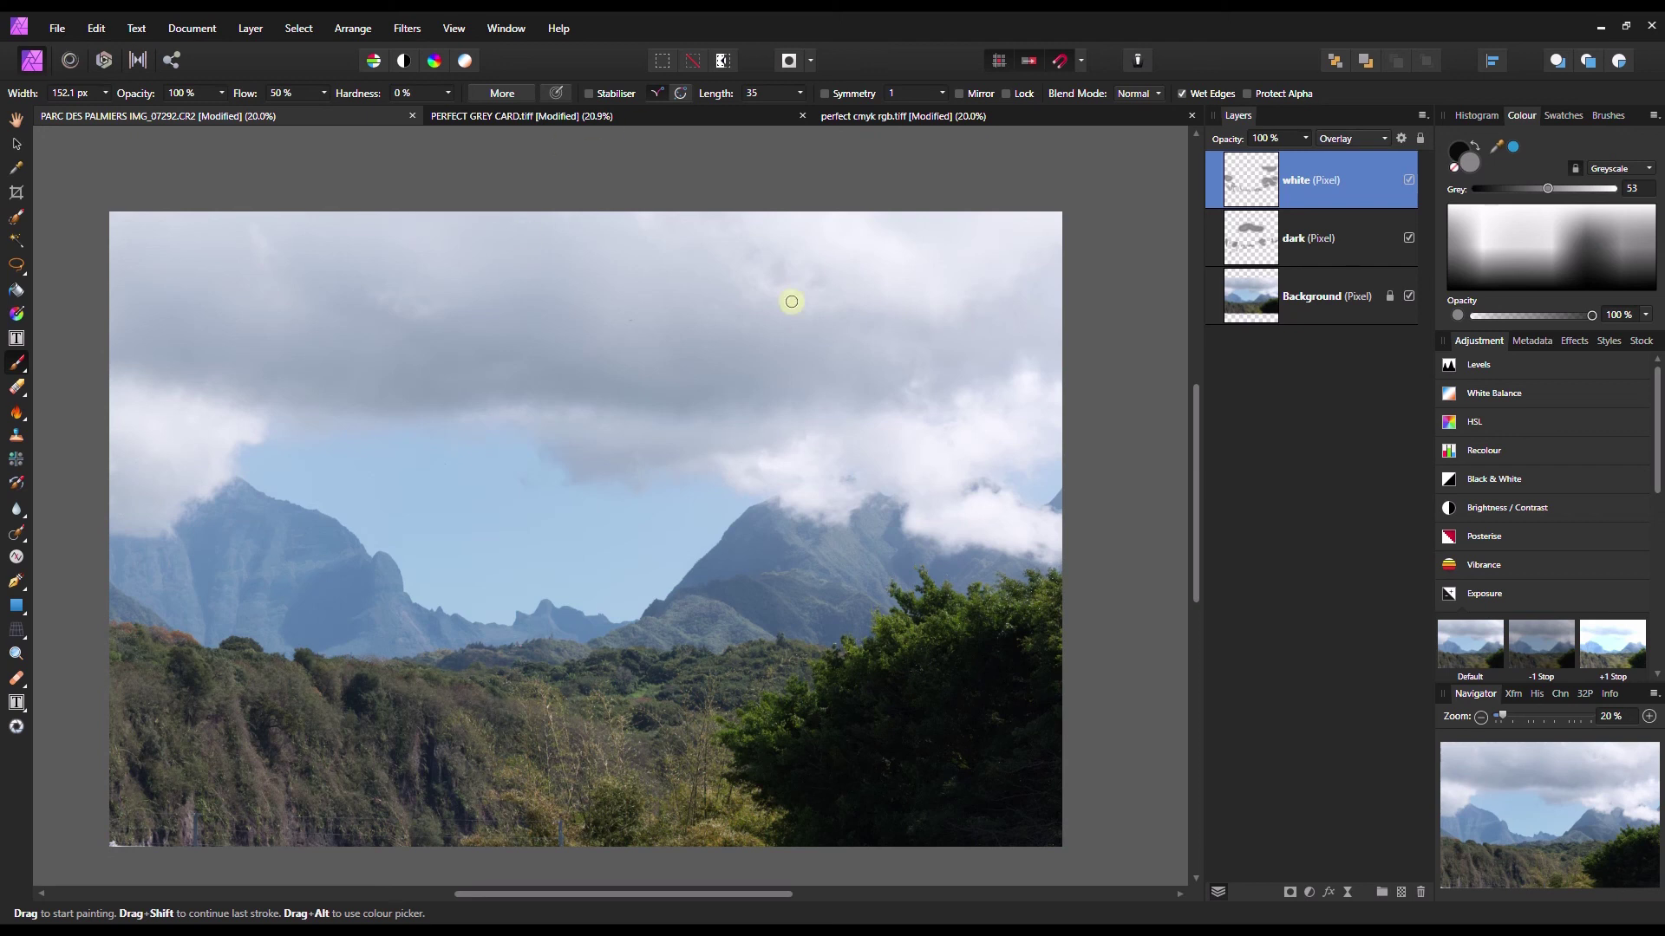
# - Group the white and dark layers and open the group's name for editing
pyautogui.keyDown('ctrl'); pyautogui.click(1244, 237); pyautogui.keyUp('ctrl')
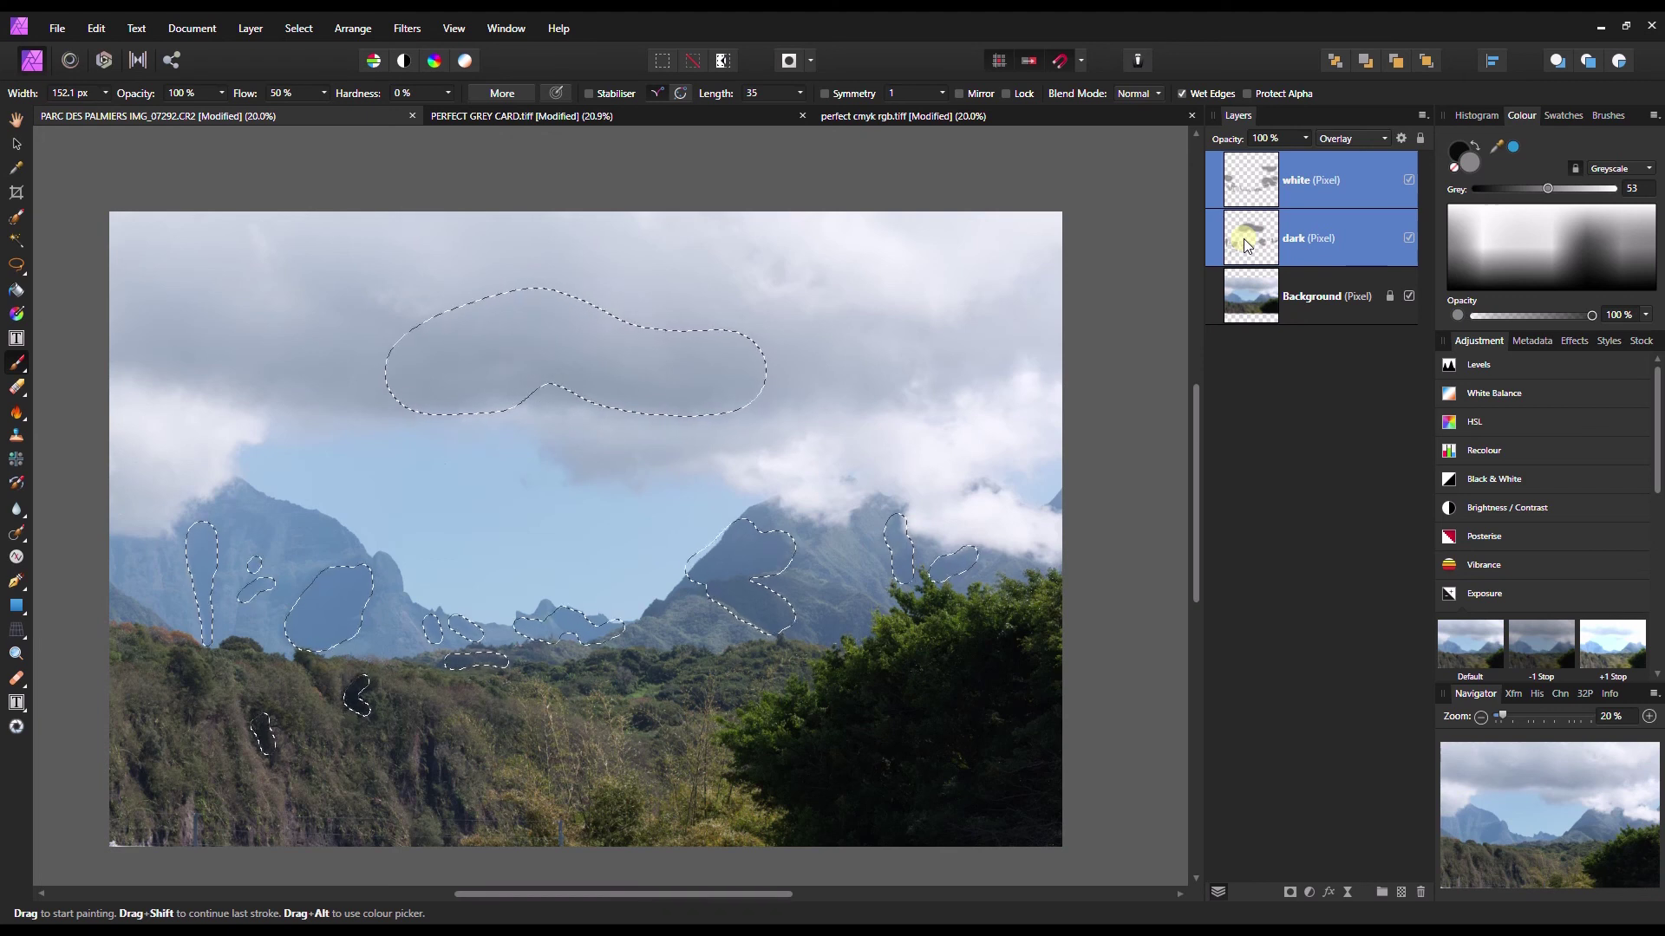
pyautogui.hotkey('ctrl', 'g')
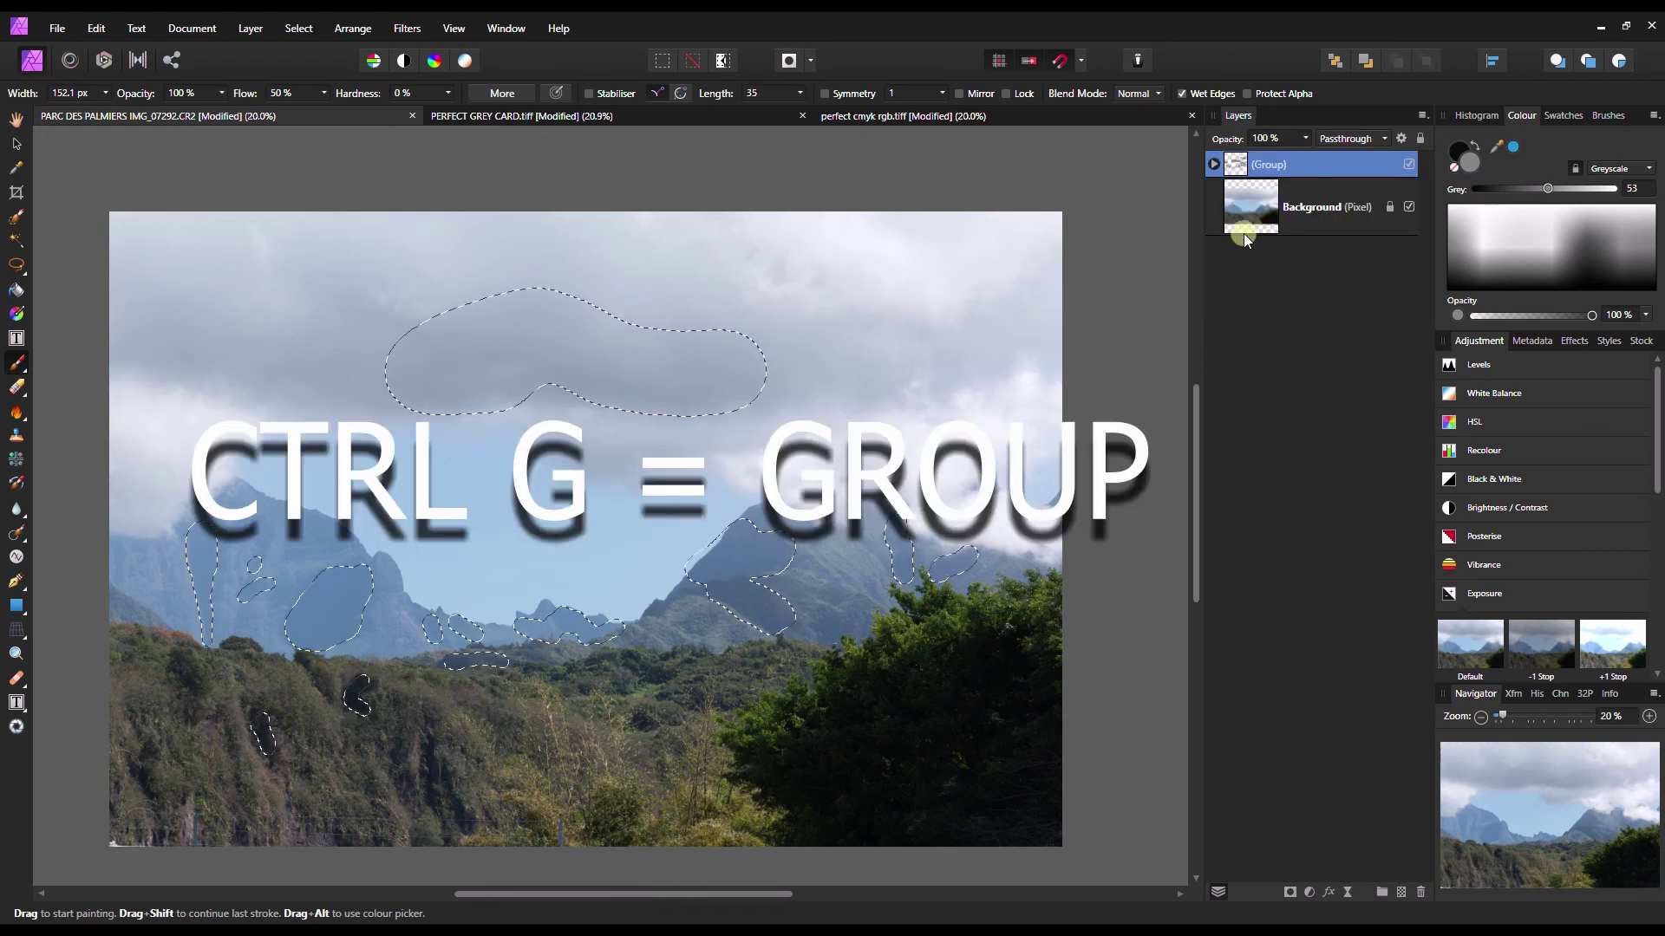
pyautogui.doubleClick(1268, 165)
pyautogui.write('bk')
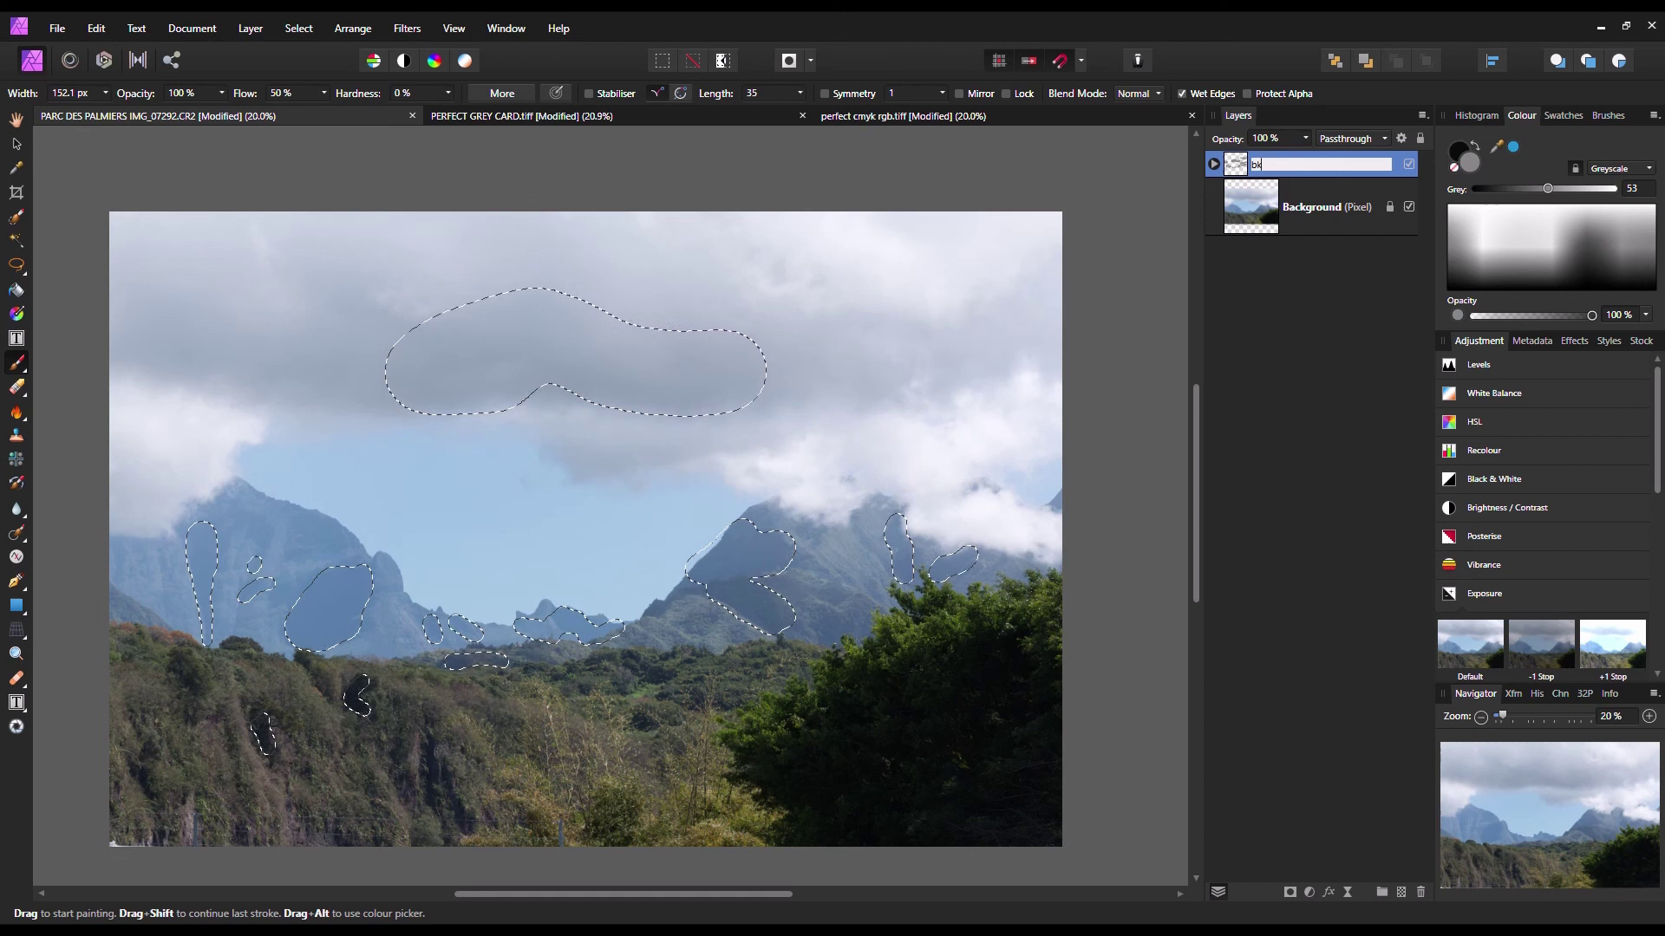
pyautogui.press('BackSpace')
pyautogui.write('lac')
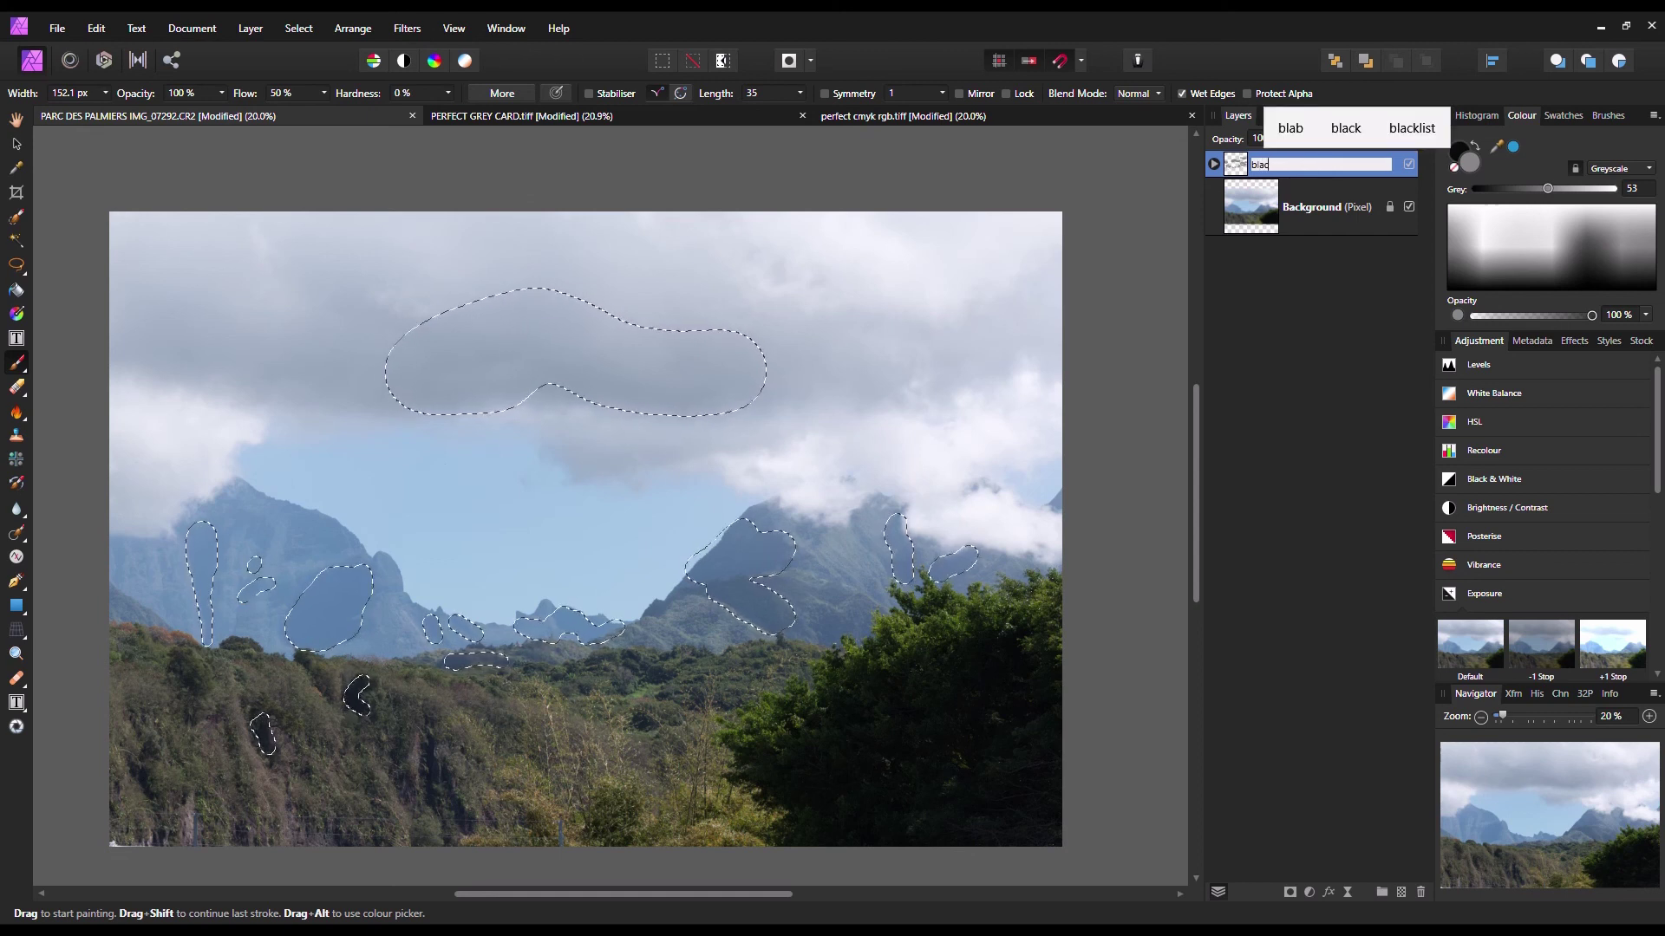
pyautogui.write('k and white')
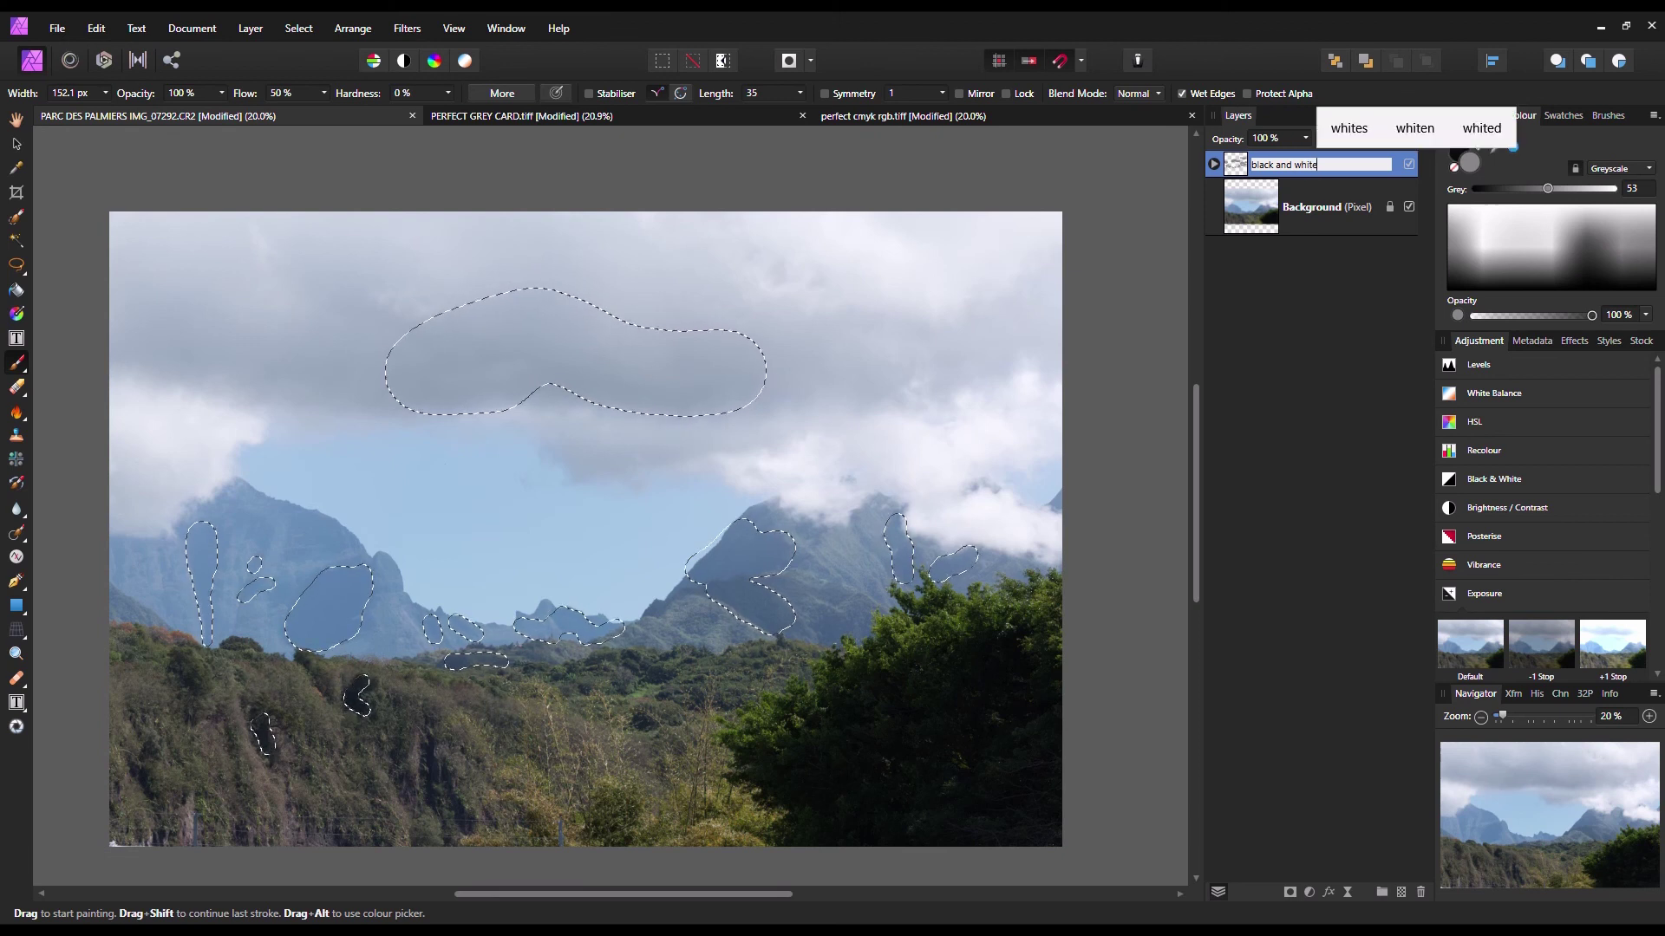
pyautogui.press('BackSpace')
pyautogui.press('BackSpace')
pyautogui.press('BackSpace')
pyautogui.press('BackSpace')
pyautogui.press('BackSpace')
pyautogui.press('BackSpace')
pyautogui.press('BackSpace')
pyautogui.press('BackSpace')
pyautogui.press('BackSpace')
pyautogui.press('BackSpace')
pyautogui.press('BackSpace')
pyautogui.press('BackSpace')
pyautogui.press('BackSpace')
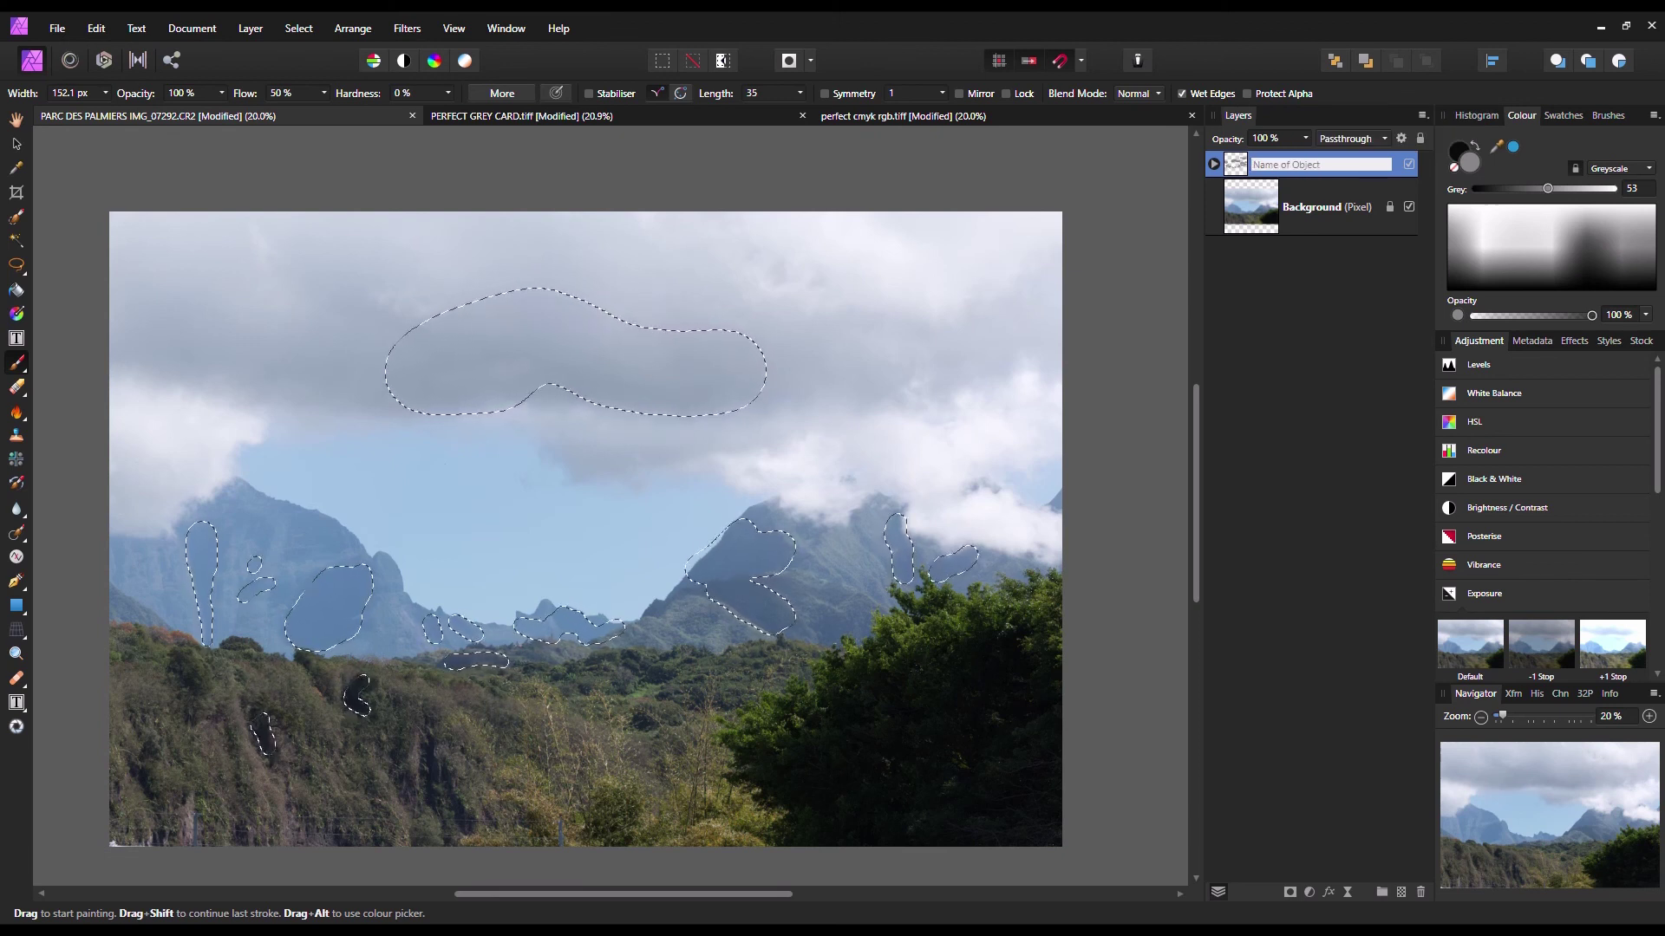
# - Name the layer group dark and bright mountain
pyautogui.click(1268, 166)
pyautogui.write('dark and')
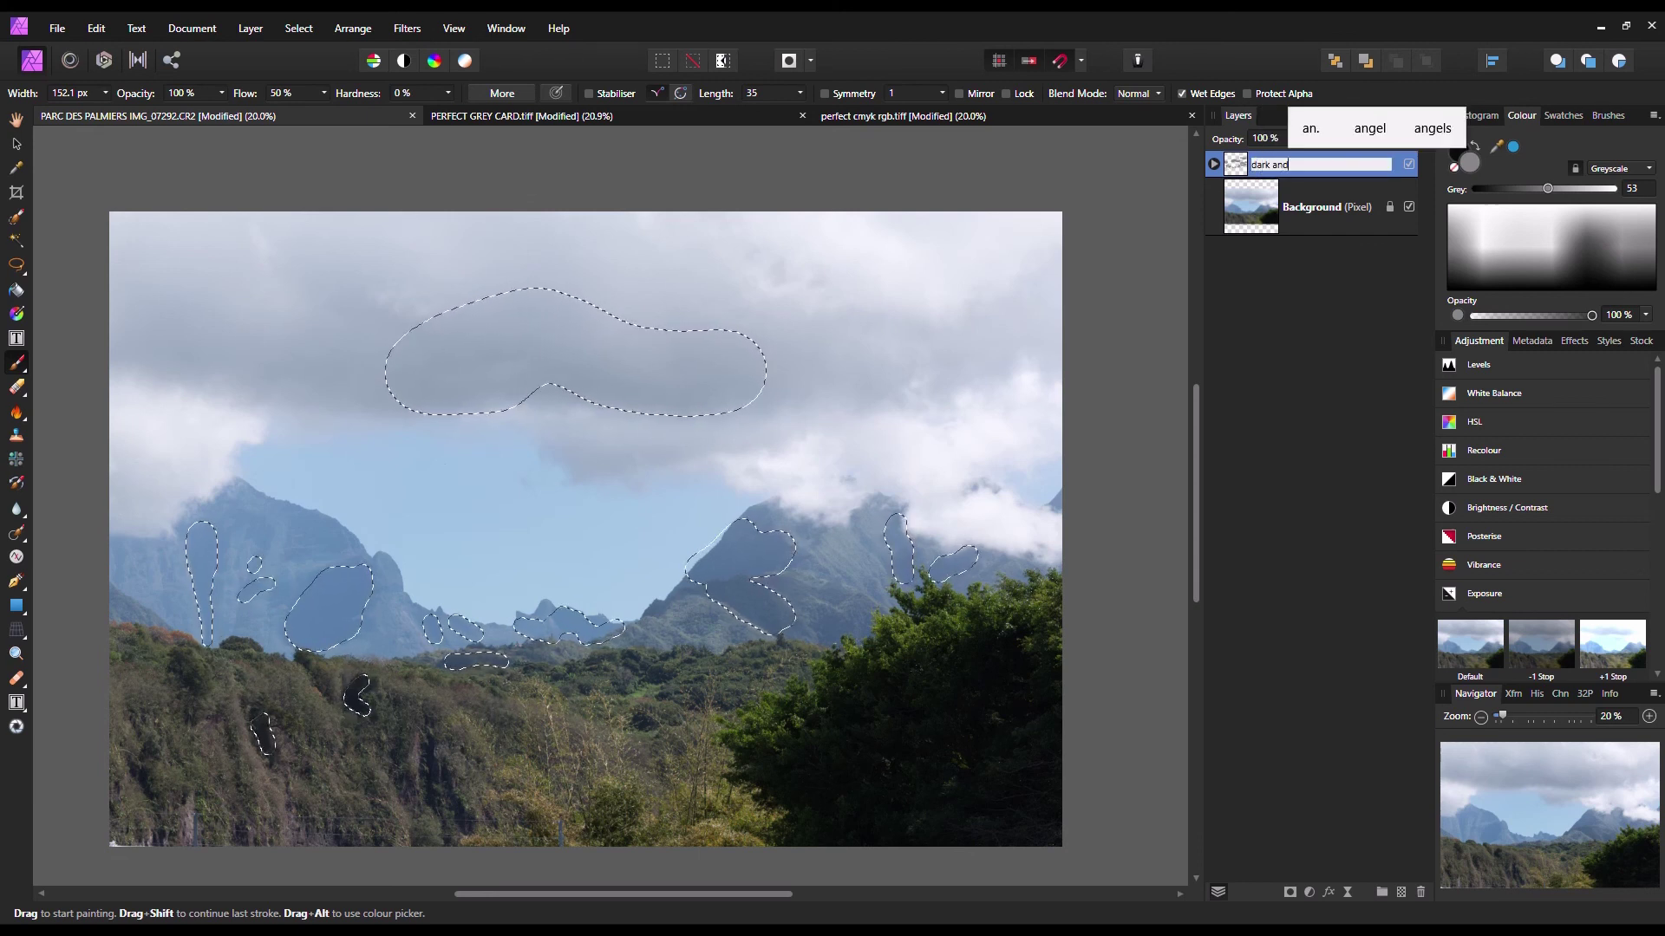
pyautogui.write(' bright mountain')
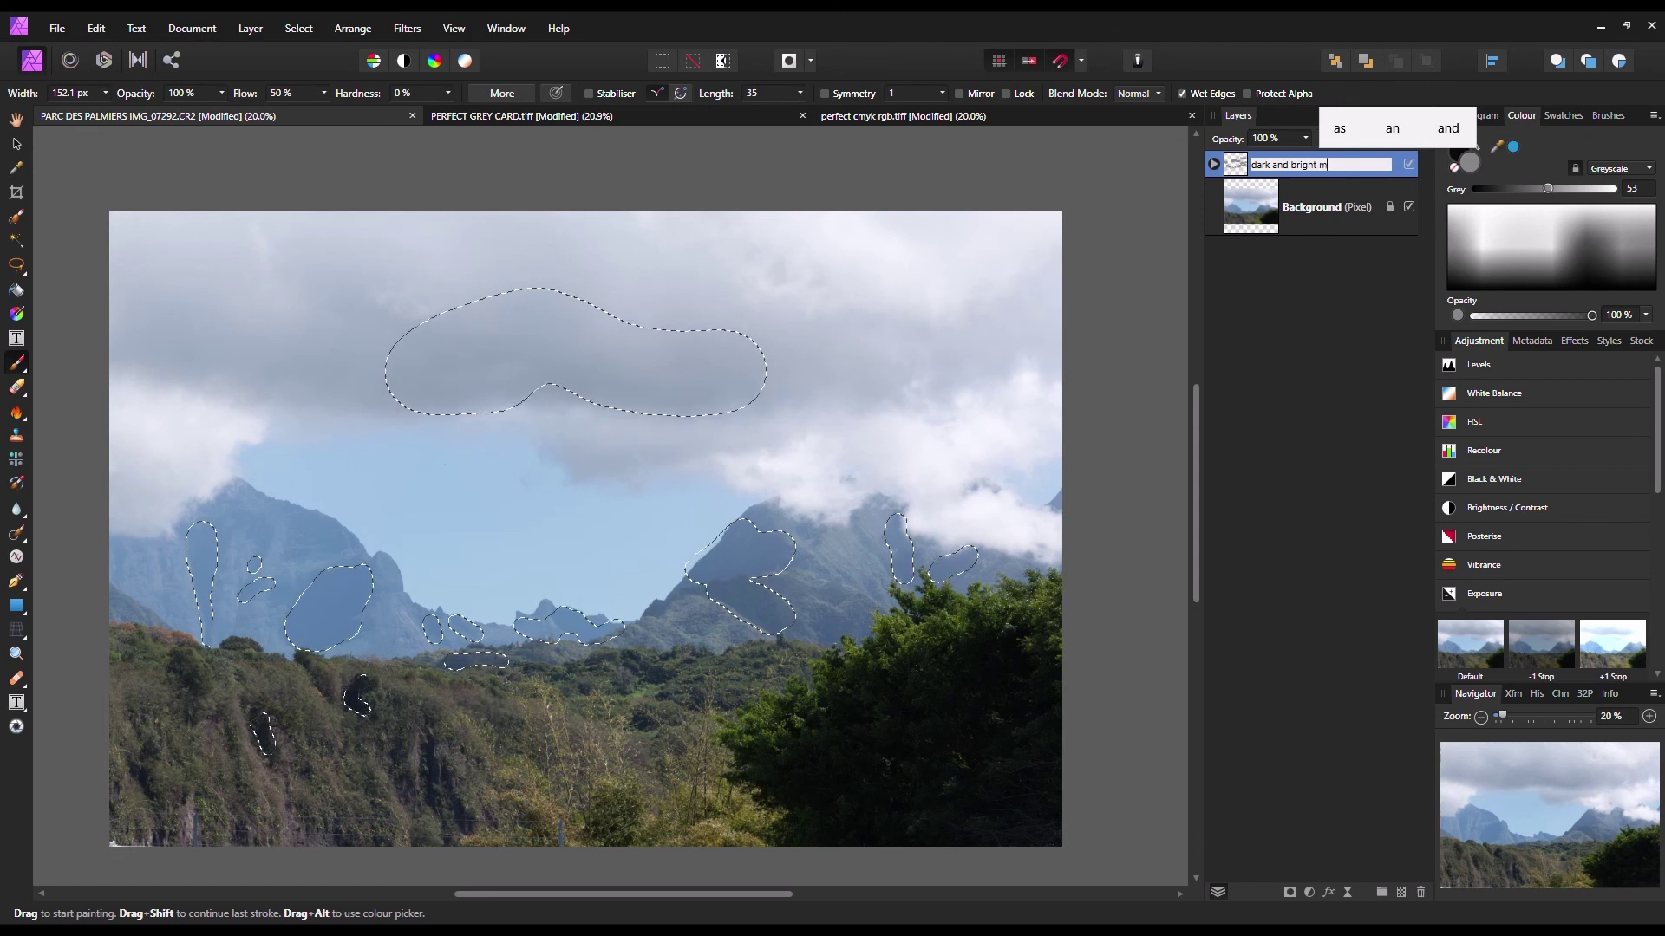
pyautogui.press('Return')
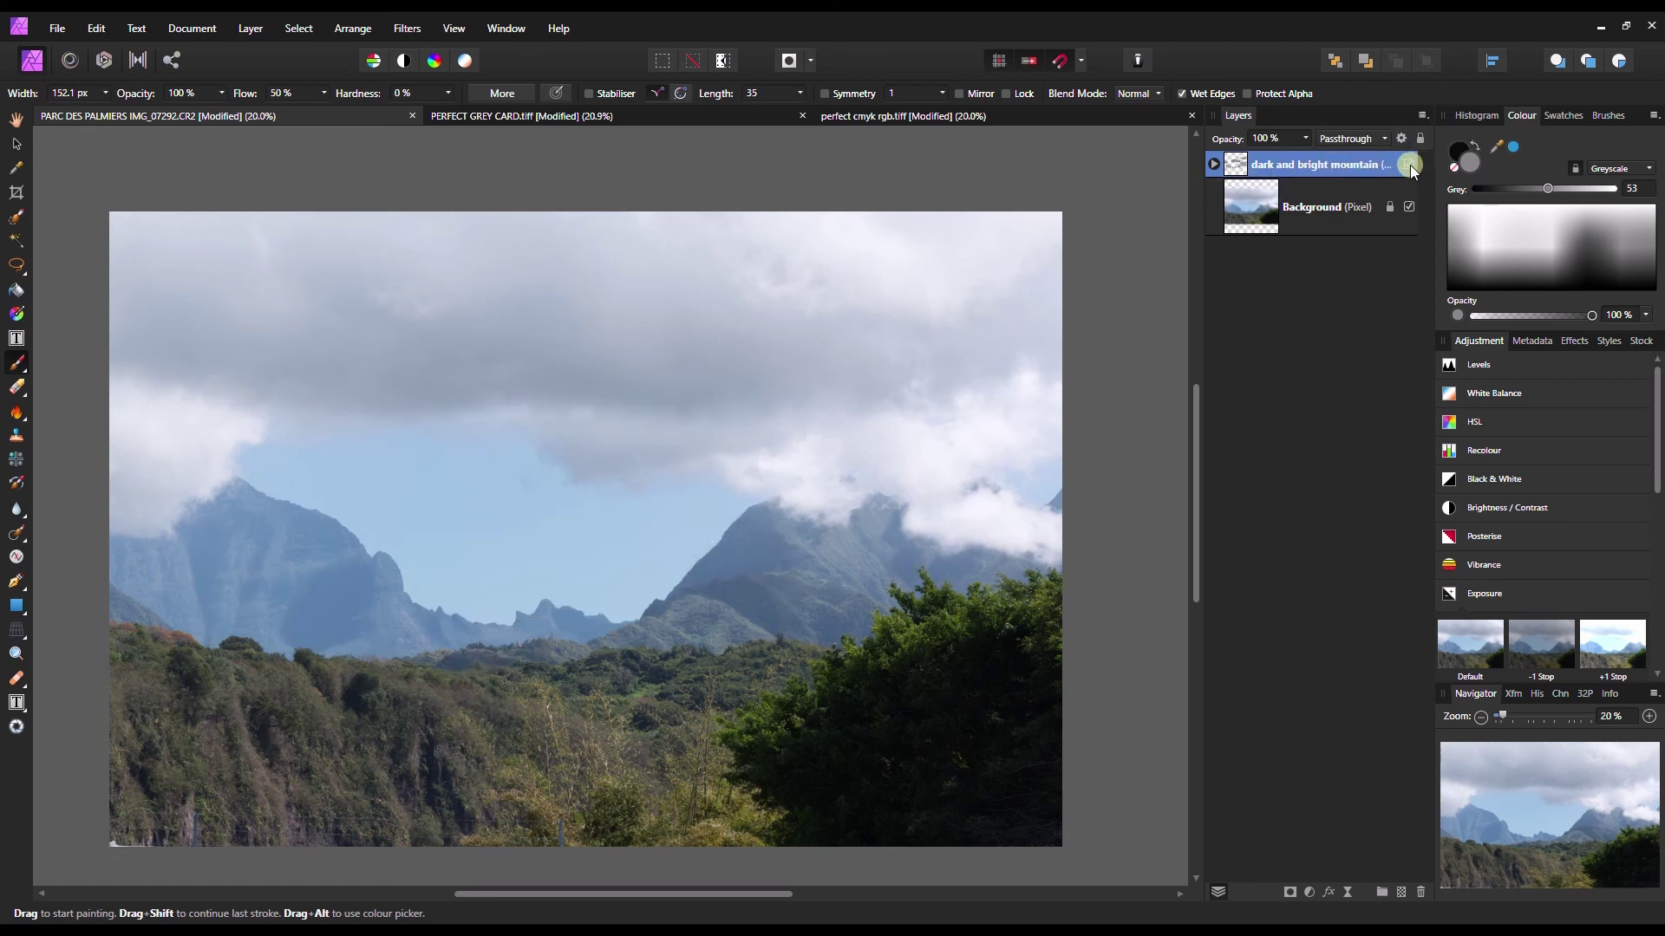